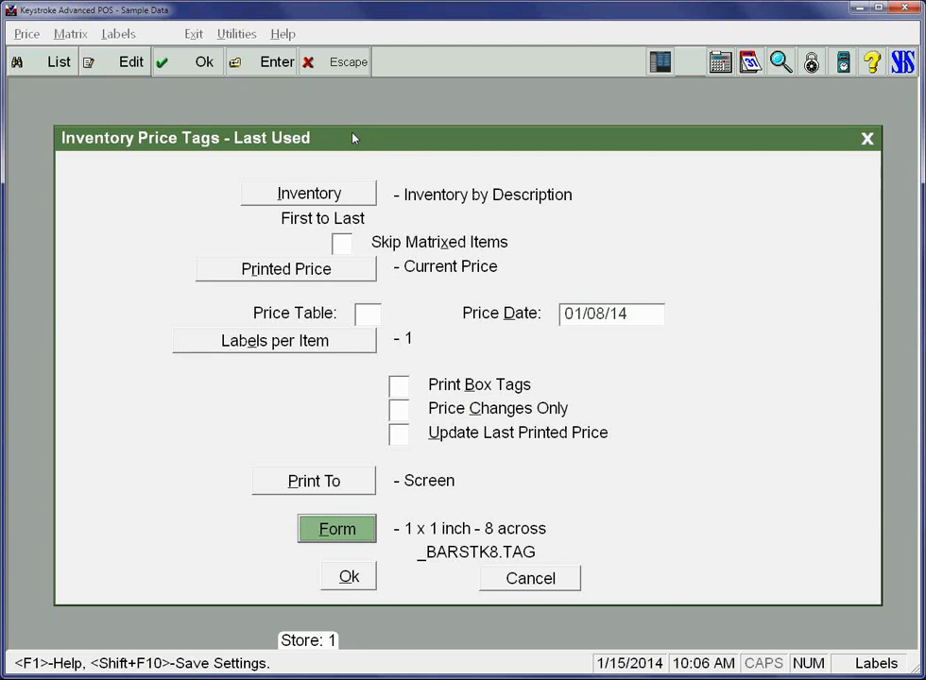
# Open the list of label forms for the price tags and look through the BARCODE and Blaster forms
pyautogui.press('Return')
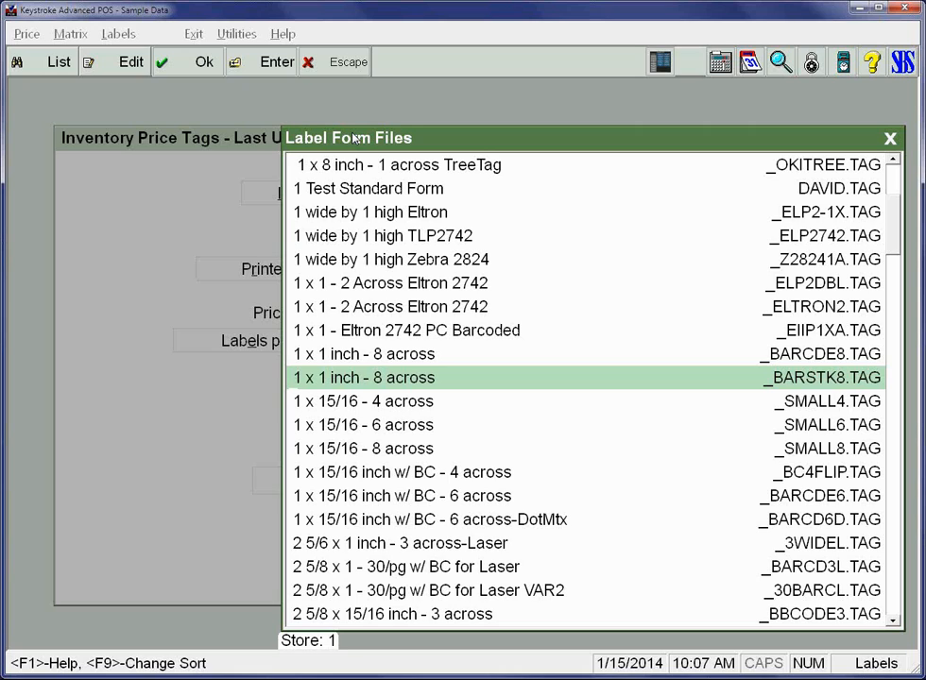
pyautogui.press('pagedown')
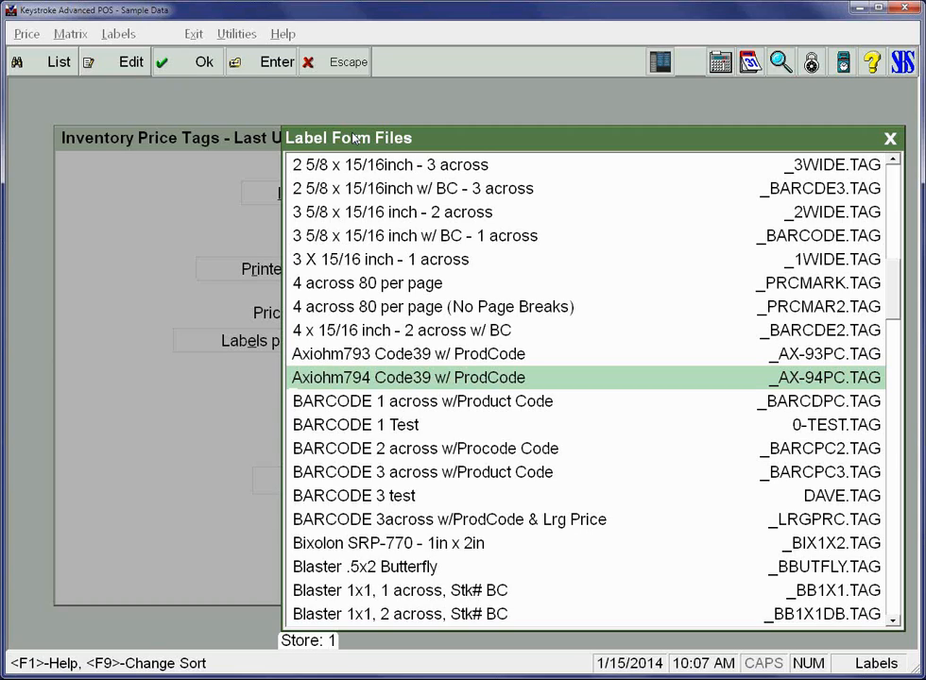
pyautogui.press('Down')
pyautogui.press('Down')
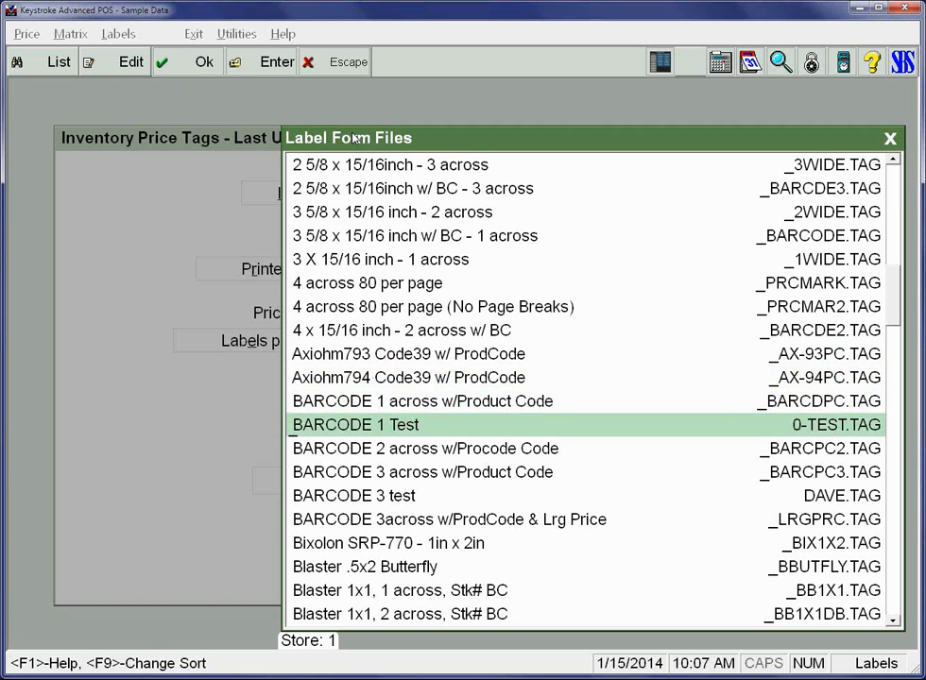
pyautogui.press('Up')
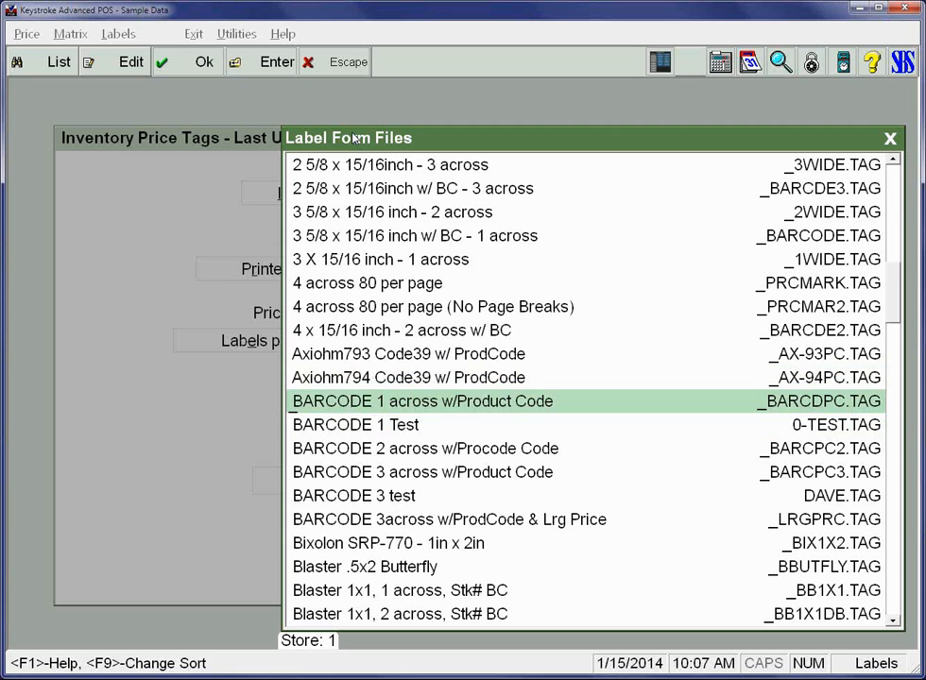
pyautogui.press('pagedown')
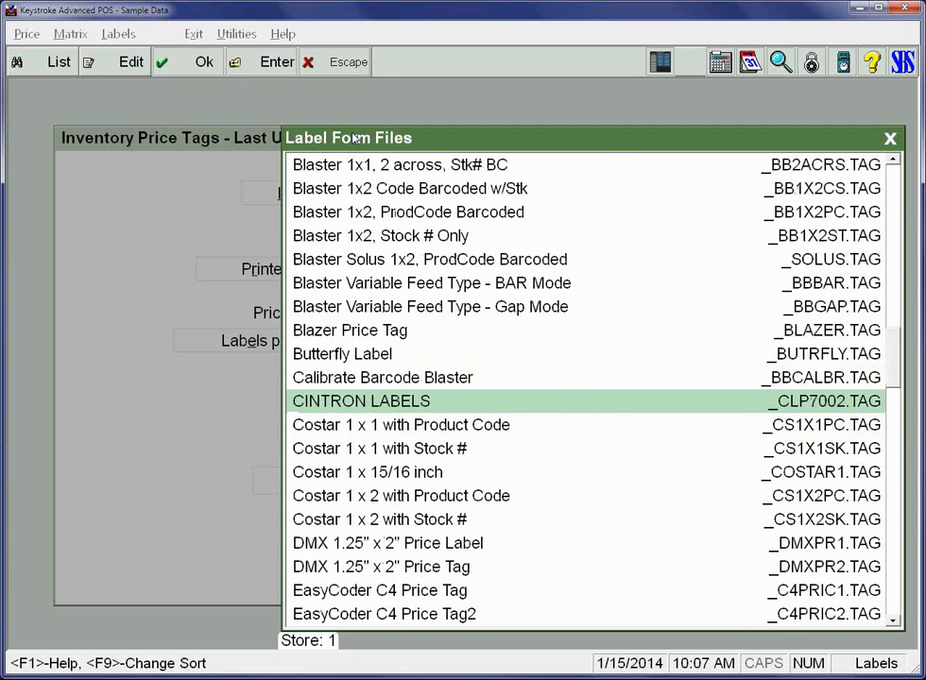
pyautogui.press('Up')
pyautogui.press('Up')
pyautogui.press('Up')
pyautogui.press('Up')
pyautogui.press('Up')
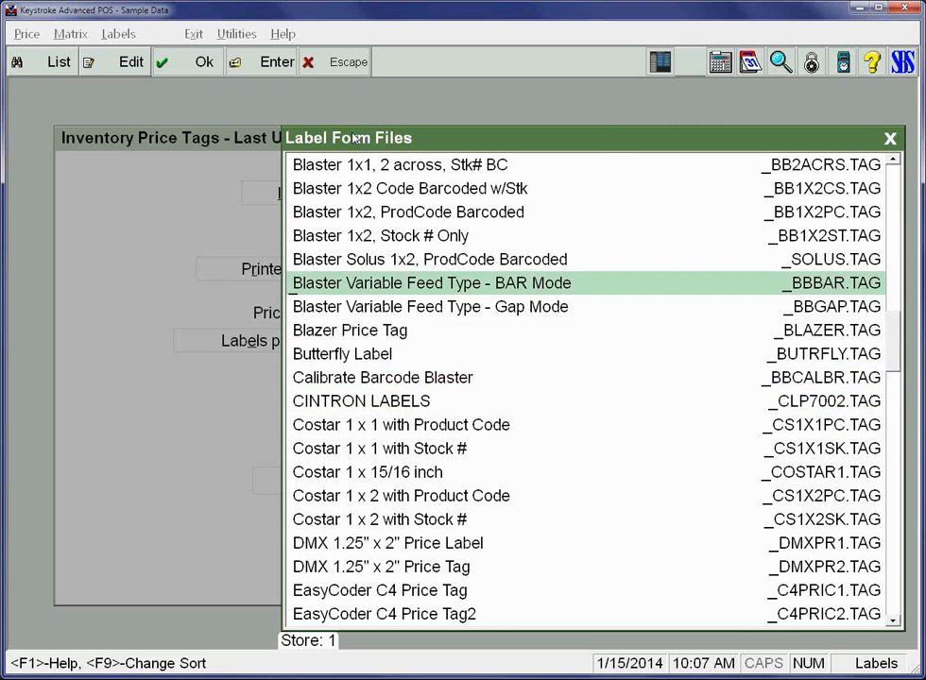
pyautogui.press('Up')
pyautogui.press('Up')
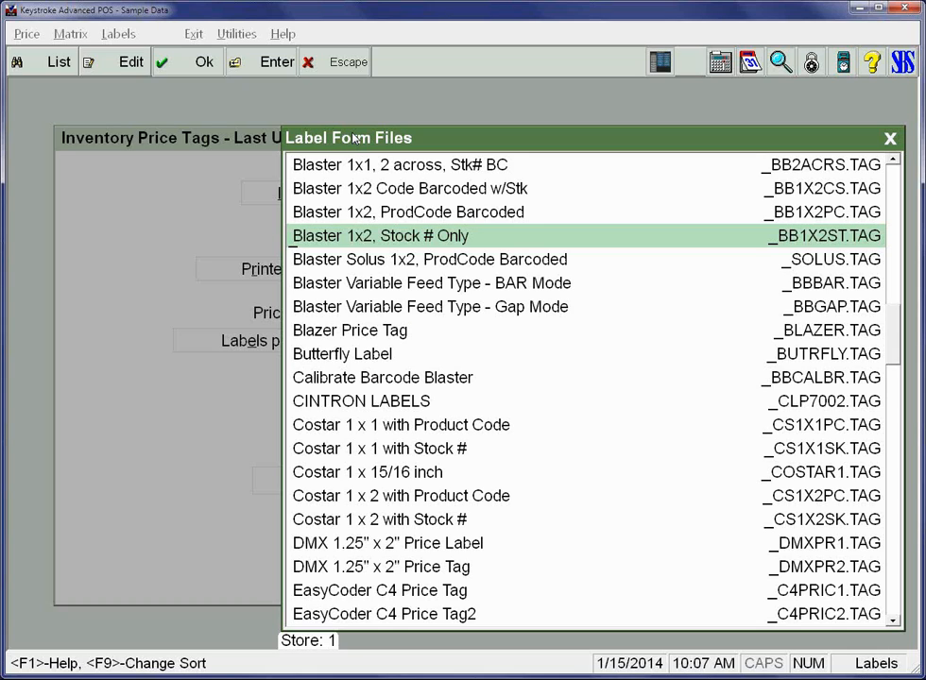
# Look through the Eltron/Zebra LP and LP+/TLP label forms as far as the 1 X 1 PC Barcoded form
pyautogui.press('pagedown')
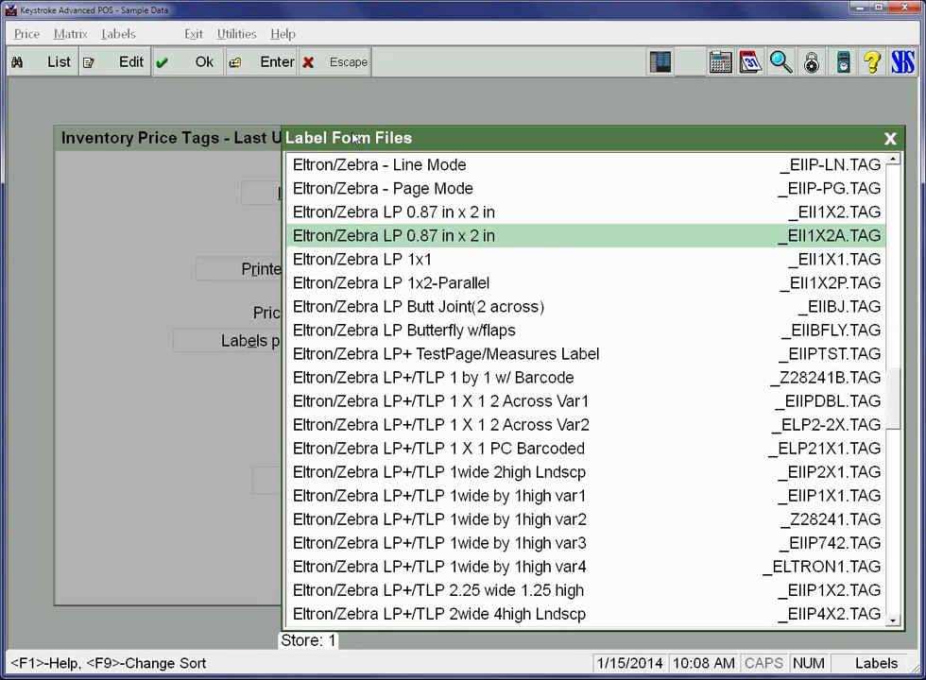
pyautogui.press('Down')
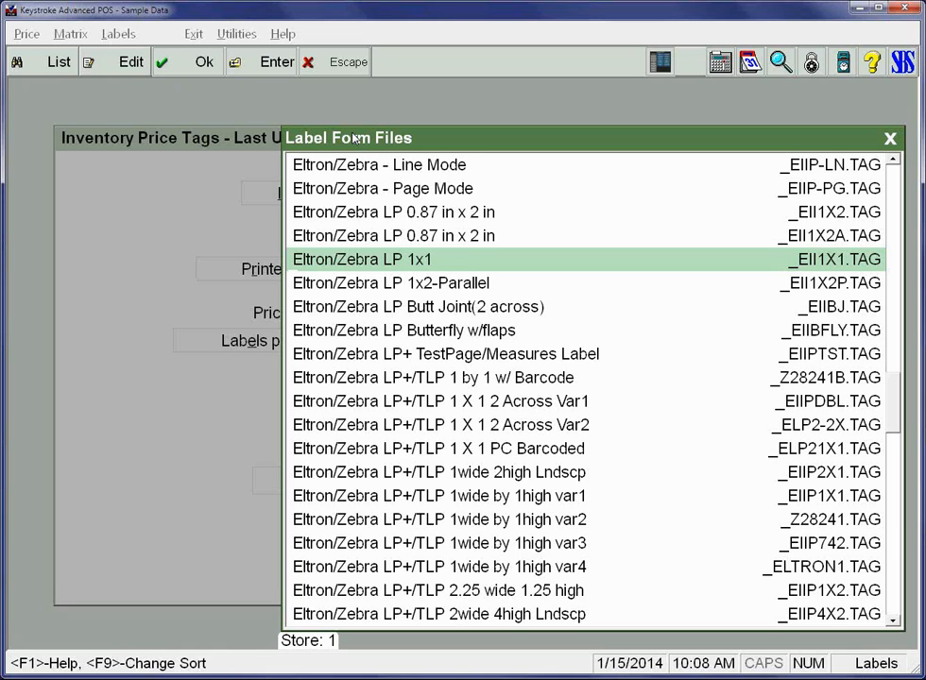
pyautogui.press('Down')
pyautogui.press('Down')
pyautogui.press('Down')
pyautogui.press('Down')
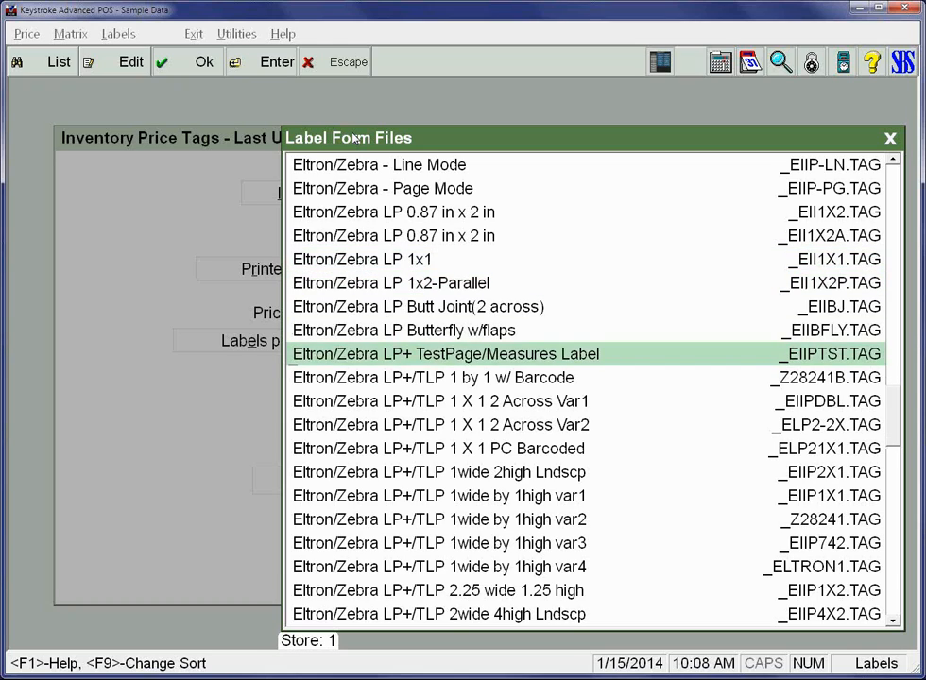
pyautogui.press('Down')
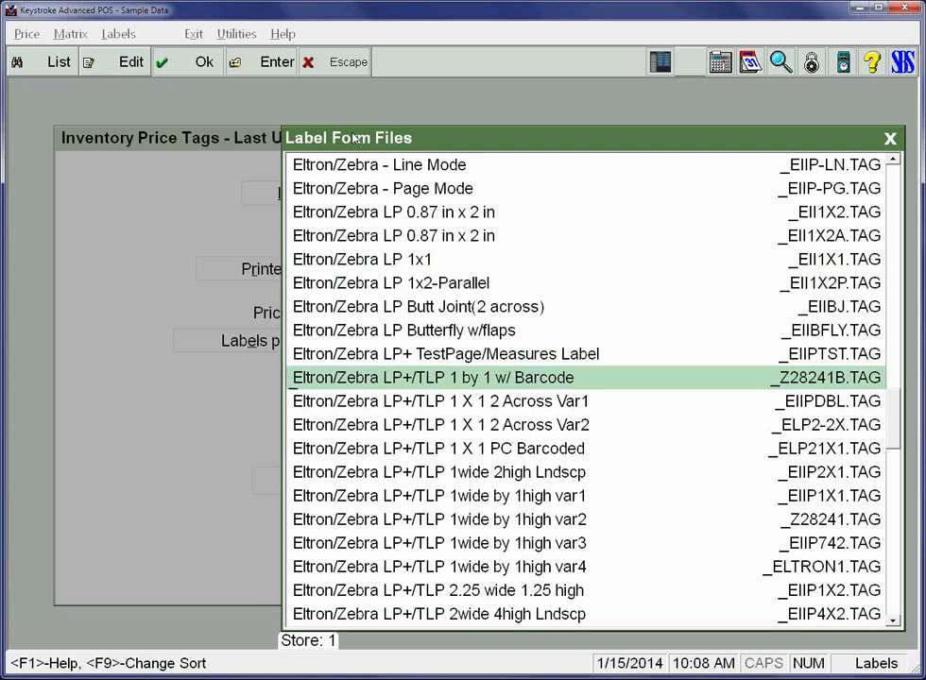
pyautogui.press('Down')
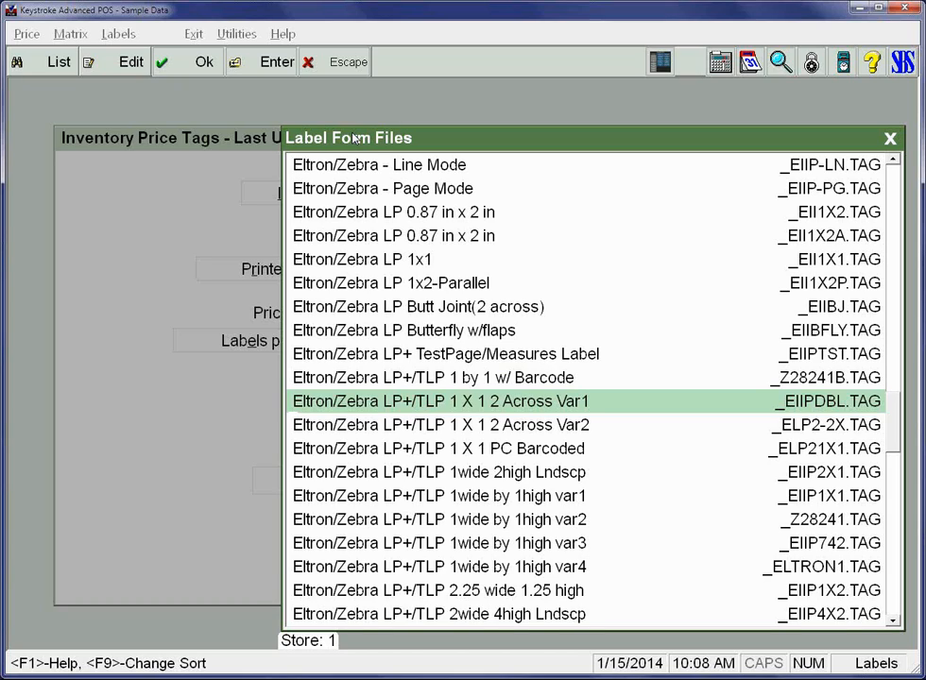
pyautogui.press('Down')
pyautogui.press('Down')
pyautogui.press('Up')
pyautogui.press('Down')
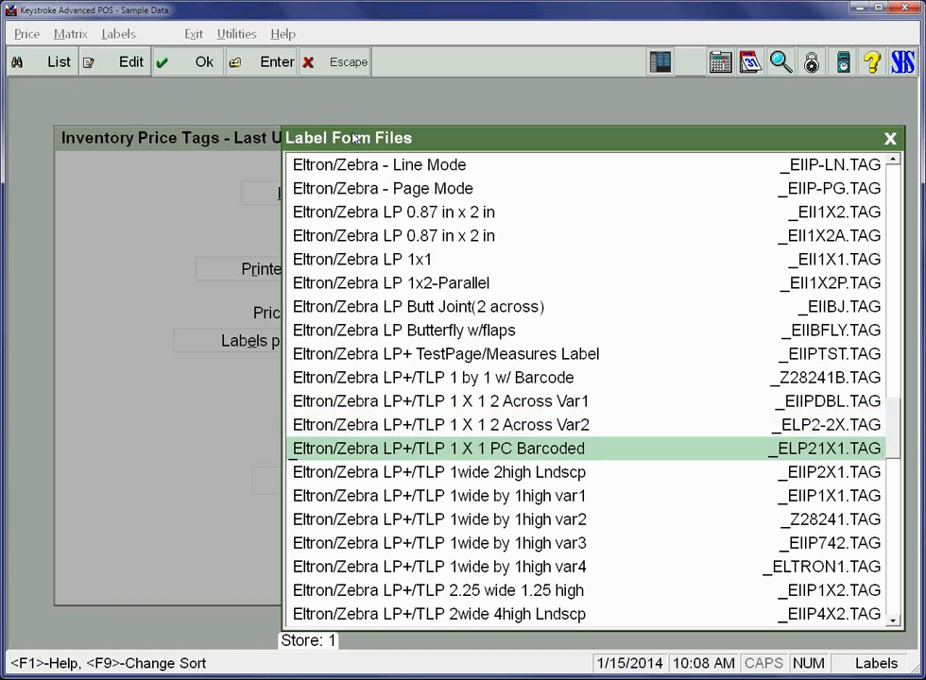
# View the definition of the Eltron/Zebra LP+/TLP 2.25 wide 1.25 high label form and close it without changes
pyautogui.press('Down')
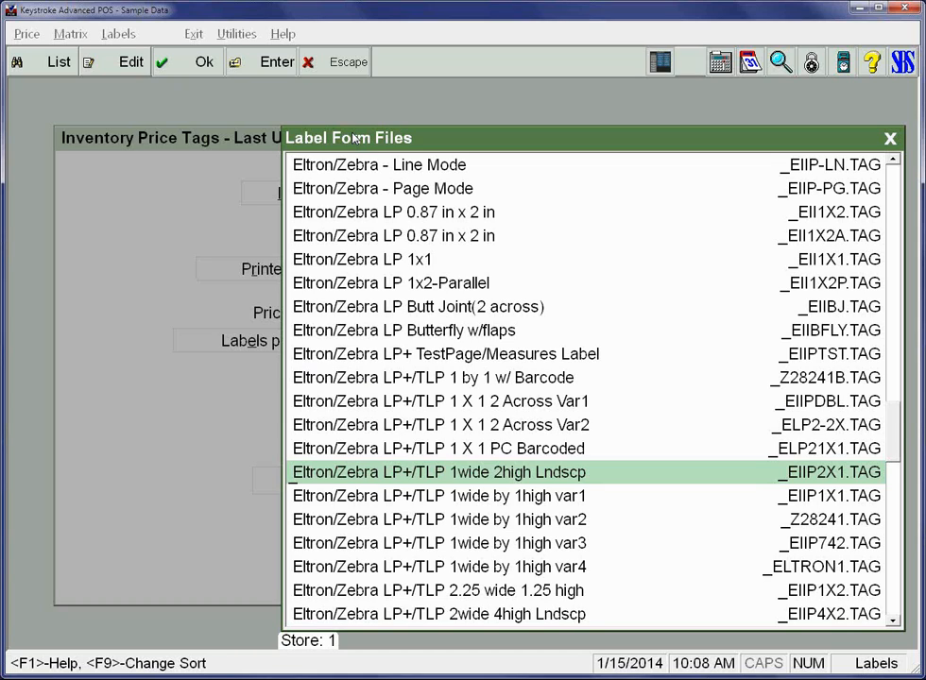
pyautogui.press('Down')
pyautogui.press('Down')
pyautogui.press('Down')
pyautogui.press('Down')
pyautogui.press('Down')
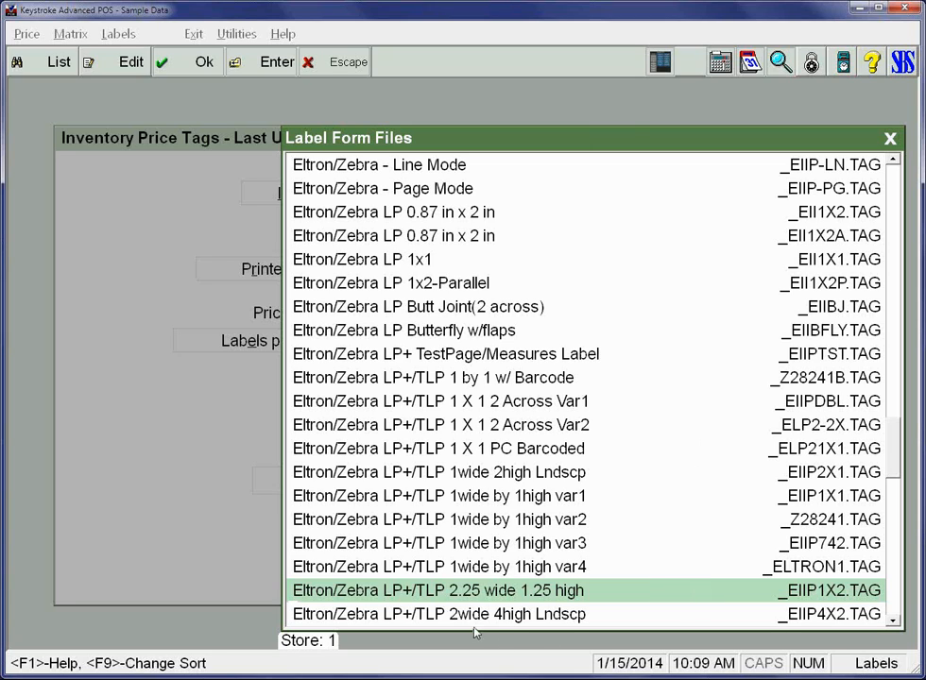
pyautogui.press('Return')
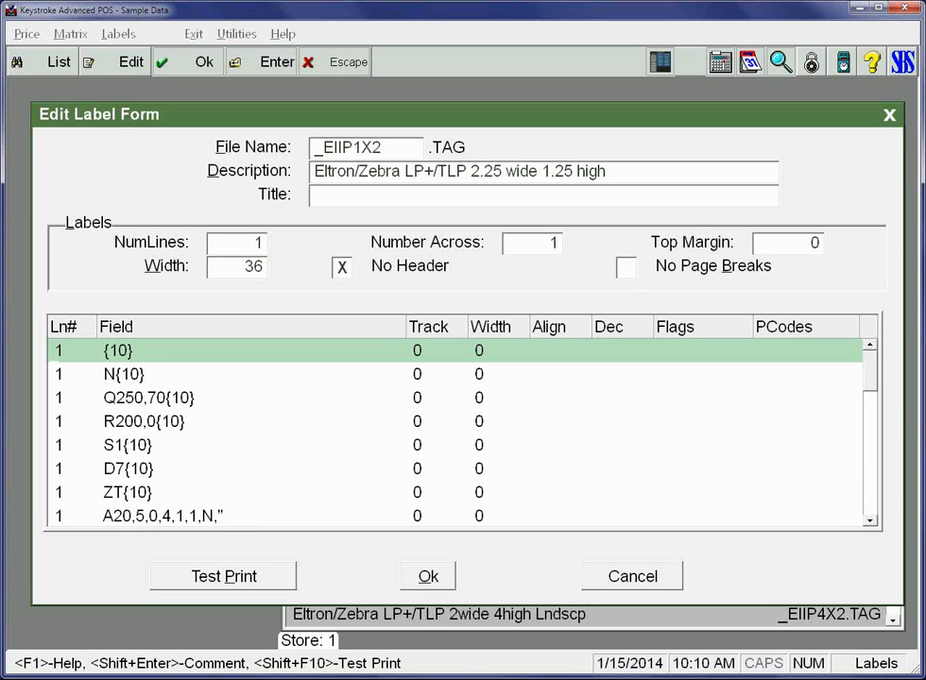
pyautogui.press('Escape')
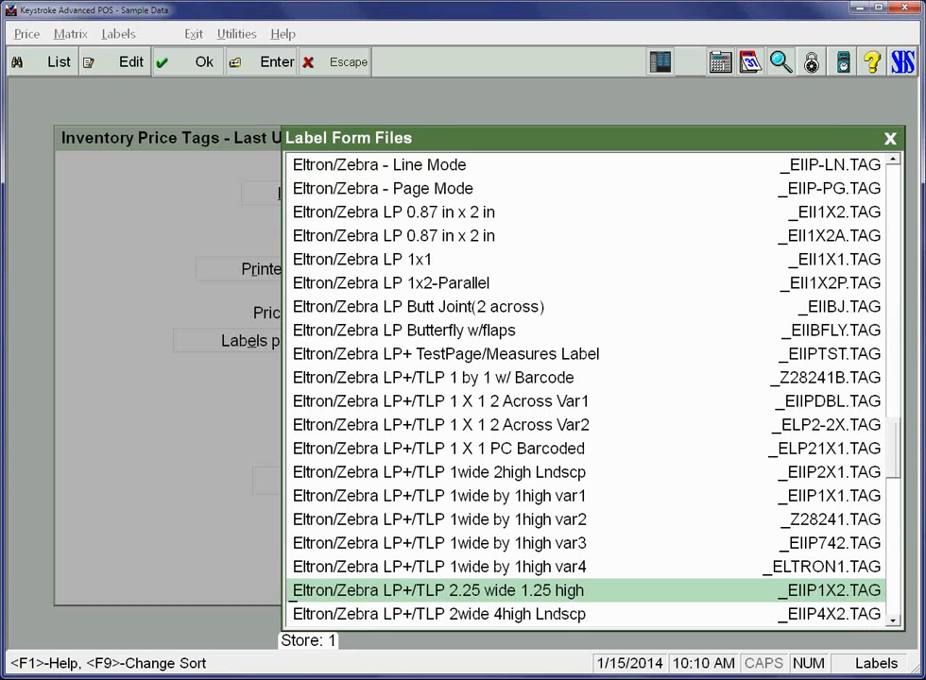
# Open the definition of the 1 x 15/16 inch w/ BC - 4 across label form (_BC4FLIP.TAG)
pyautogui.press('pageup')
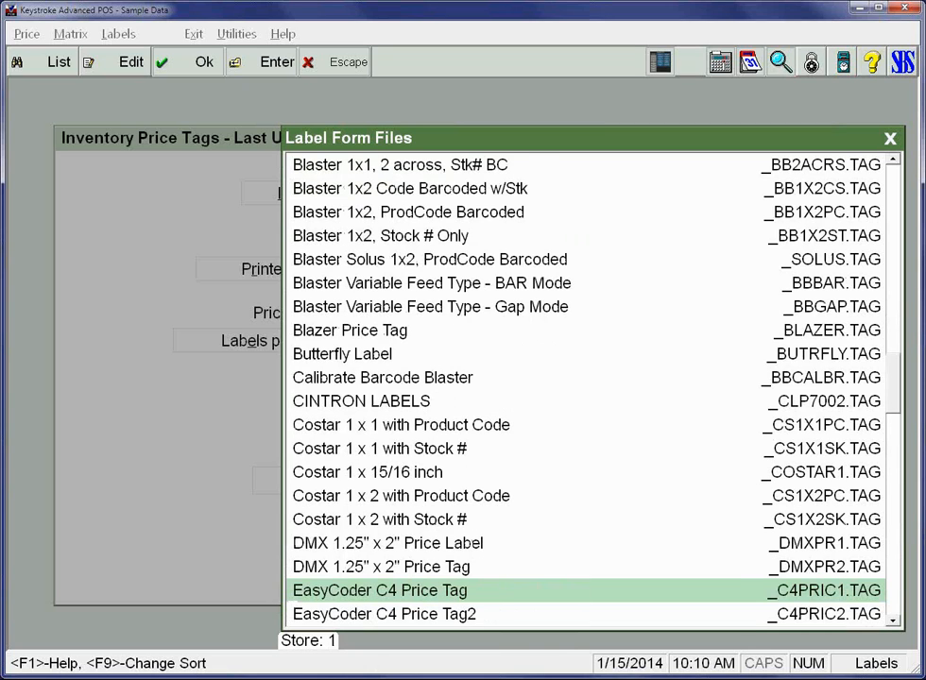
pyautogui.press('pageup')
pyautogui.press('pageup')
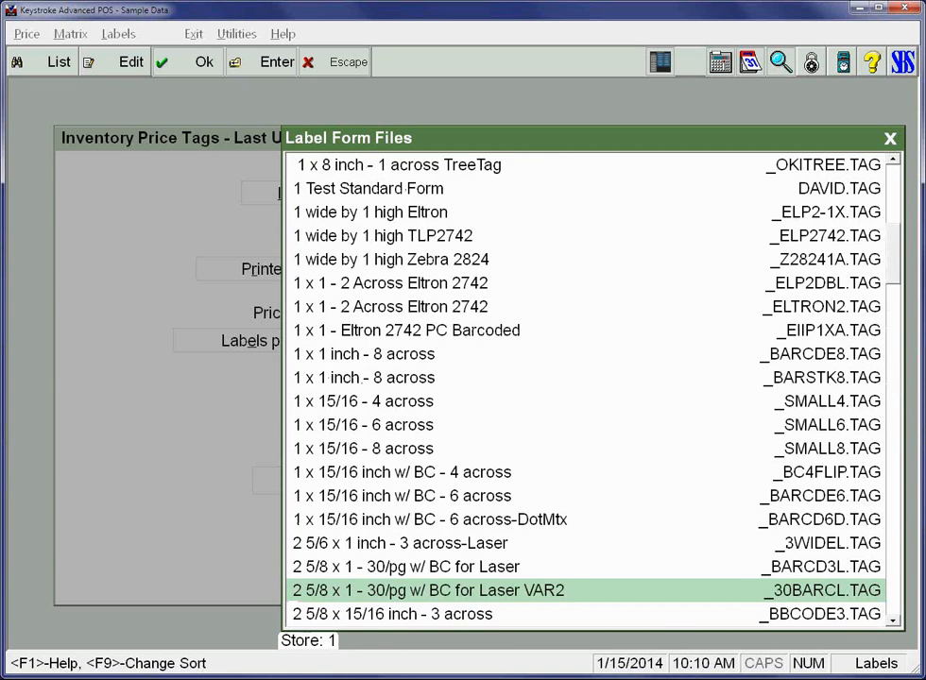
pyautogui.press('Up')
pyautogui.press('Up')
pyautogui.press('Up')
pyautogui.press('Up')
pyautogui.press('Up')
pyautogui.press('Up')
pyautogui.press('Down')
pyautogui.press('Down')
pyautogui.press('Down')
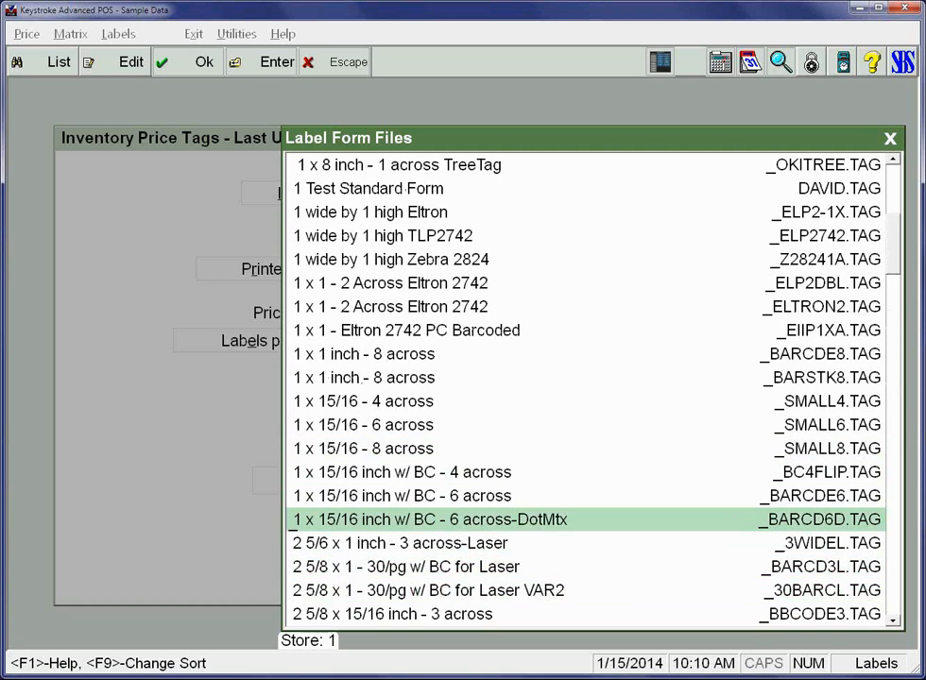
pyautogui.press('Up')
pyautogui.press('Up')
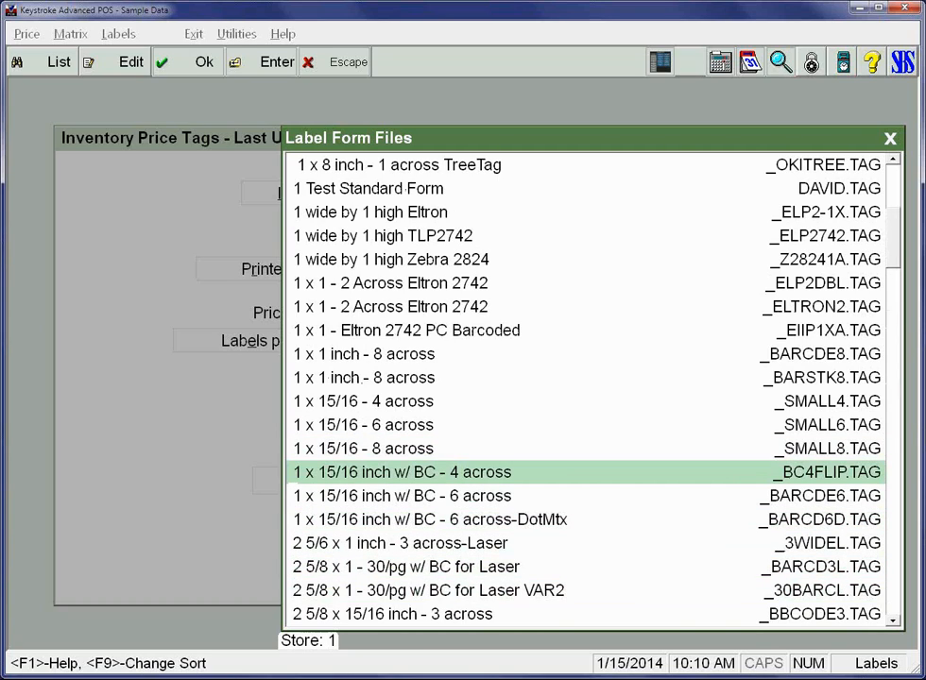
pyautogui.press('Return')
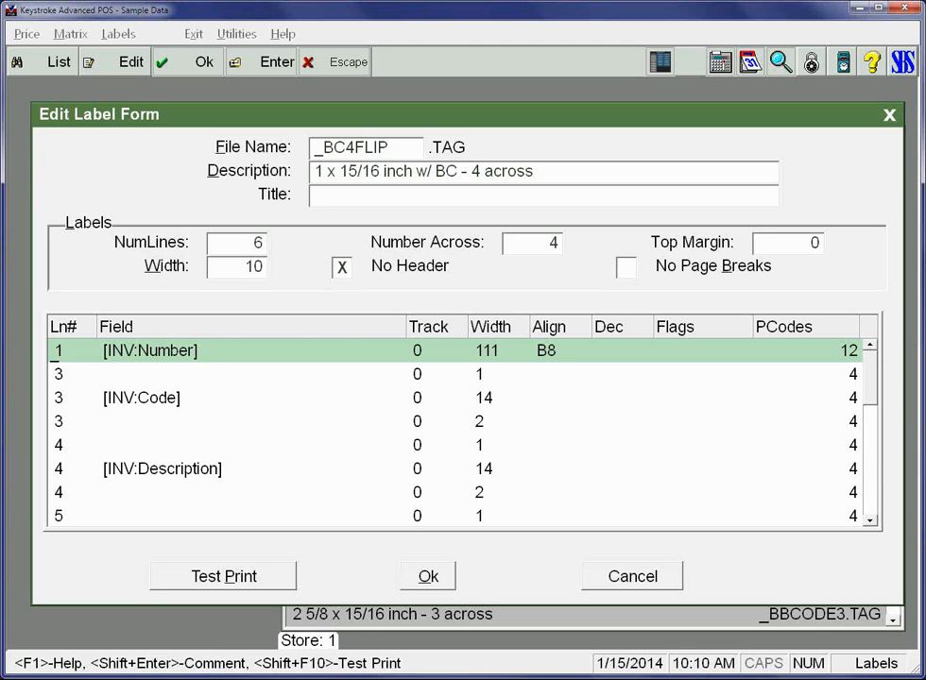
# Review the 4 across form's field lines through to its variables section, and close the form without changes
pyautogui.press('pagedown')
pyautogui.press('pagedown')
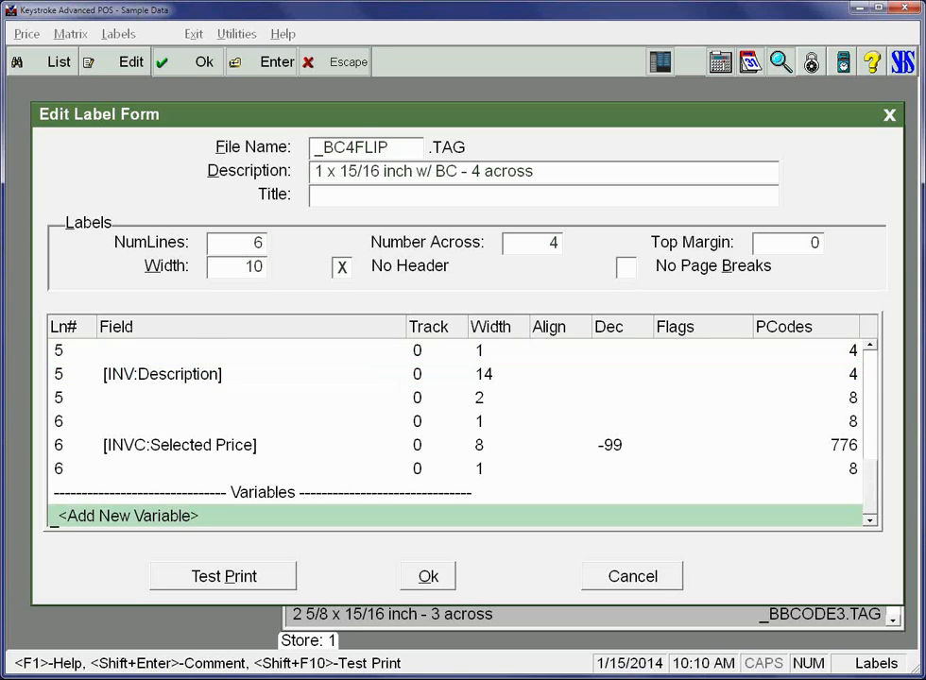
pyautogui.press('pageup')
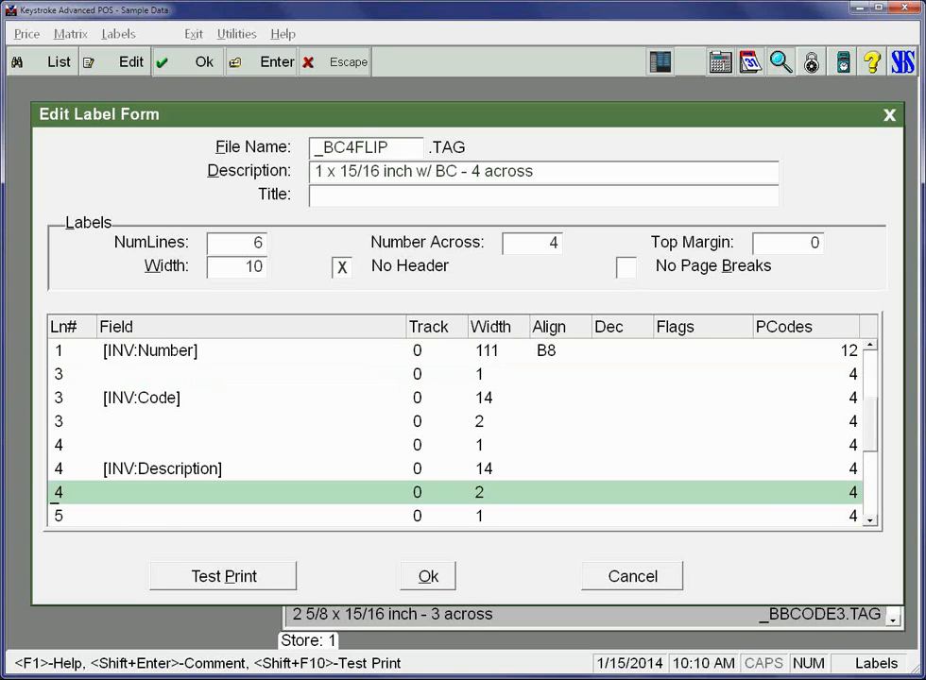
pyautogui.press('Escape')
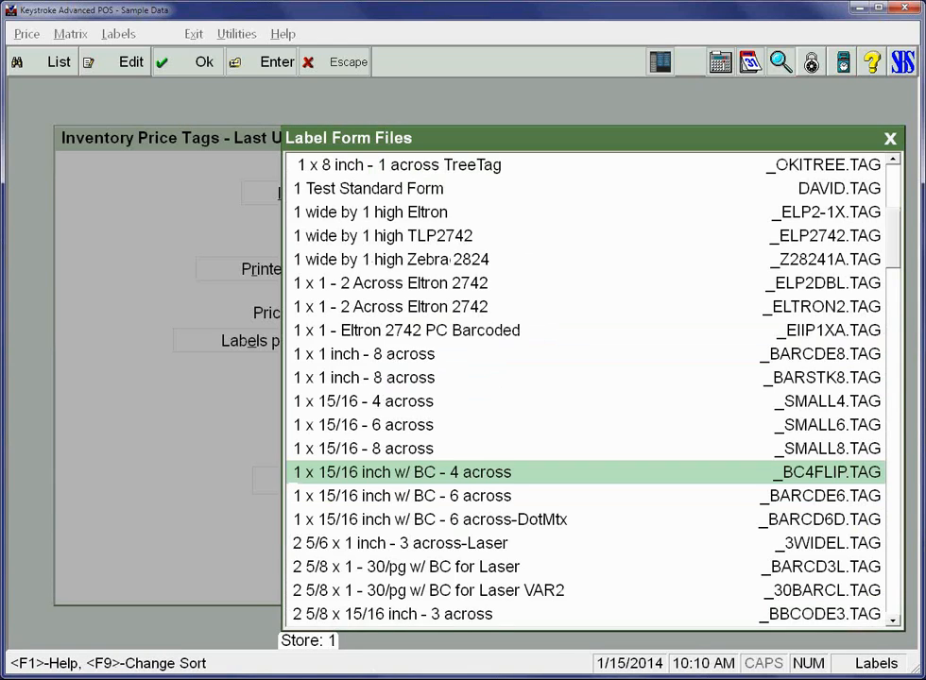
# Choose the Eltron/Zebra LP+/TLP 2.25 wide 1.25 high form (_EIIP1X2.TAG) as the inventory price tag form
pyautogui.press('e')
pyautogui.press('Down')
pyautogui.press('Down')
pyautogui.press('Down')
pyautogui.press('Down')
pyautogui.press('Down')
pyautogui.press('Down')
pyautogui.press('Down')
pyautogui.press('Down')
pyautogui.press('Down')
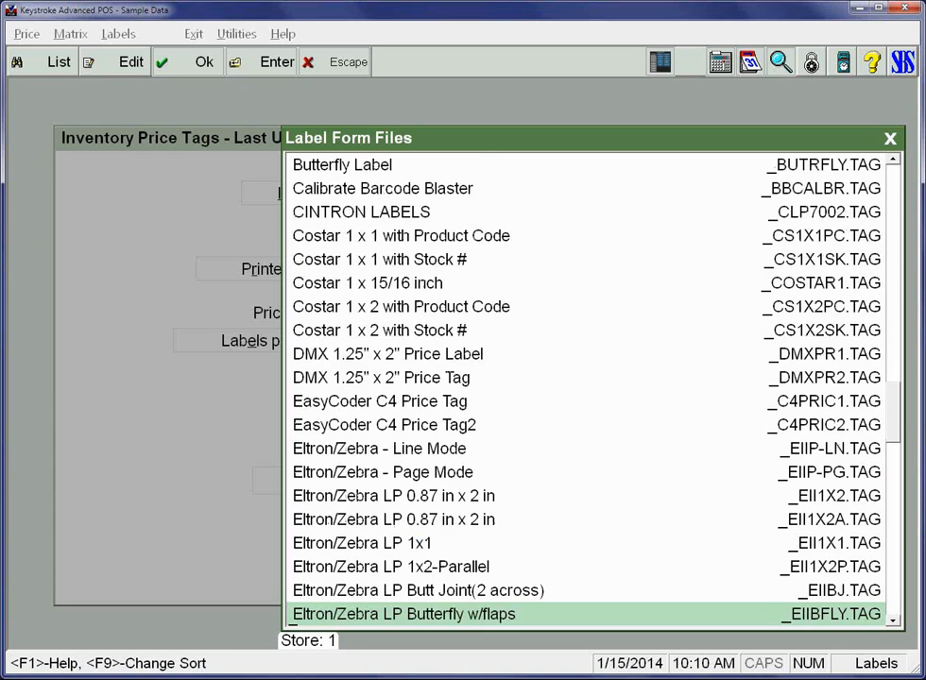
pyautogui.press('Down')
pyautogui.press('Down')
pyautogui.press('Down')
pyautogui.press('Down')
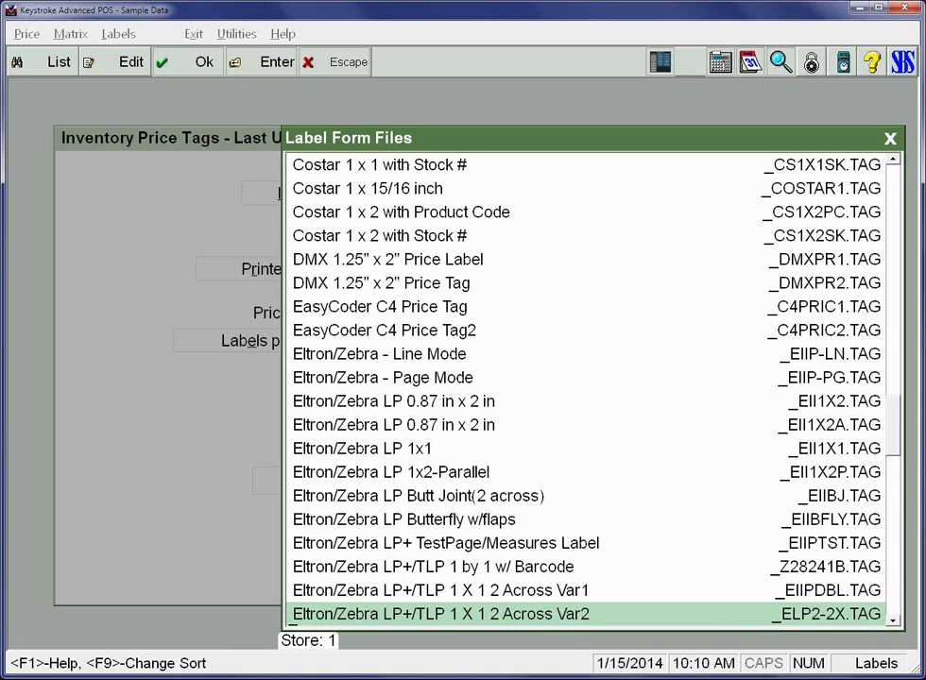
pyautogui.press('Down')
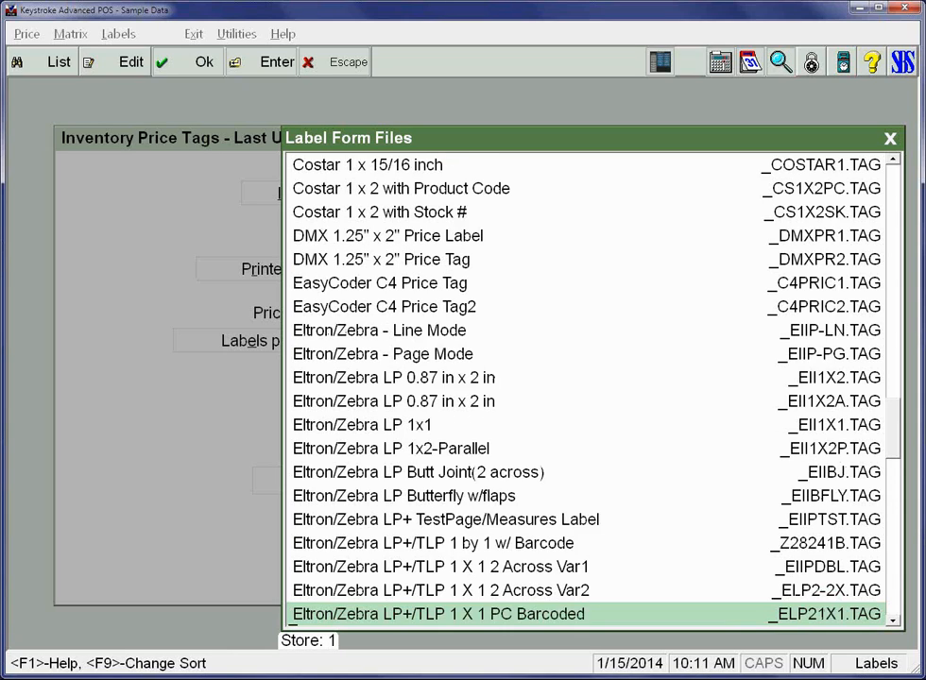
pyautogui.press('Down')
pyautogui.press('Down')
pyautogui.press('Down')
pyautogui.press('Down')
pyautogui.press('Down')
pyautogui.press('Down')
pyautogui.press('Down')
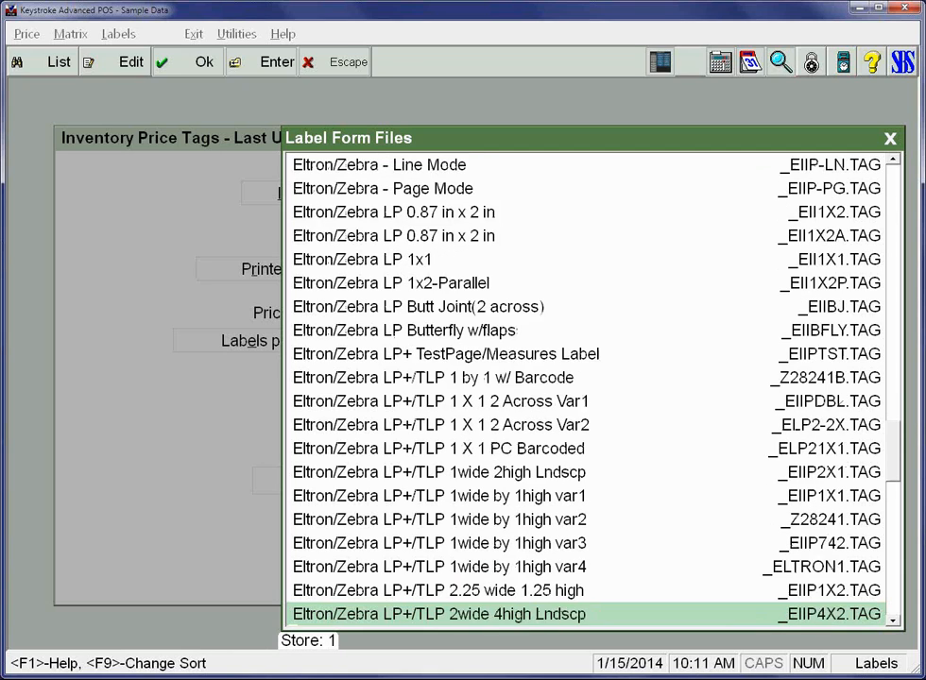
pyautogui.press('Down')
pyautogui.press('Down')
pyautogui.press('Up')
pyautogui.press('Up')
pyautogui.press('Up')
pyautogui.press('Up')
pyautogui.press('Down')
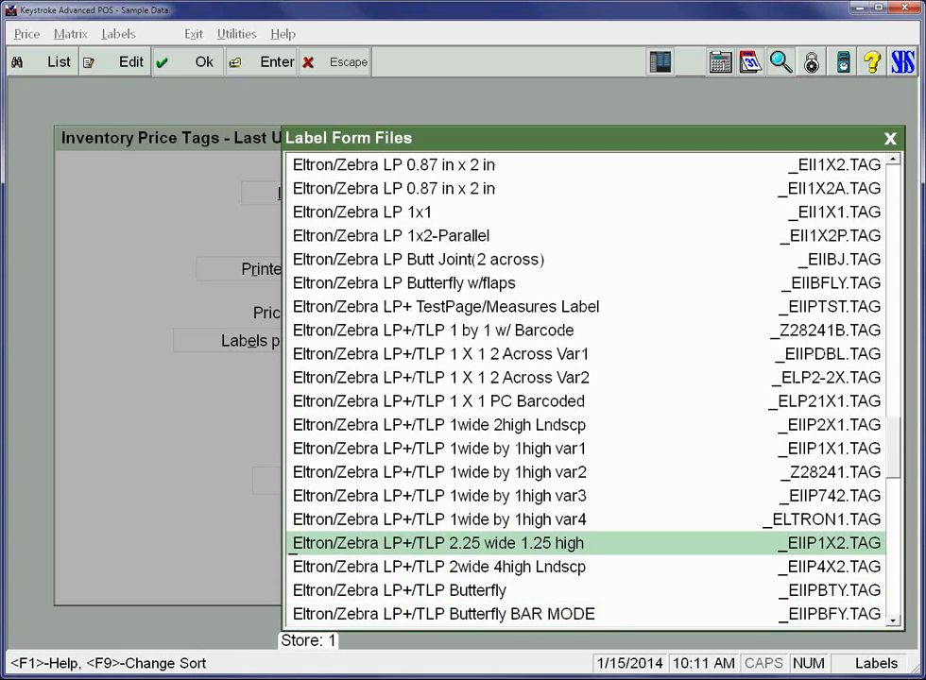
pyautogui.press('Return')
# Open the definition of the Eltron/Zebra LP+/TLP 2.25 wide 1.25 high form (_EIIP1X2.TAG) and review its printer setup lines
pyautogui.press('Up')
pyautogui.press('Return')
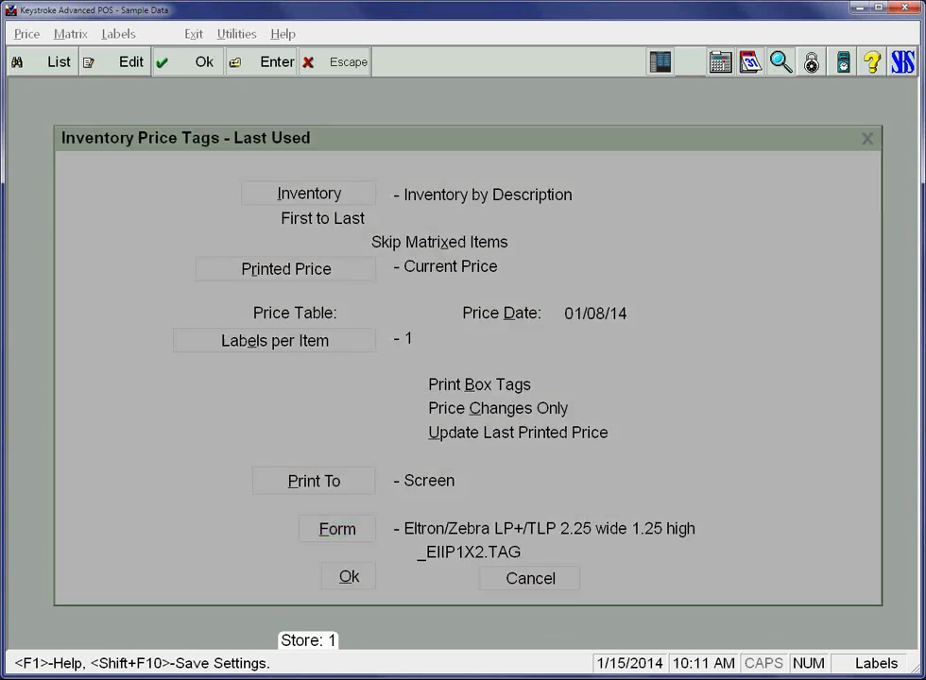
pyautogui.press('Return')
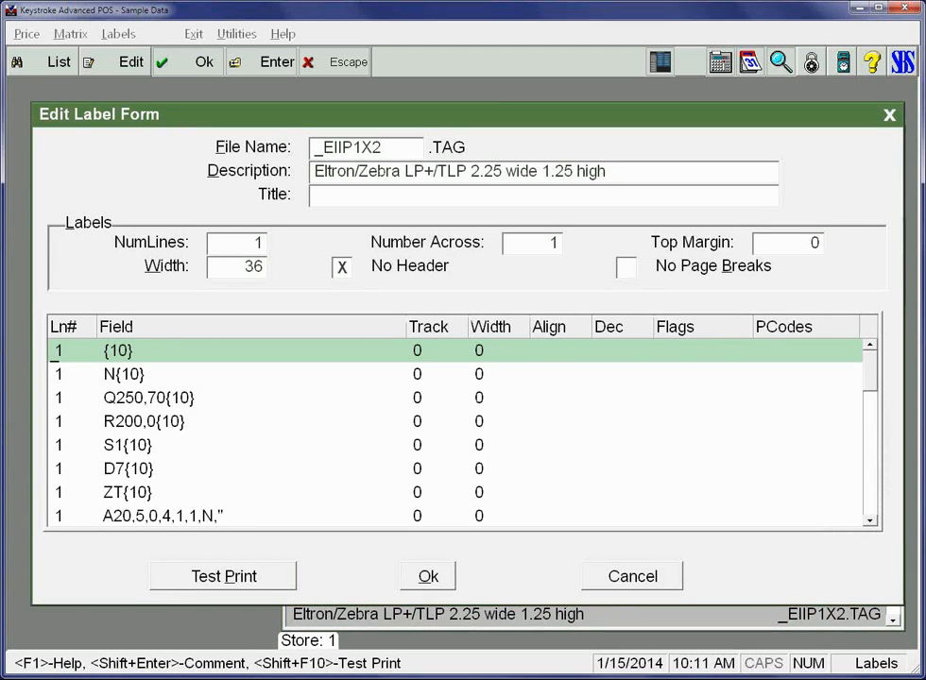
pyautogui.press('Down')
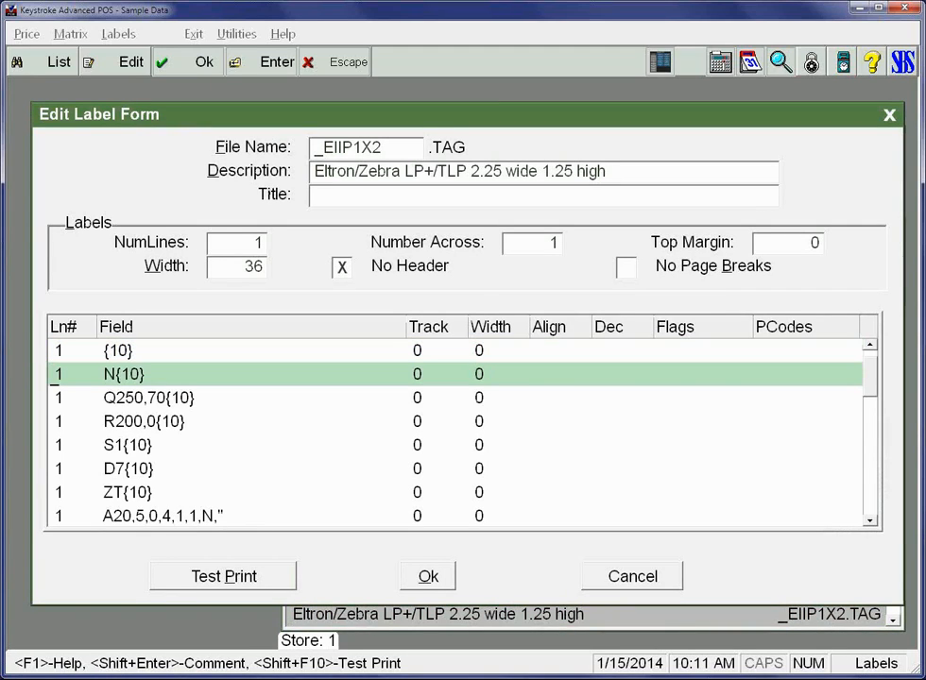
pyautogui.press('Down')
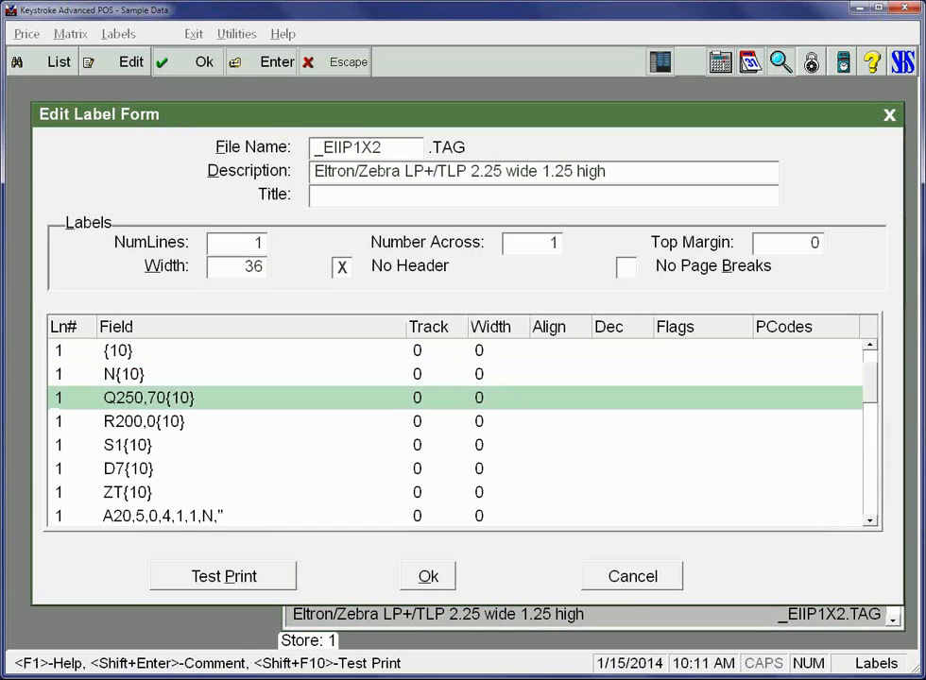
pyautogui.press('Down')
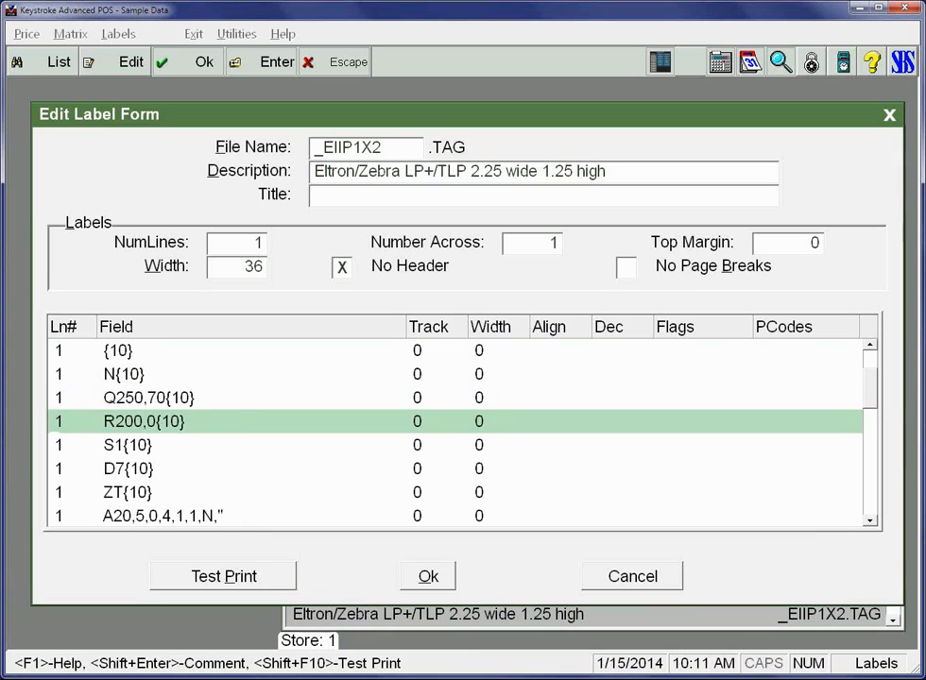
pyautogui.press('Down')
pyautogui.press('pagedown')
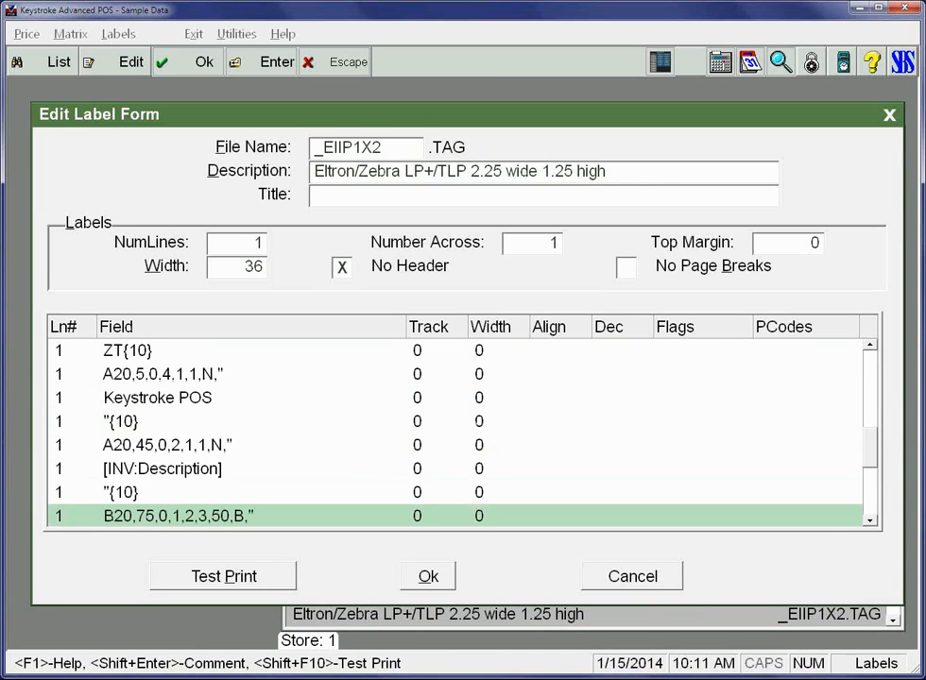
# Examine the form's field lines from the Keystroke POS text through the [INV:Description] and [INV:Code] fields
pyautogui.press('Up')
pyautogui.press('Up')
pyautogui.press('Up')
pyautogui.press('Up')
pyautogui.press('Up')
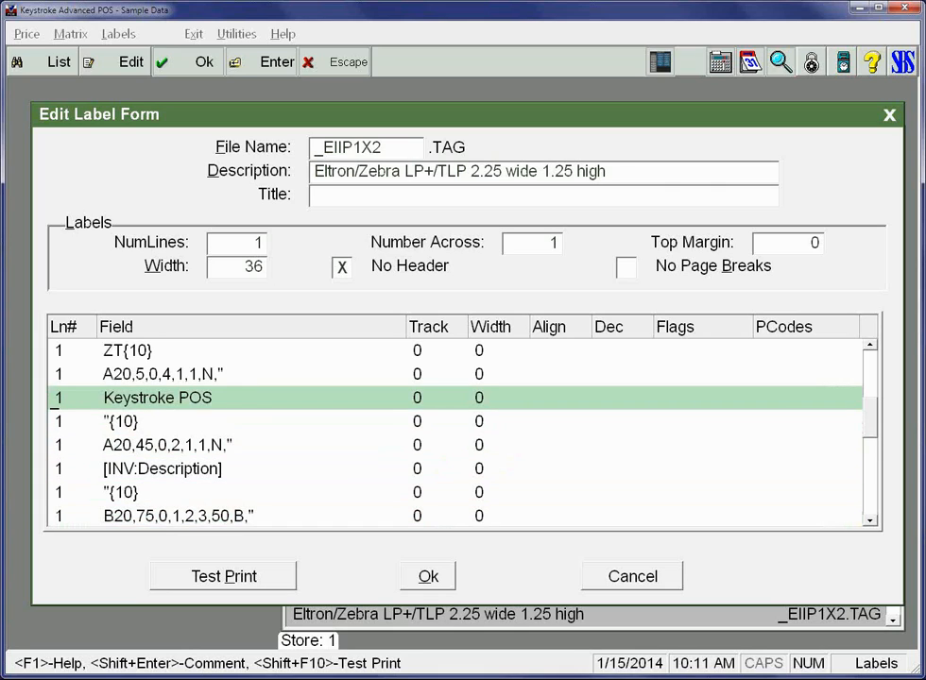
pyautogui.press('Down')
pyautogui.press('Down')
pyautogui.press('Down')
pyautogui.press('Down')
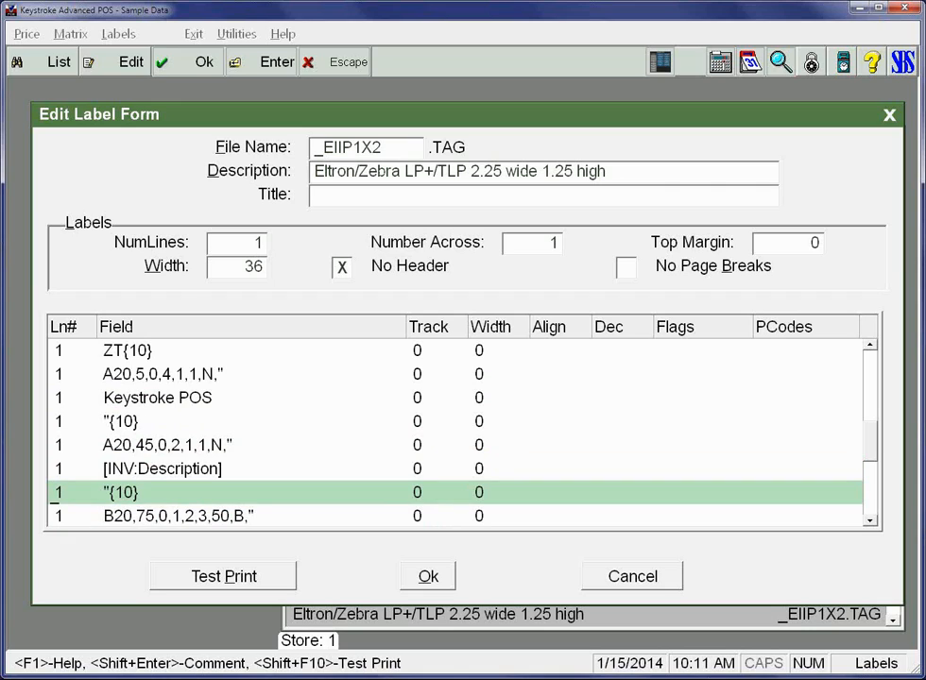
pyautogui.press('Down')
pyautogui.press('Down')
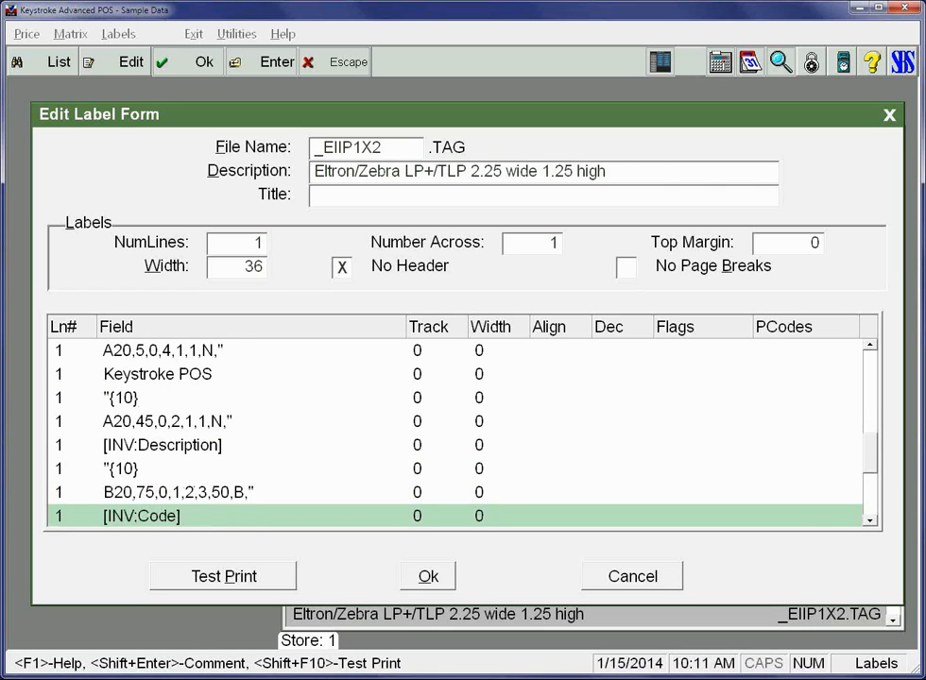
# View the field details of the A20,5,0,4,1,1,N," command line that precedes the Keystroke POS text, and close them
pyautogui.press('Up')
pyautogui.press('Up')
pyautogui.press('Up')
pyautogui.press('Up')
pyautogui.press('Up')
pyautogui.press('Up')
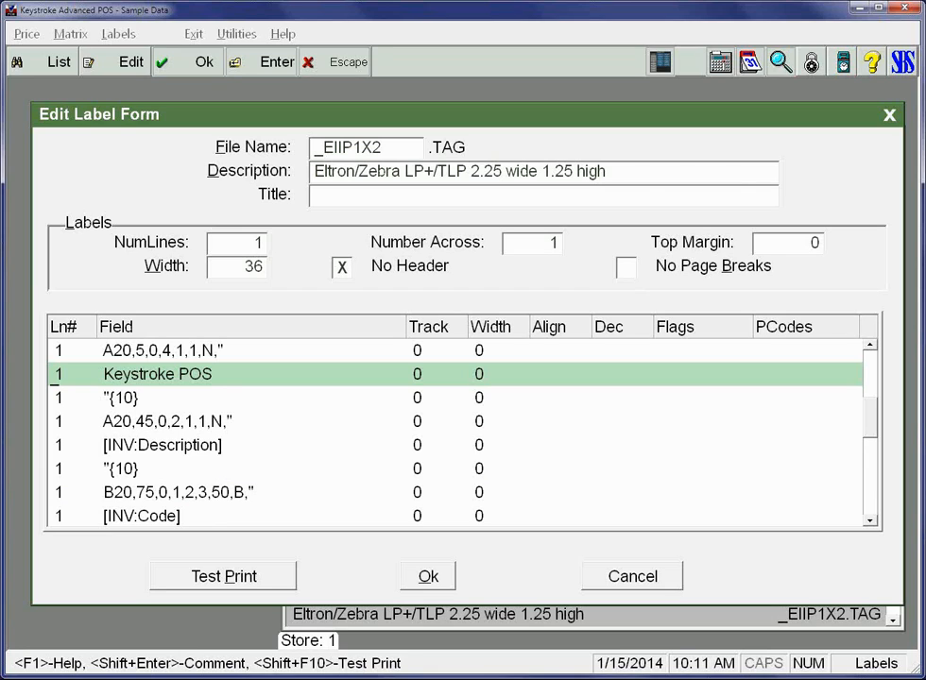
pyautogui.press('Up')
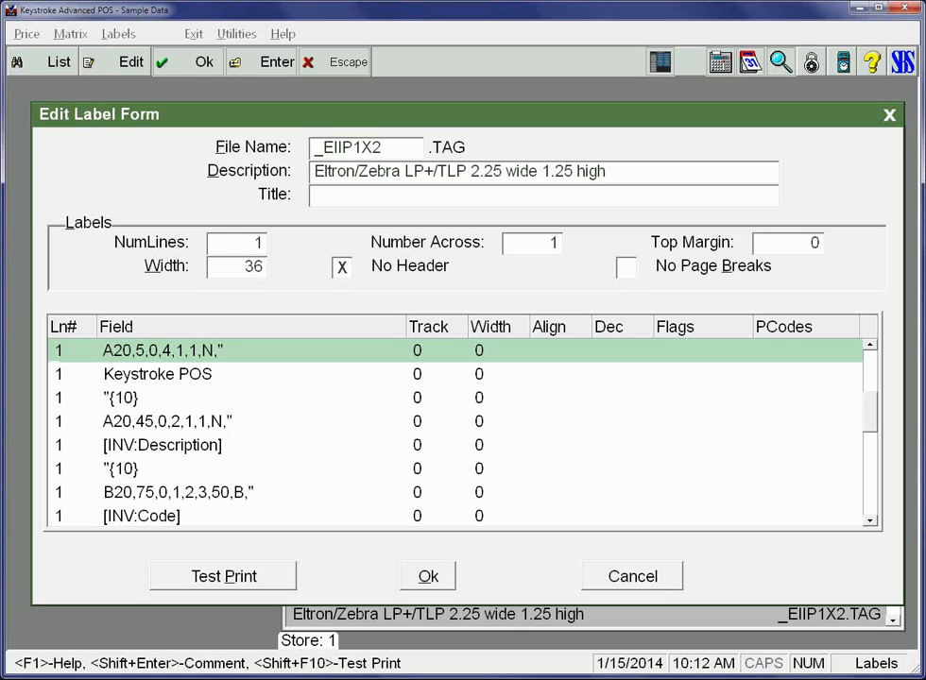
pyautogui.press('Return')
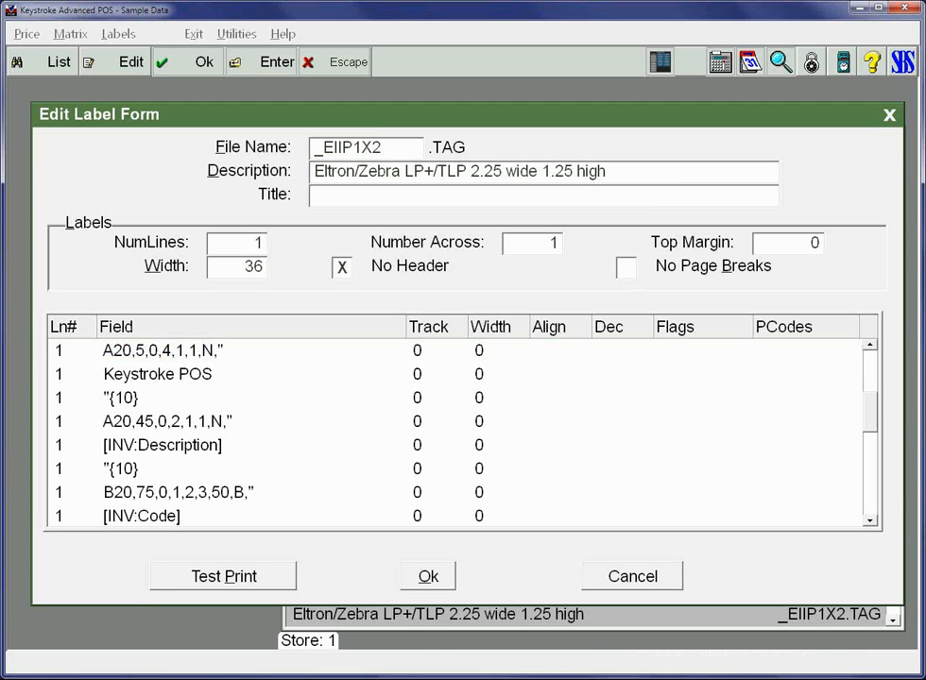
pyautogui.press('Up')
pyautogui.press('Up')
pyautogui.press('Up')
pyautogui.press('Up')
pyautogui.press('Up')
pyautogui.press('Up')
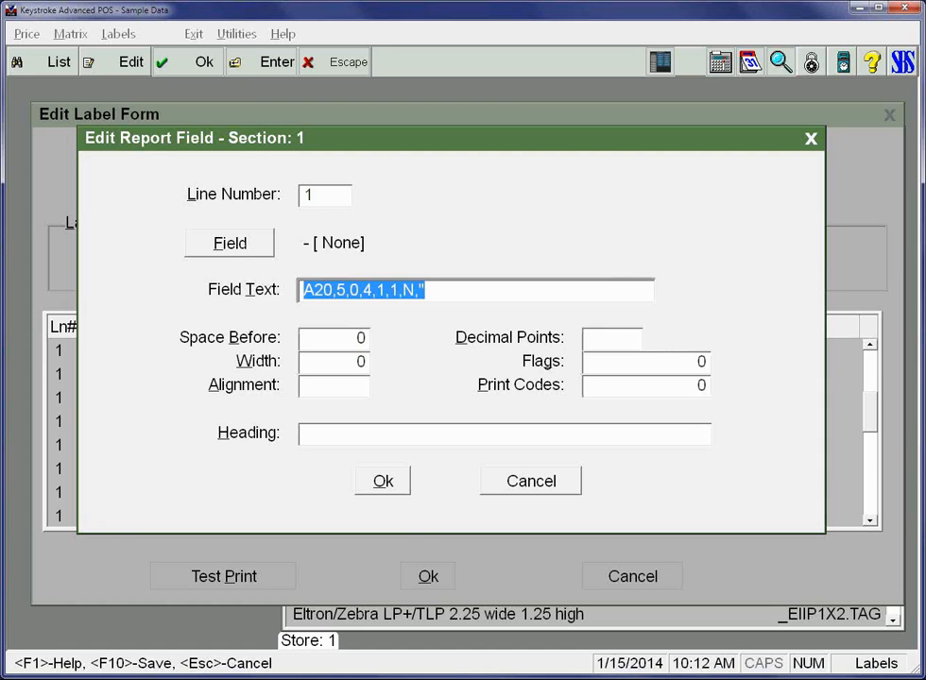
pyautogui.press('End')
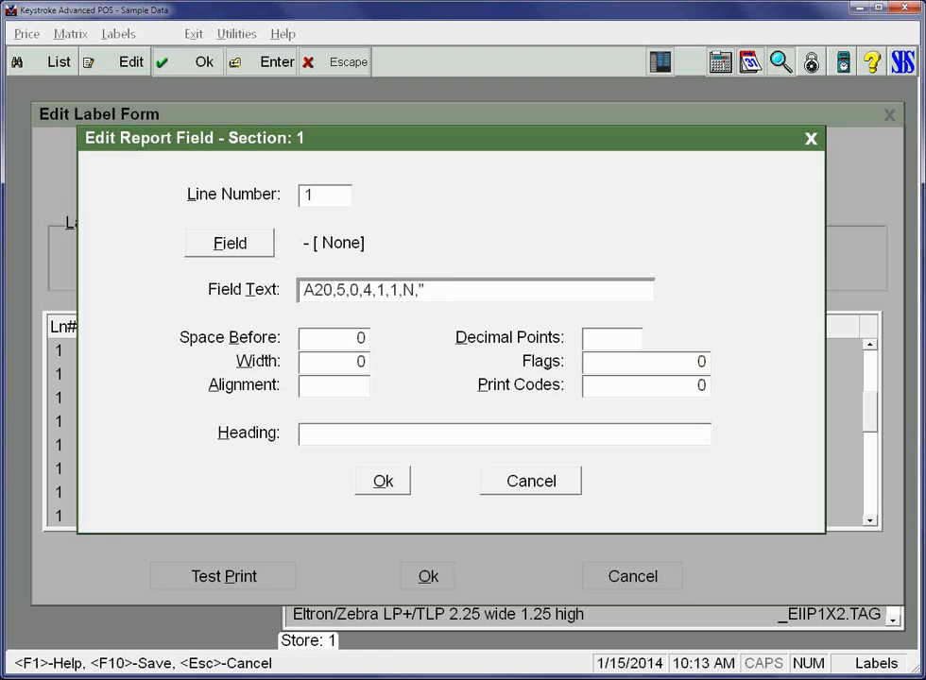
pyautogui.press('Return')
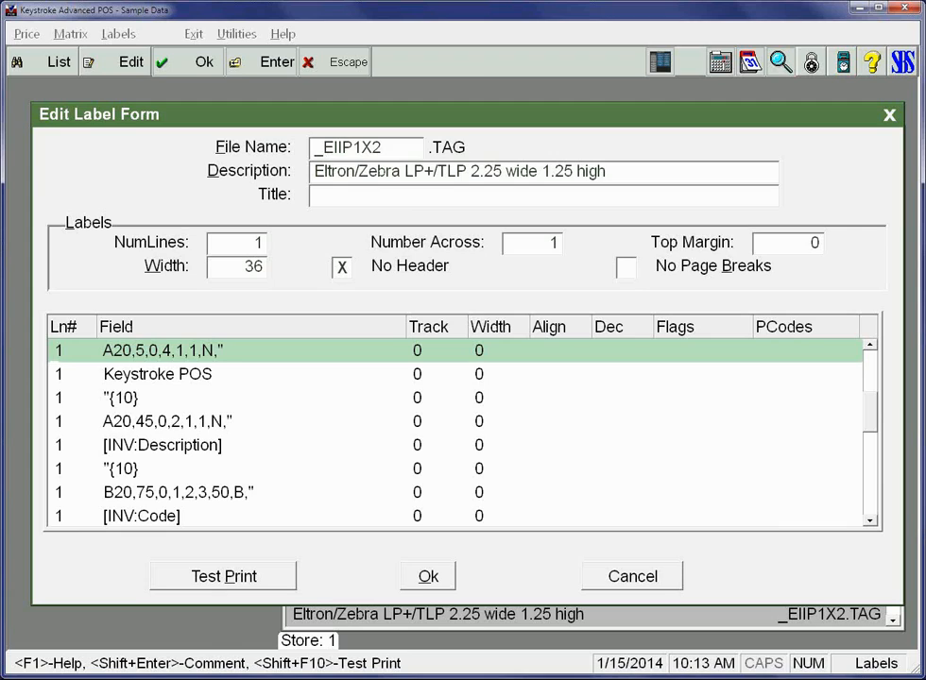
# Reopen the A20,5,0,4,1,1,N," line, inspect the end of its field text, and cancel without changes
pyautogui.press('Return')
pyautogui.hotkey('shift', 'Tab')
pyautogui.hotkey('shift', 'Tab')
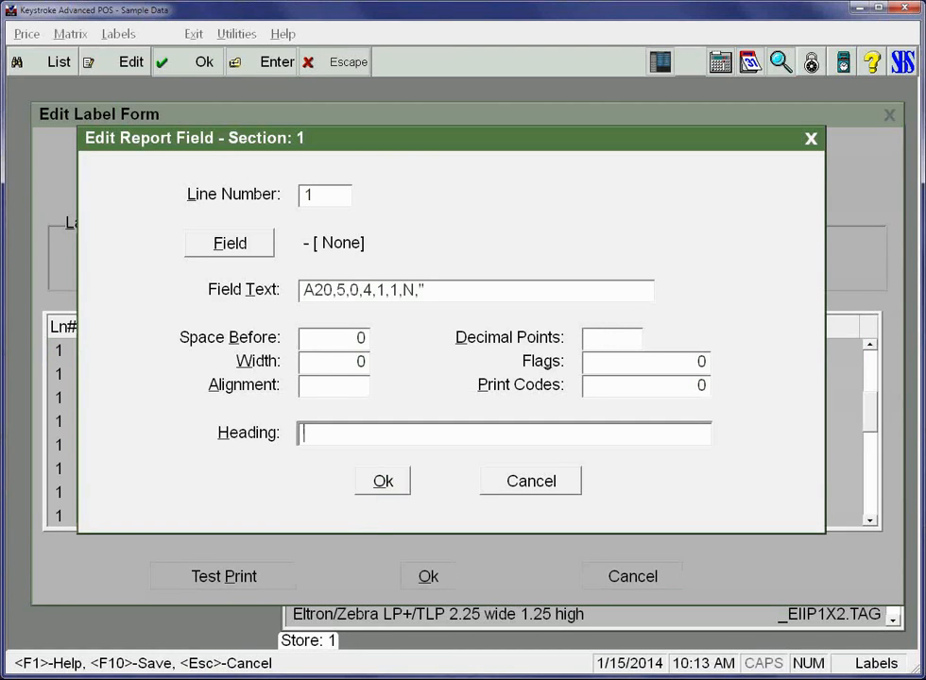
pyautogui.hotkey('shift', 'Tab')
pyautogui.hotkey('shift', 'Tab')
pyautogui.hotkey('shift', 'Tab')
pyautogui.hotkey('shift', 'Tab')
pyautogui.hotkey('shift', 'Tab')
pyautogui.hotkey('shift', 'Tab')
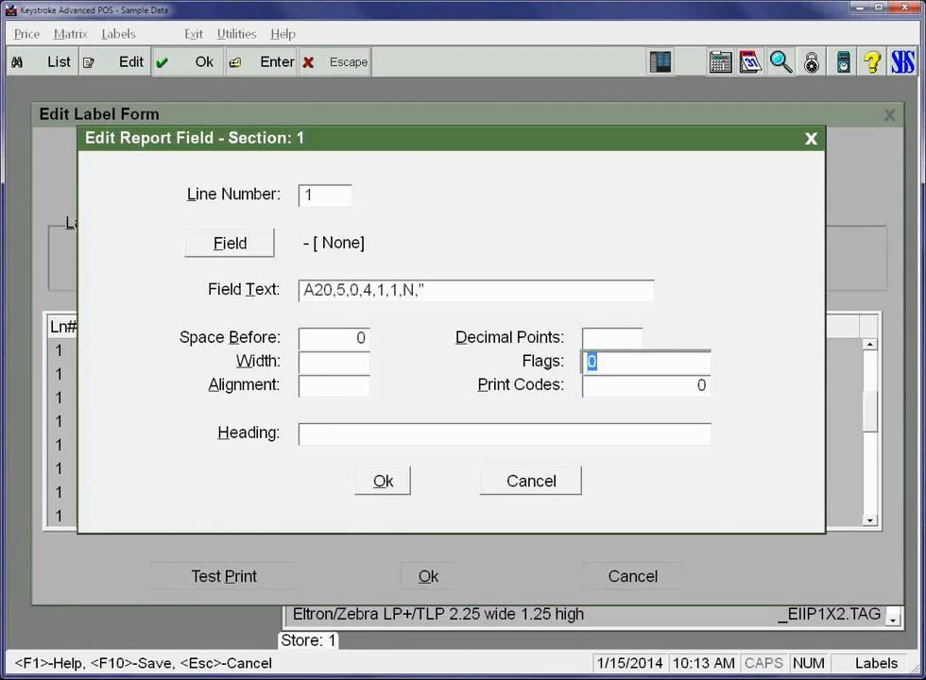
pyautogui.press('End')
pyautogui.press('Left')
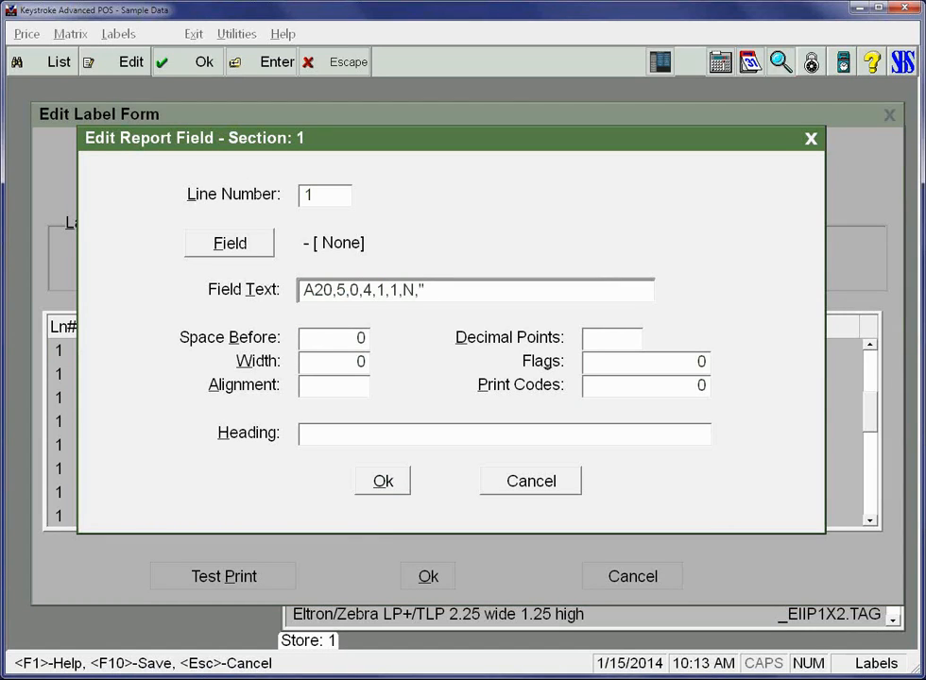
pyautogui.press('Right')
pyautogui.press('Escape')
# View the field text of the Keystroke POS line and close it without changes
pyautogui.press('Down')
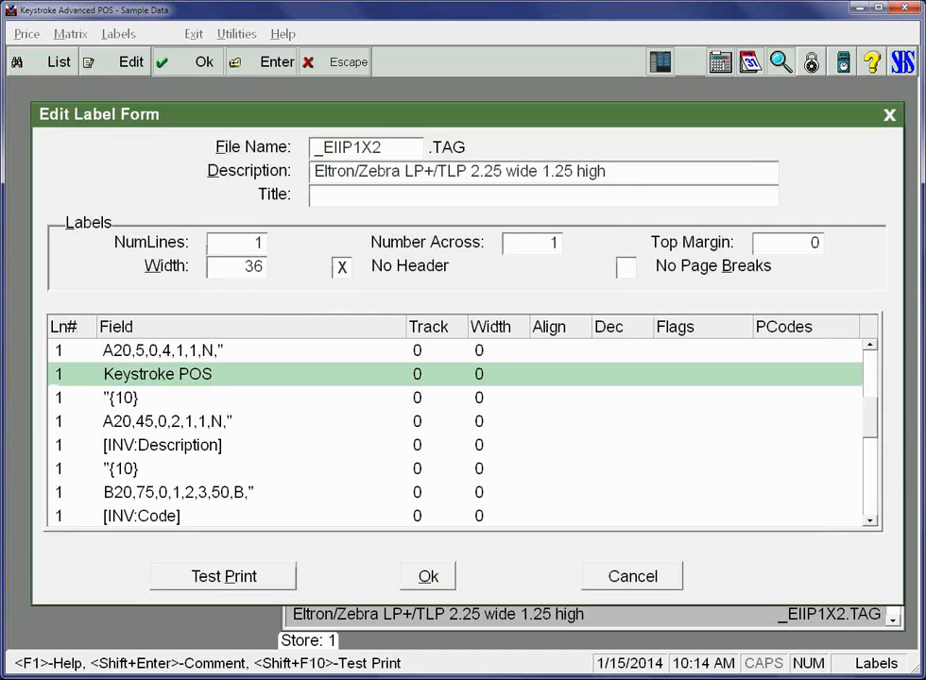
pyautogui.press('Return')
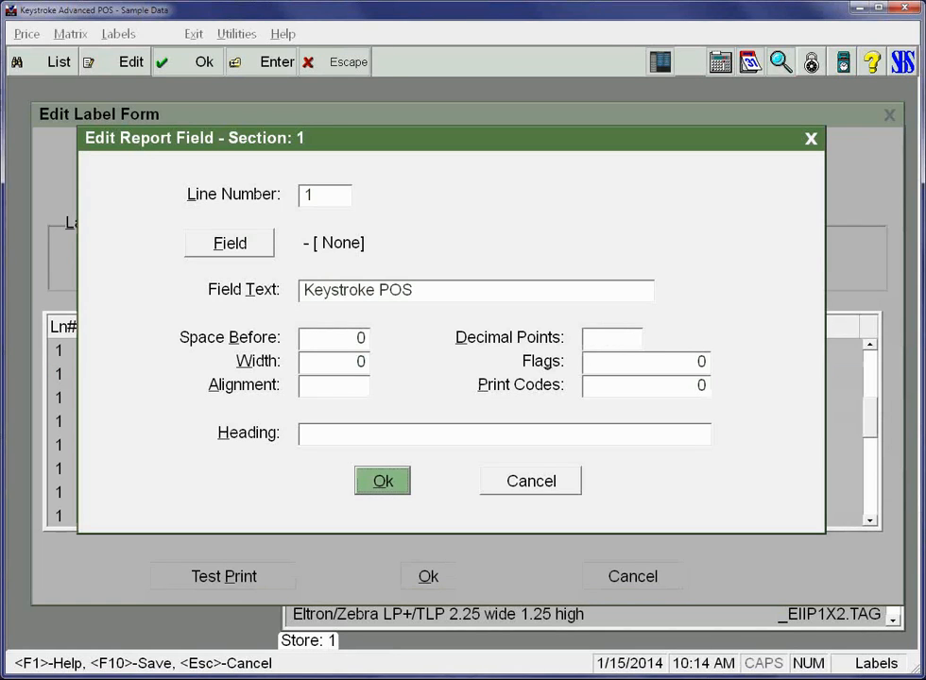
pyautogui.press('Up')
pyautogui.press('Up')
pyautogui.press('Up')
pyautogui.press('Up')
pyautogui.press('Up')
pyautogui.press('Up')
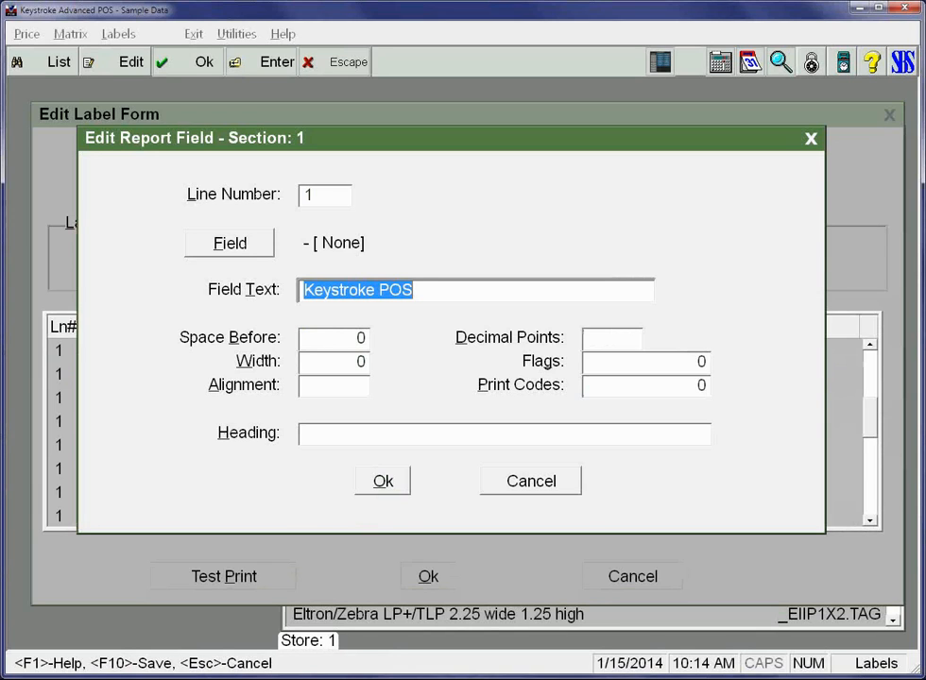
pyautogui.press('Escape')
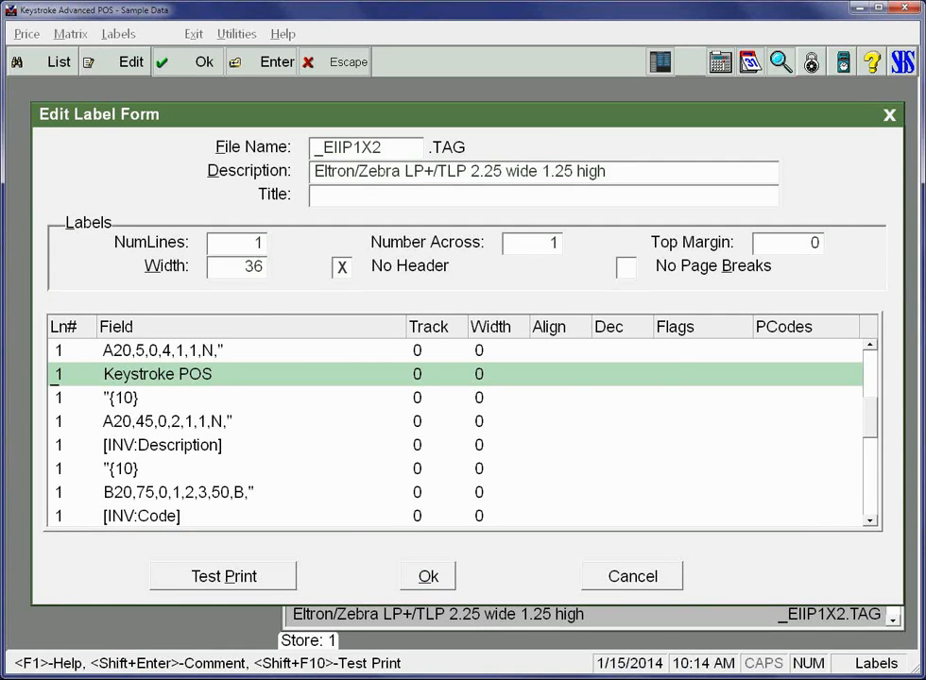
# View the field text of the "{10} line that ends the Keystroke POS text, and cancel without changes
pyautogui.press('Up')
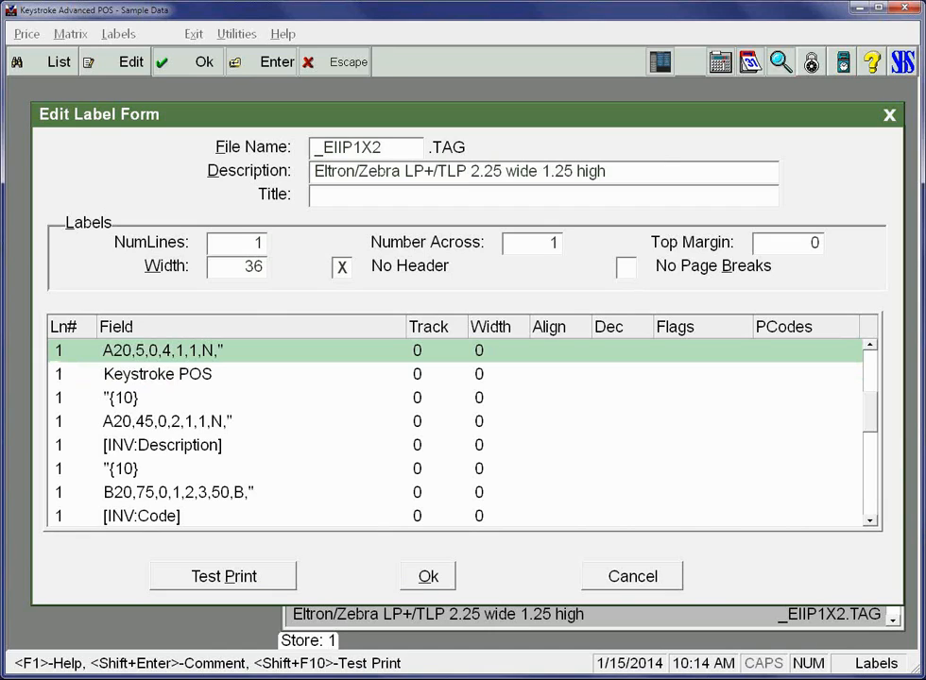
pyautogui.press('Down')
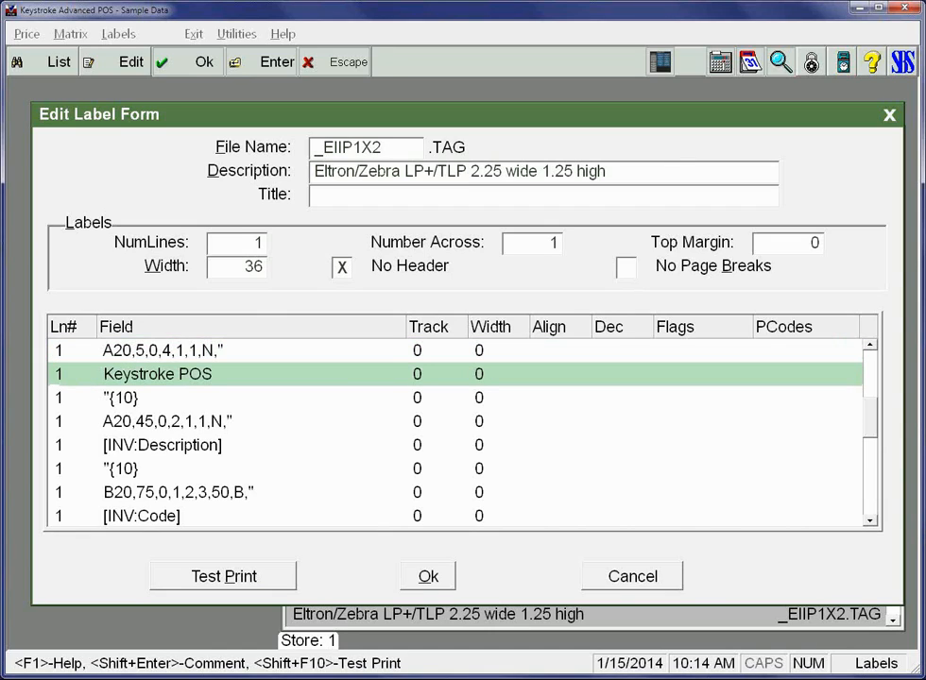
pyautogui.press('Down')
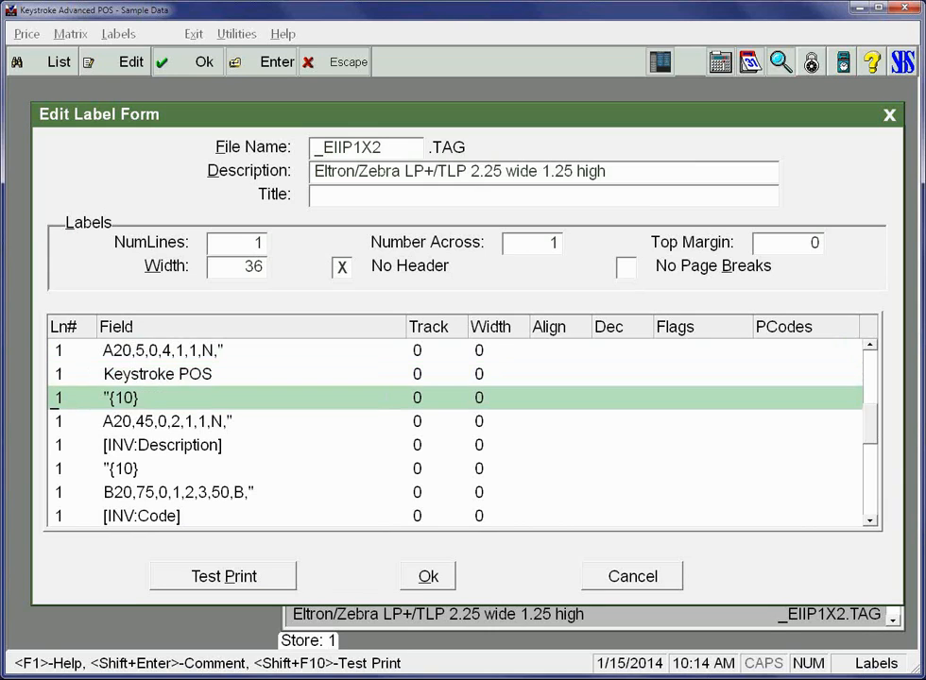
pyautogui.press('Return')
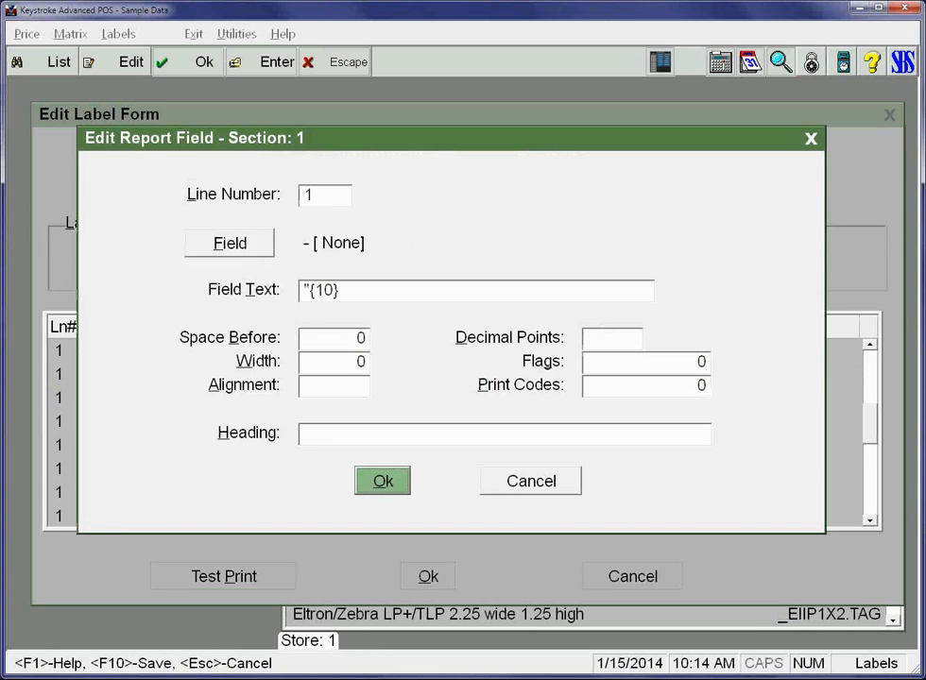
pyautogui.hotkey('shift', 'Tab')
pyautogui.hotkey('shift', 'Tab')
pyautogui.hotkey('shift', 'Tab')
pyautogui.hotkey('shift', 'Tab')
pyautogui.hotkey('shift', 'Tab')
pyautogui.hotkey('shift', 'Tab')
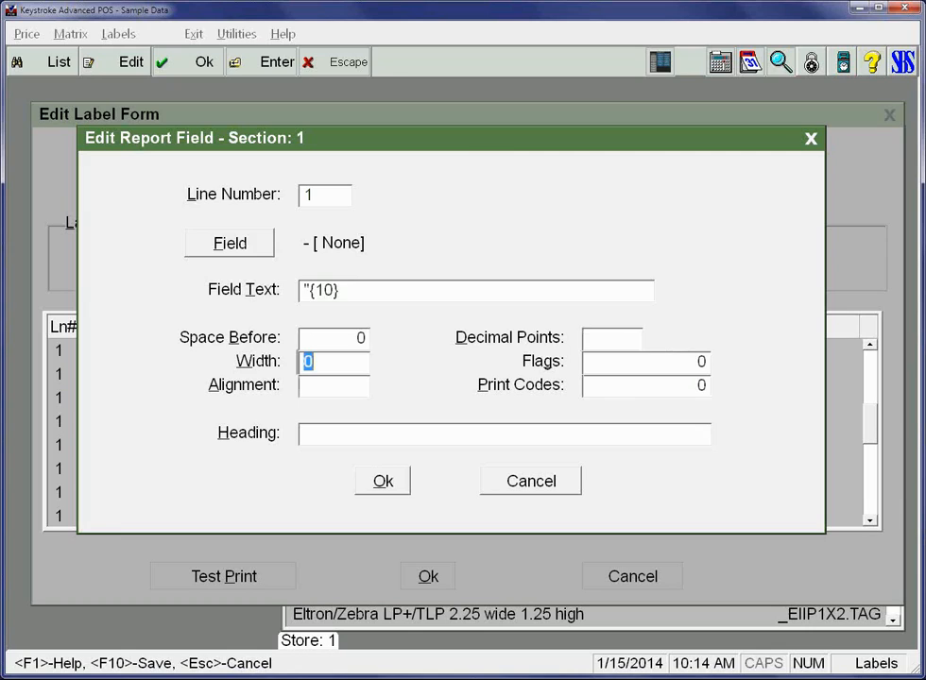
pyautogui.hotkey('shift', 'Tab')
pyautogui.hotkey('shift', 'Tab')
pyautogui.hotkey('shift', 'Tab')
pyautogui.press('Tab')
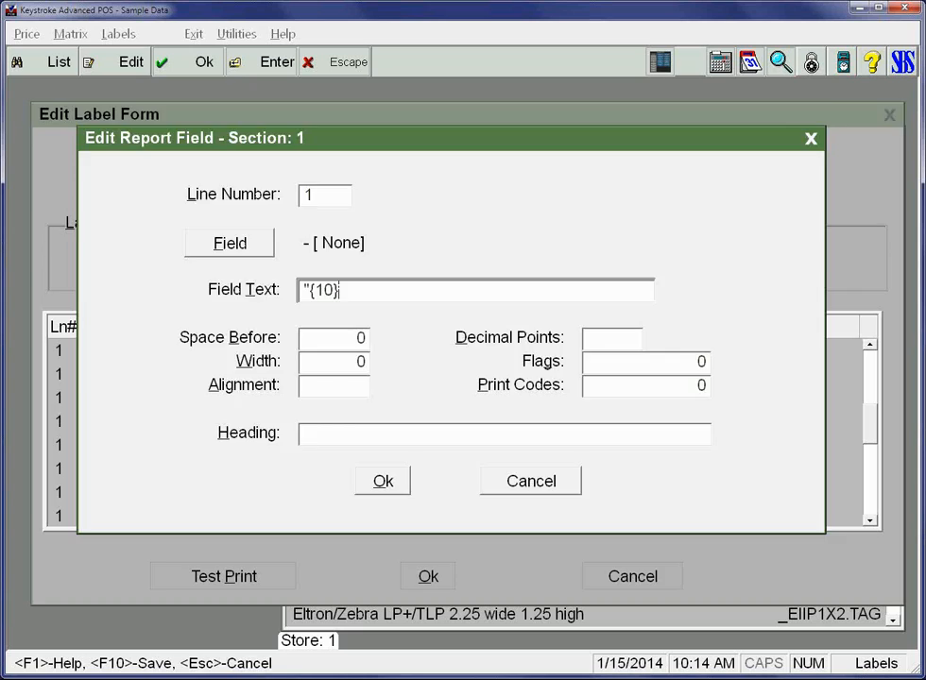
pyautogui.press('Escape')
# Review how the A20,5,0,4,1,1,N," command, the Keystroke POS text and the closing "{10} line work together
pyautogui.press('Up')
pyautogui.press('Up')
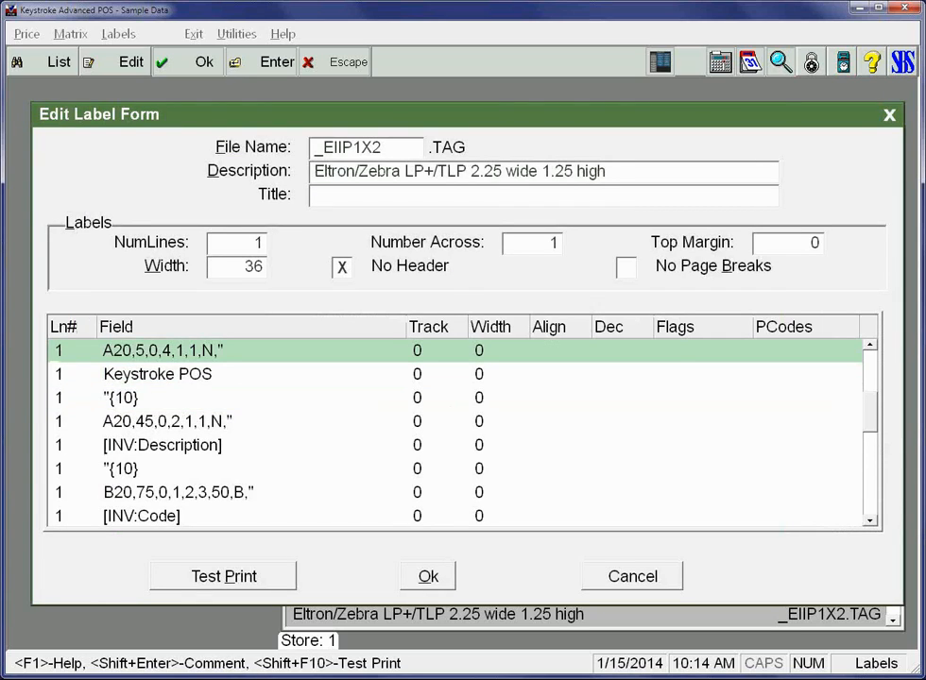
pyautogui.press('Down')
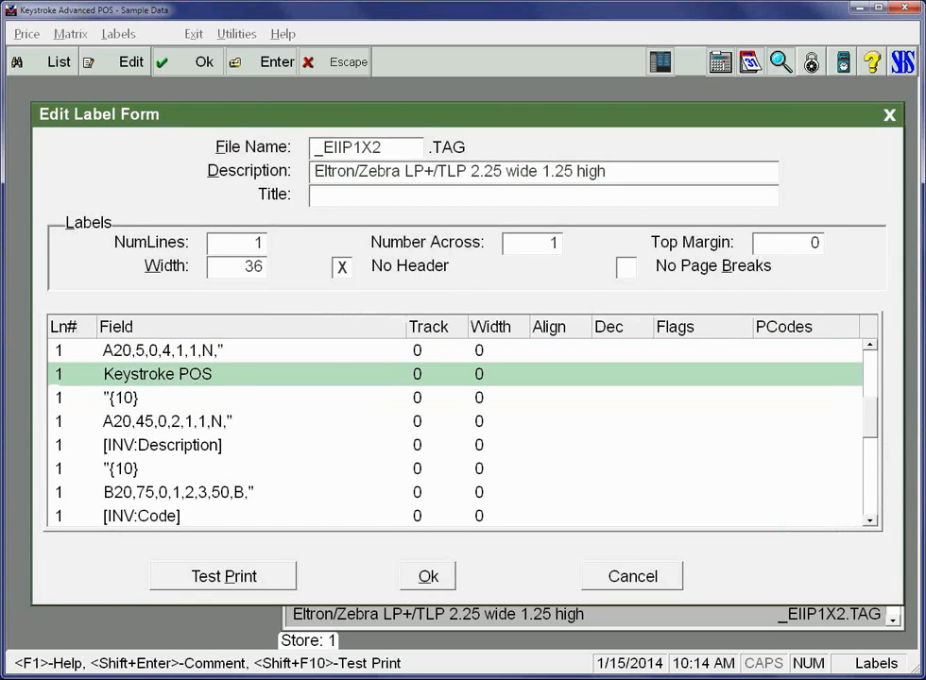
pyautogui.press('Up')
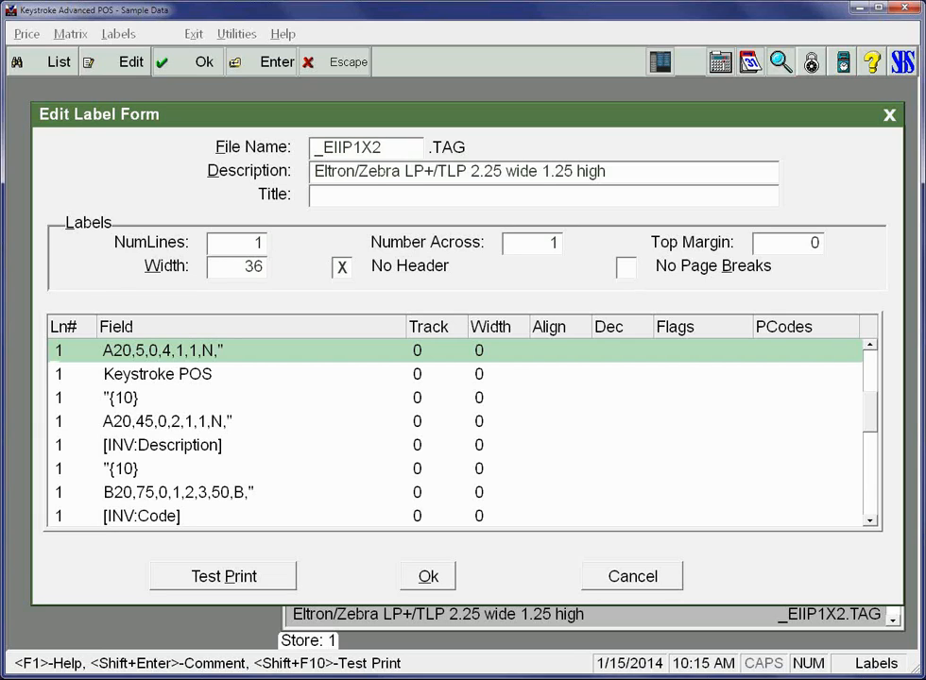
pyautogui.press('Down')
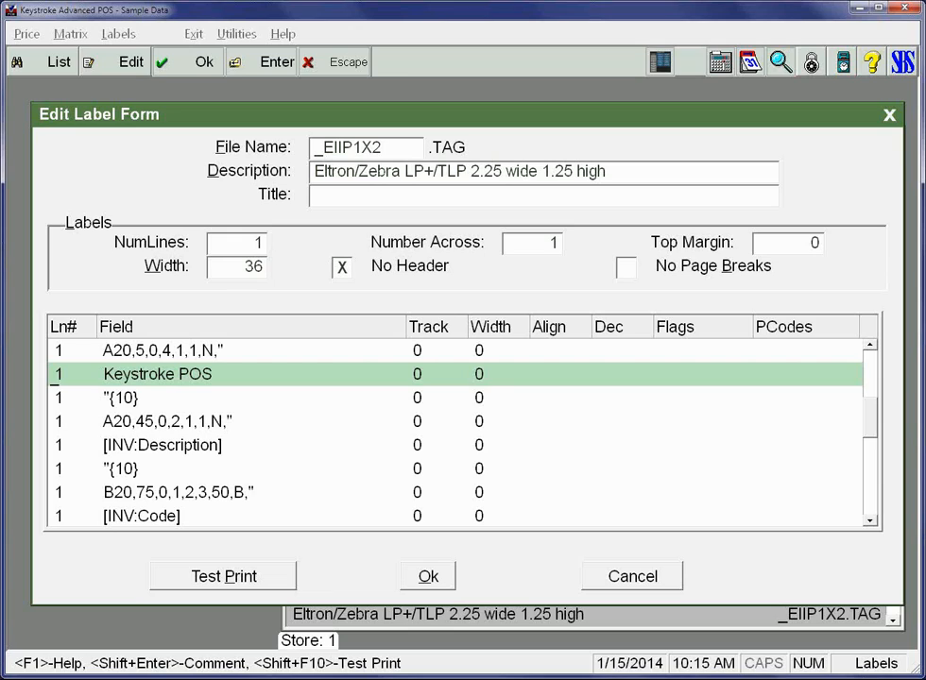
pyautogui.press('Down')
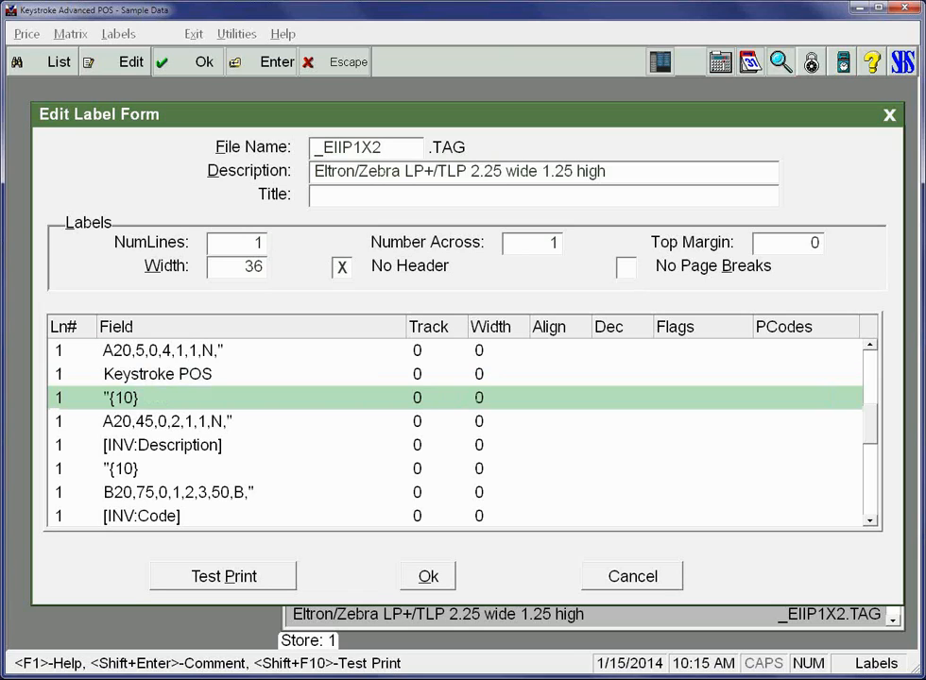
# Review how the A20,45,0,2,1,1,N," command, the [INV:Description] field and the "{10} line that follows it work together
pyautogui.press('Down')
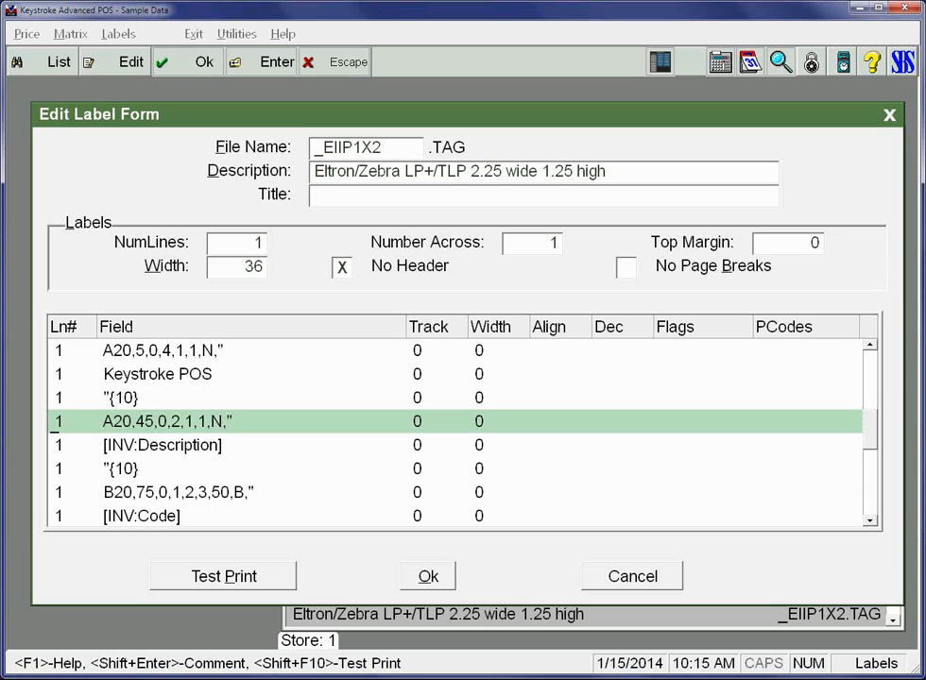
pyautogui.press('Down')
pyautogui.press('Down')
pyautogui.press('Up')
pyautogui.press('Down')
pyautogui.press('Up')
pyautogui.press('Up')
pyautogui.press('Down')
pyautogui.press('Down')
pyautogui.press('Up')
pyautogui.press('Up')
# Open the A20,45,0,2,1,1,N," line, inspect its field text and other settings, and close it without changes
pyautogui.press('Return')
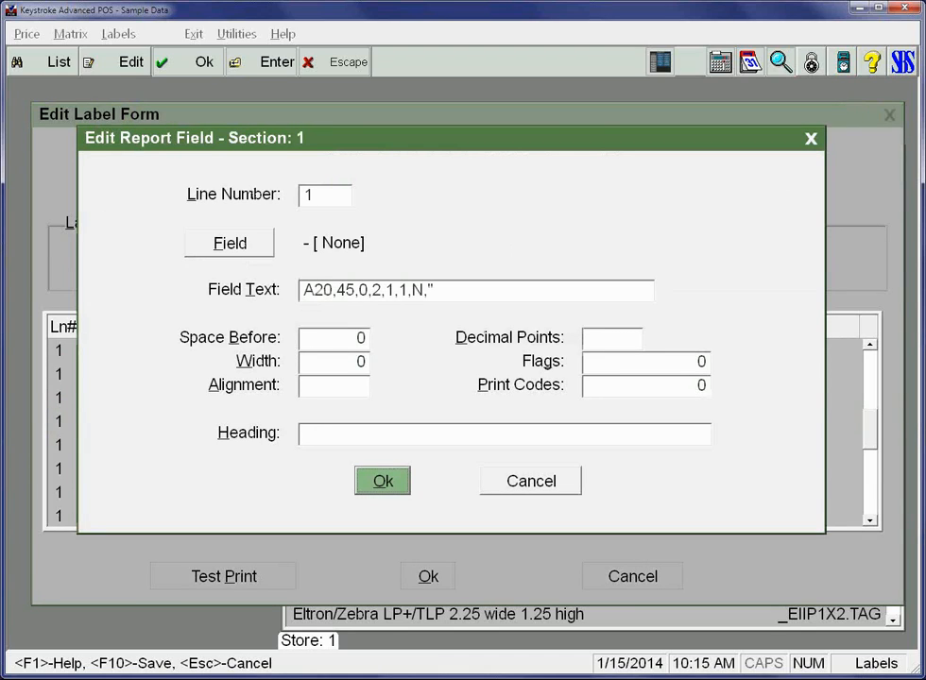
pyautogui.hotkey('shift', 'Tab')
pyautogui.hotkey('shift', 'Tab')
pyautogui.hotkey('shift', 'Tab')
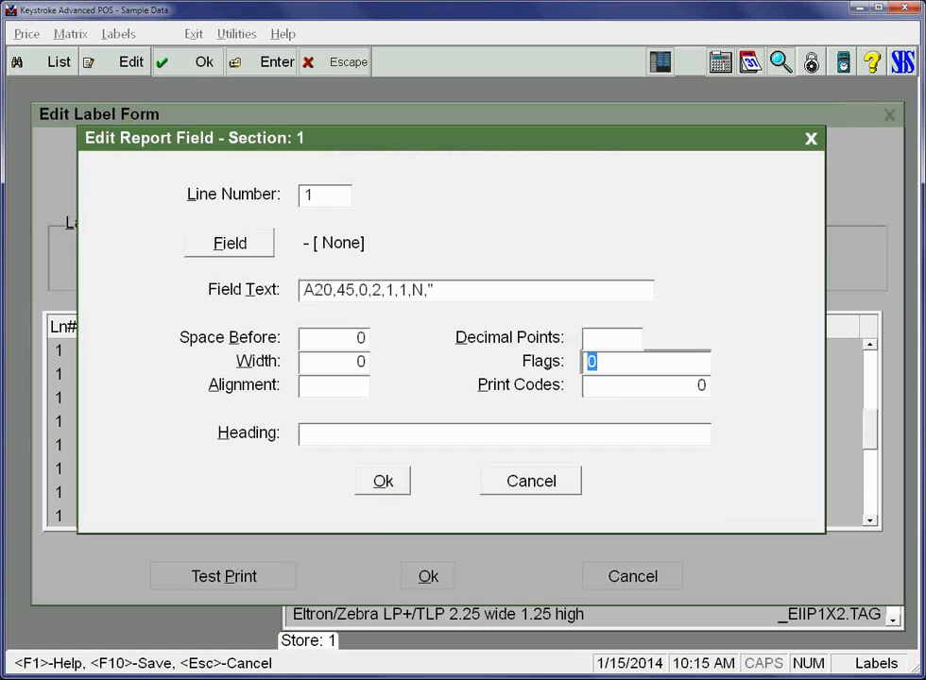
pyautogui.press('Tab')
pyautogui.press('Tab')
pyautogui.press('Tab')
pyautogui.press('Tab')
pyautogui.press('Tab')
pyautogui.press('Tab')
pyautogui.press('Tab')
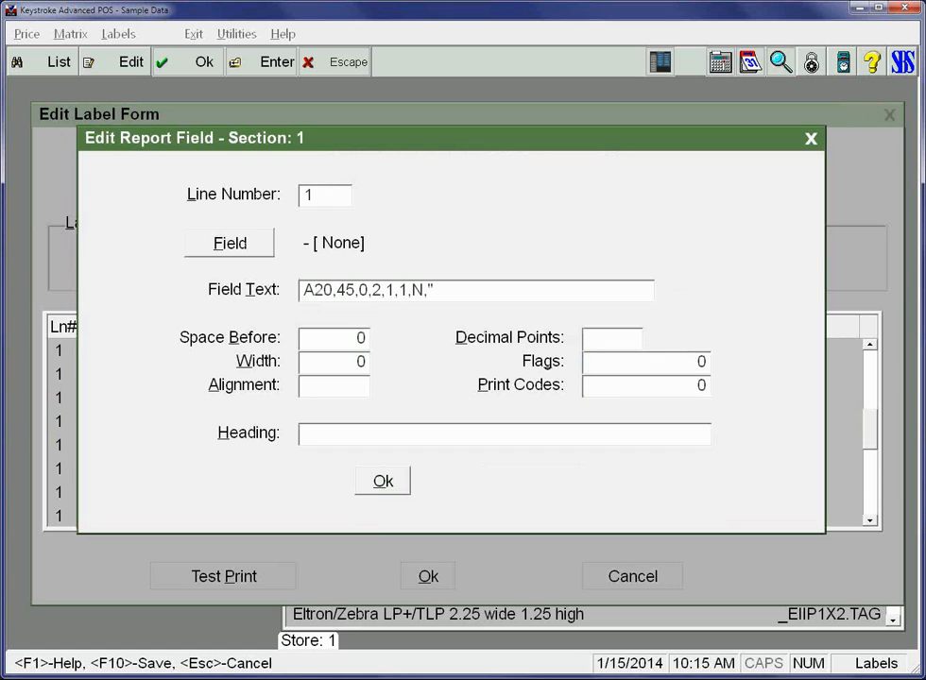
pyautogui.press('Tab')
pyautogui.press('Tab')
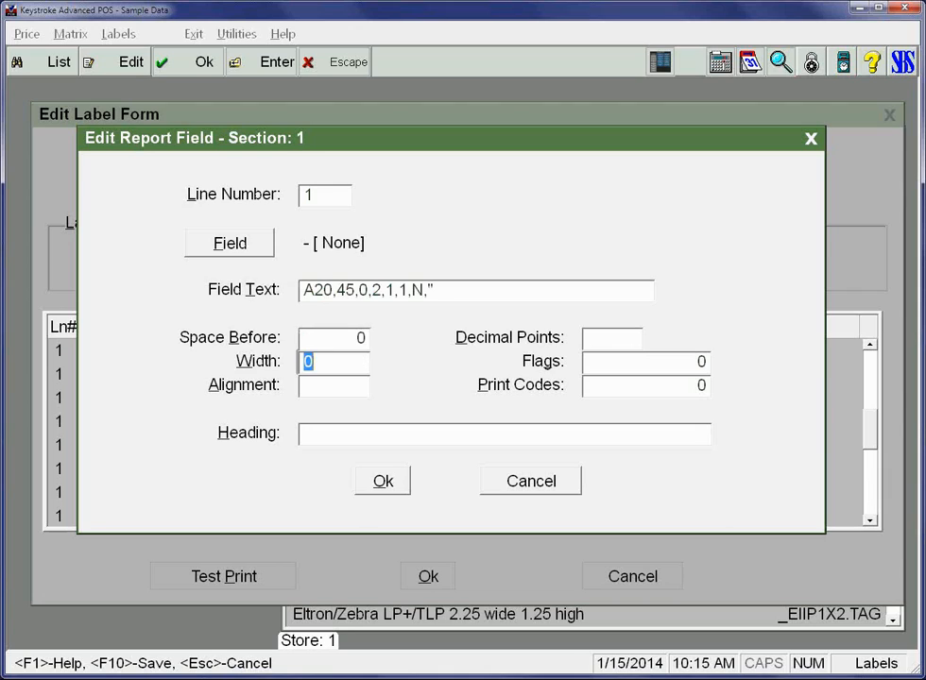
pyautogui.press('Tab')
pyautogui.press('Tab')
pyautogui.press('Tab')
pyautogui.press('Tab')
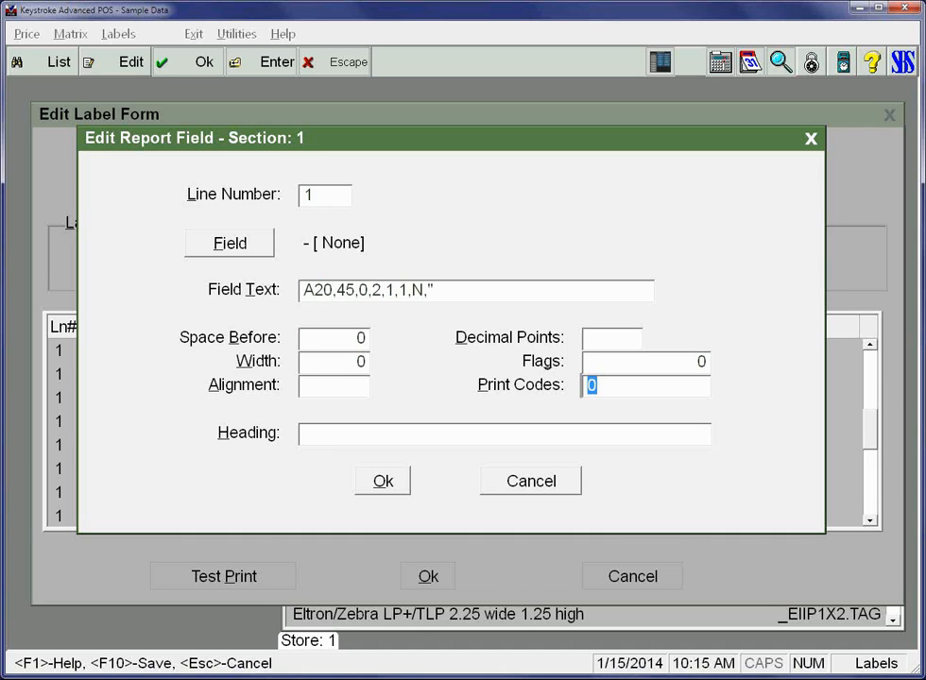
pyautogui.hotkey('shift', 'Tab')
pyautogui.hotkey('shift', 'Tab')
pyautogui.hotkey('shift', 'Tab')
pyautogui.hotkey('shift', 'Tab')
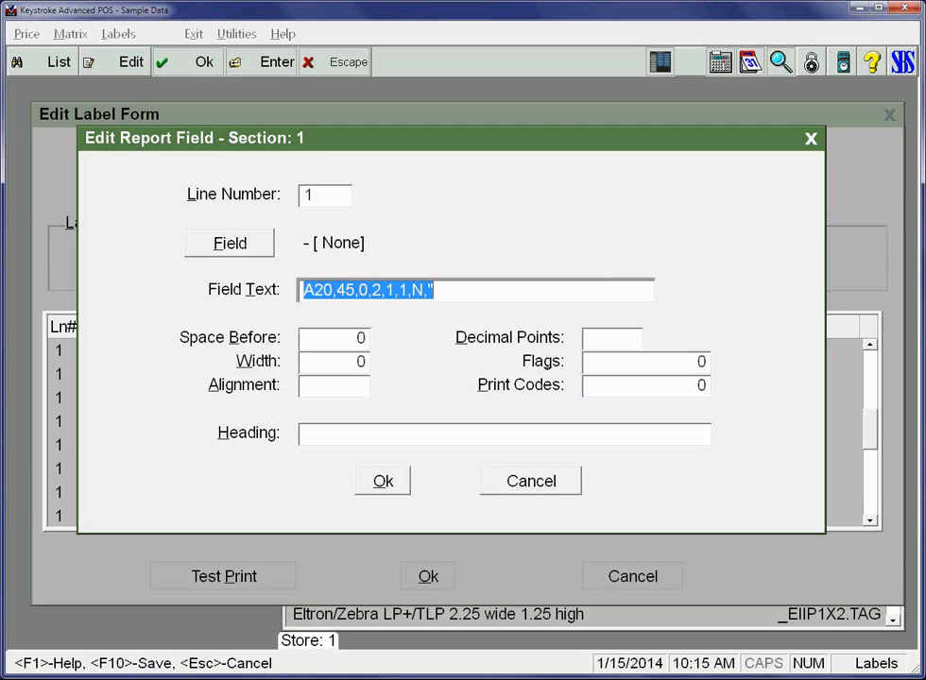
pyautogui.press('Return')
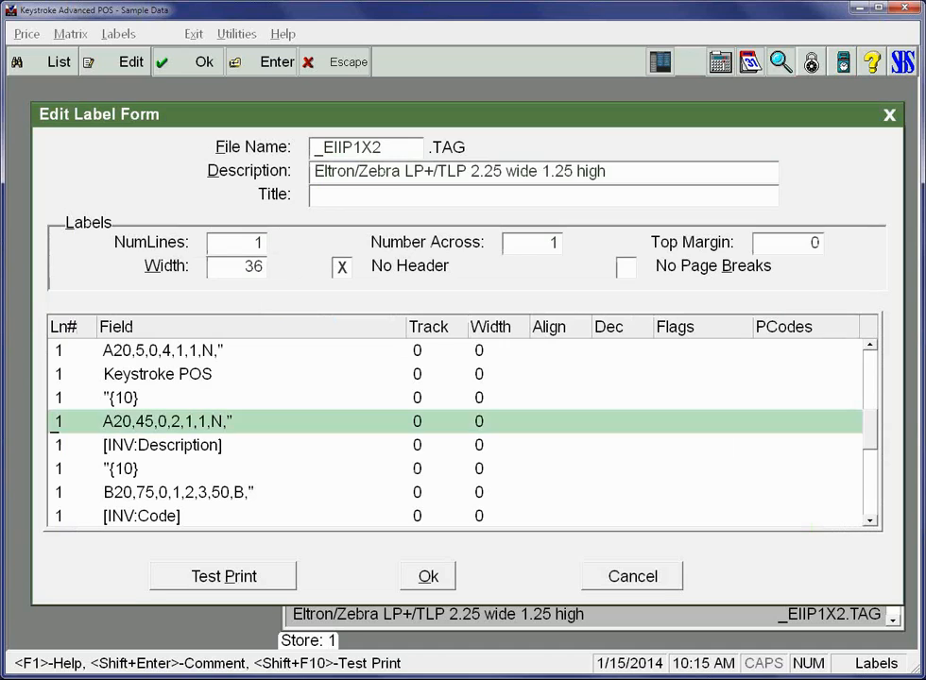
# Compare the fixed Keystroke POS text line with the [INV:Description] inventory field line in the form's field list
pyautogui.press('Down')
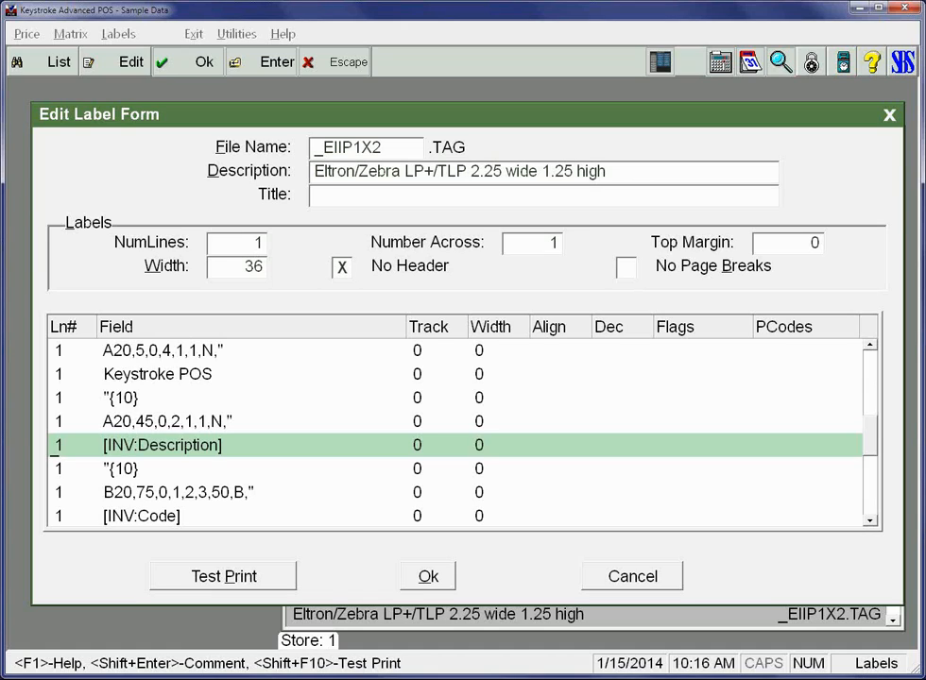
pyautogui.press('Up')
pyautogui.press('Up')
pyautogui.press('Up')
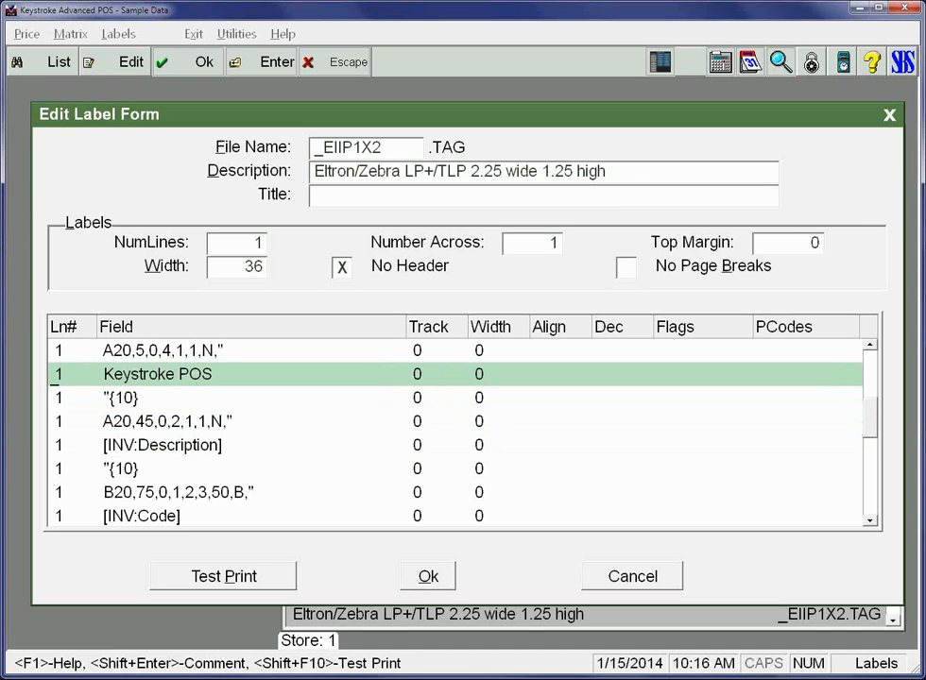
pyautogui.press('Down')
pyautogui.press('Down')
pyautogui.press('Down')
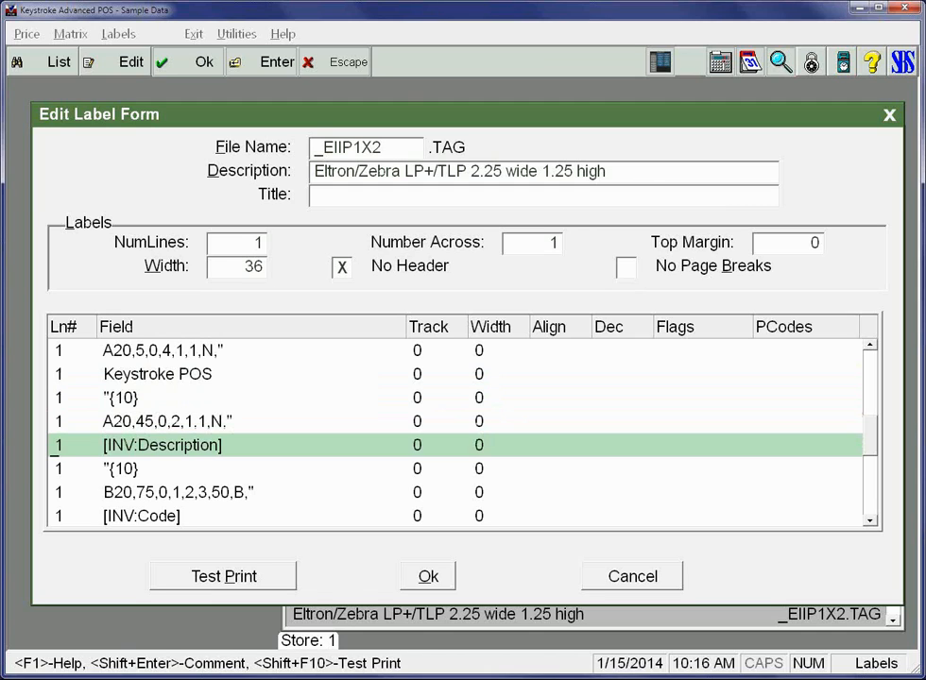
# Open the [INV:Description] line, view how Description is chosen from the Inventory field list, and cancel without changes
pyautogui.press('Return')
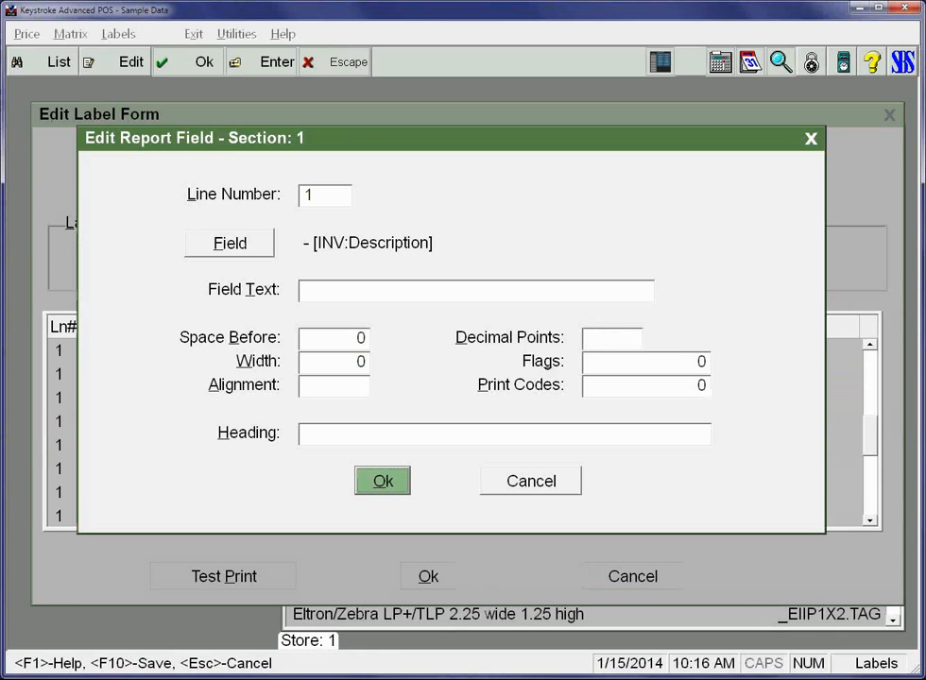
pyautogui.press('Tab')
pyautogui.press('Tab')
pyautogui.press('Tab')
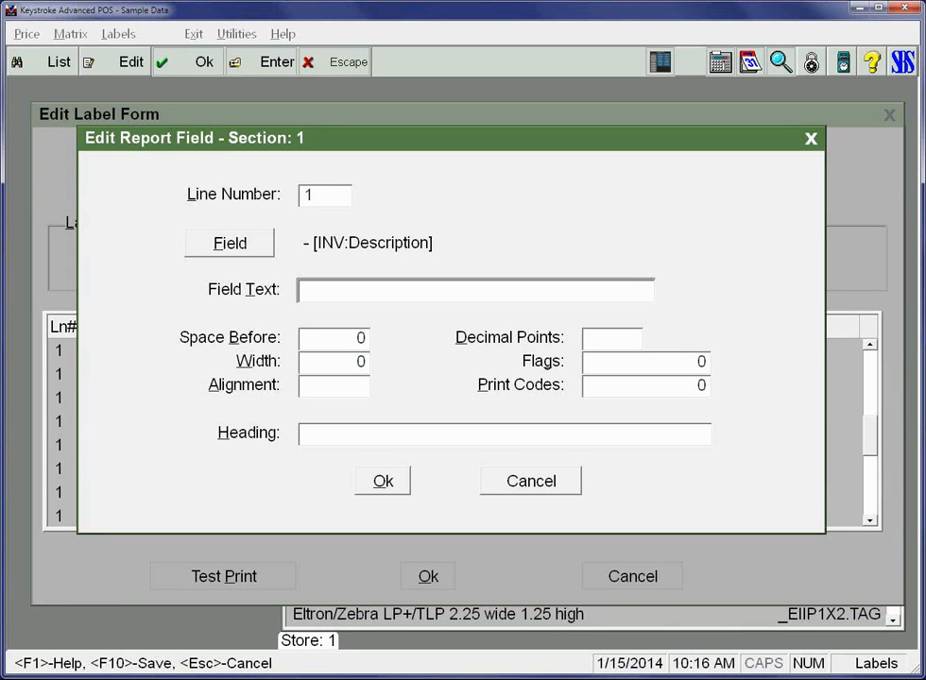
pyautogui.hotkey('shift', 'Tab')
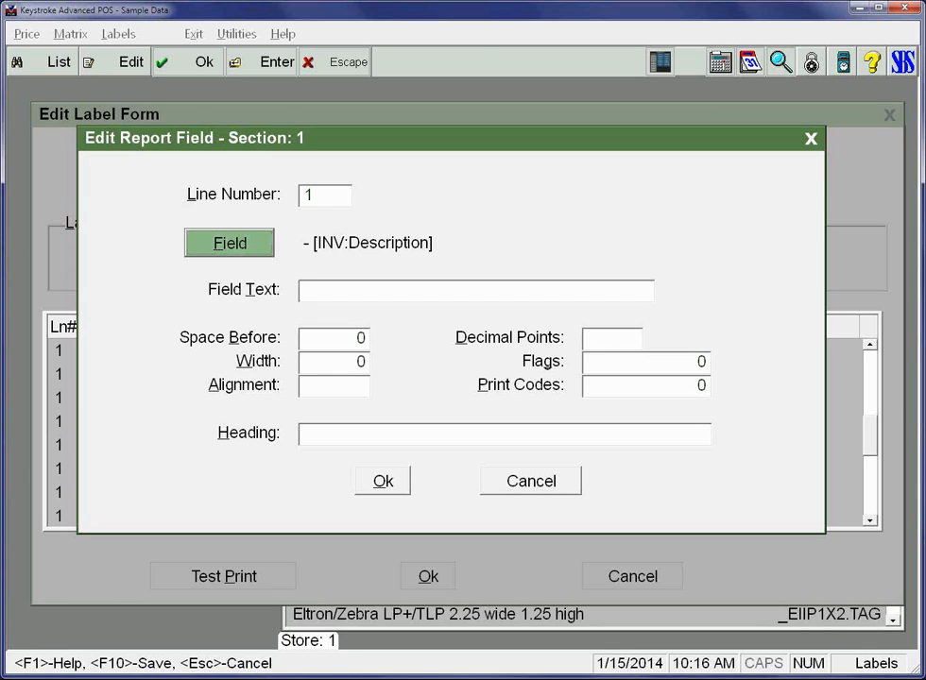
pyautogui.press('Return')
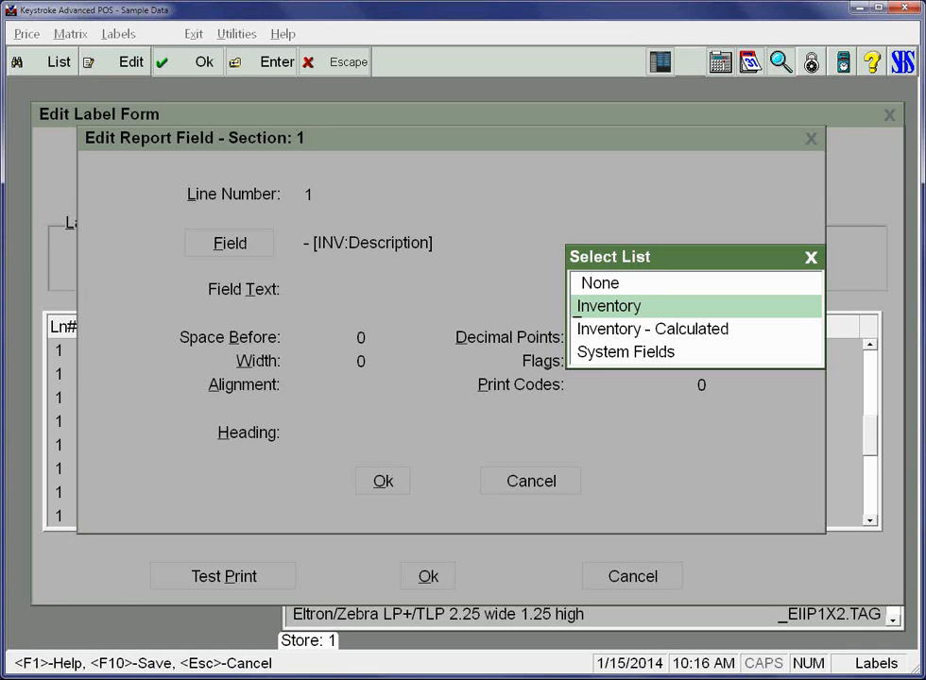
pyautogui.press('Return')
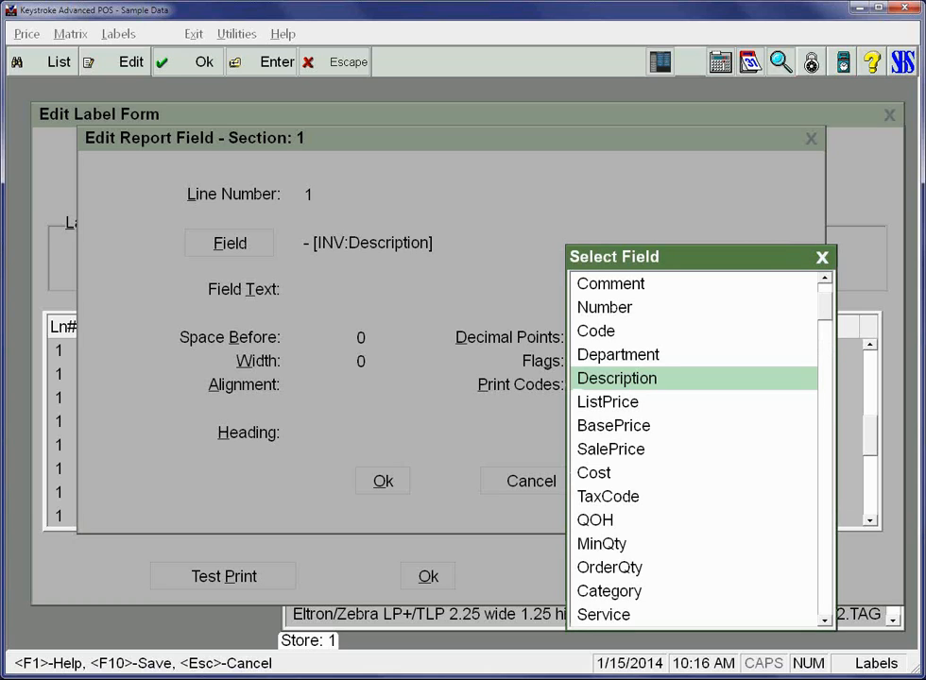
pyautogui.press('Return')
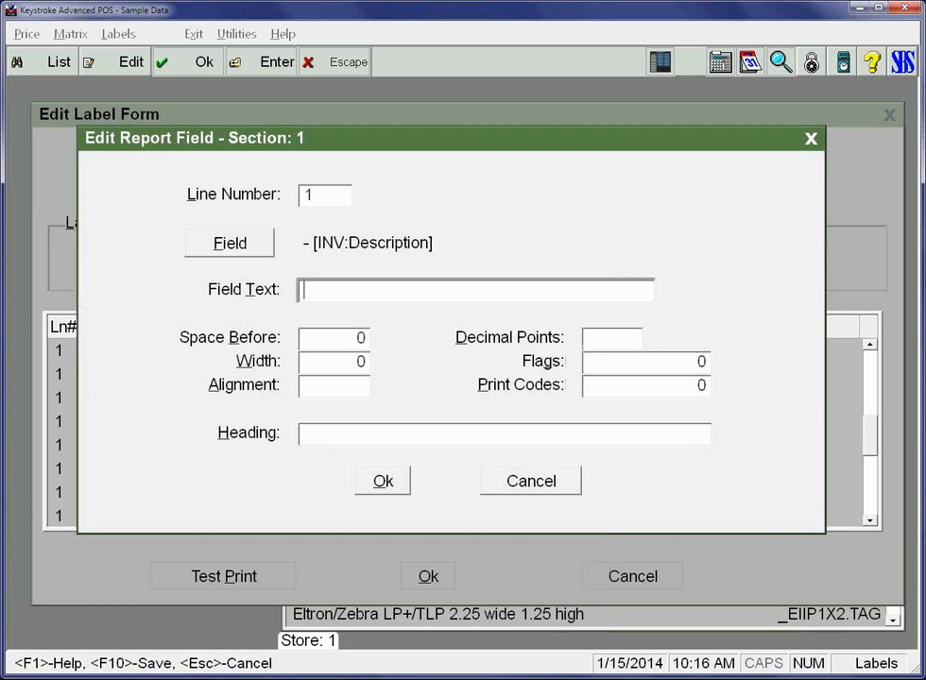
pyautogui.press('Escape')
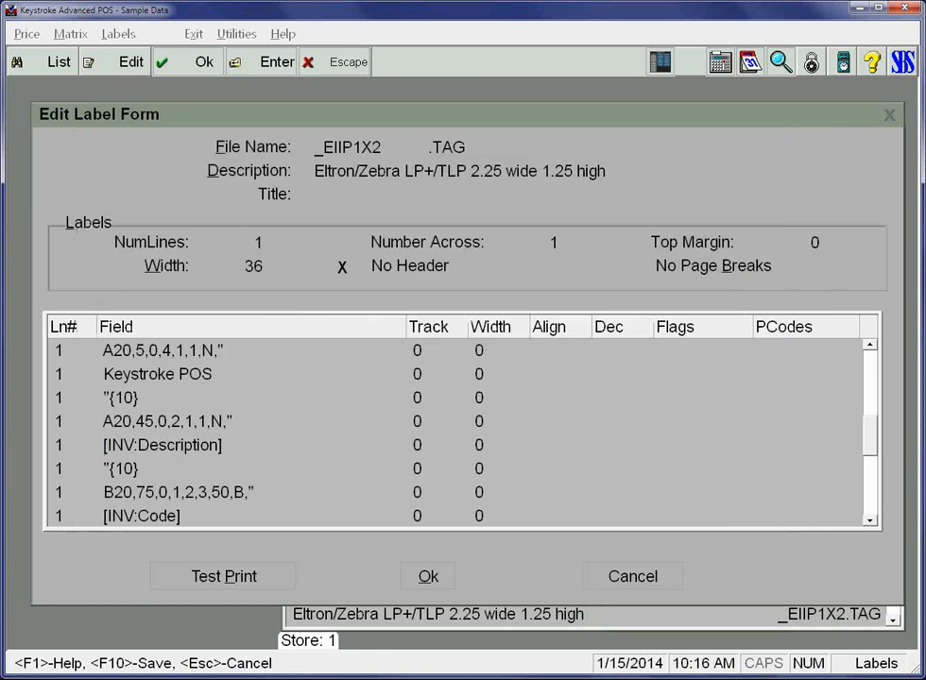
# Review the lines that print the description, from the A20,45,0,2,1,1,N," command to its closing "{10} line
pyautogui.press('Up')
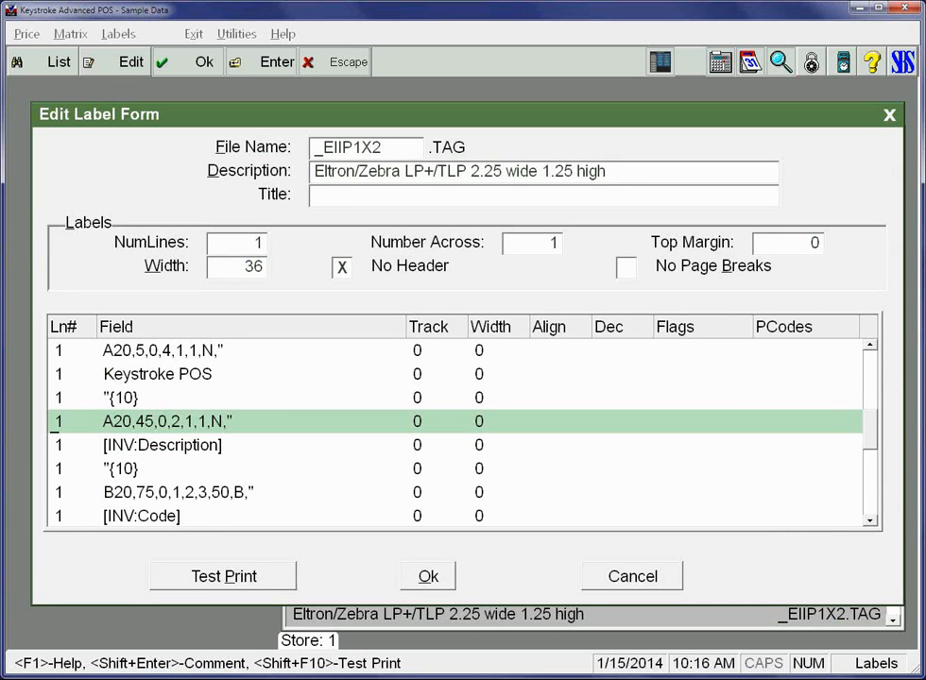
pyautogui.press('Down')
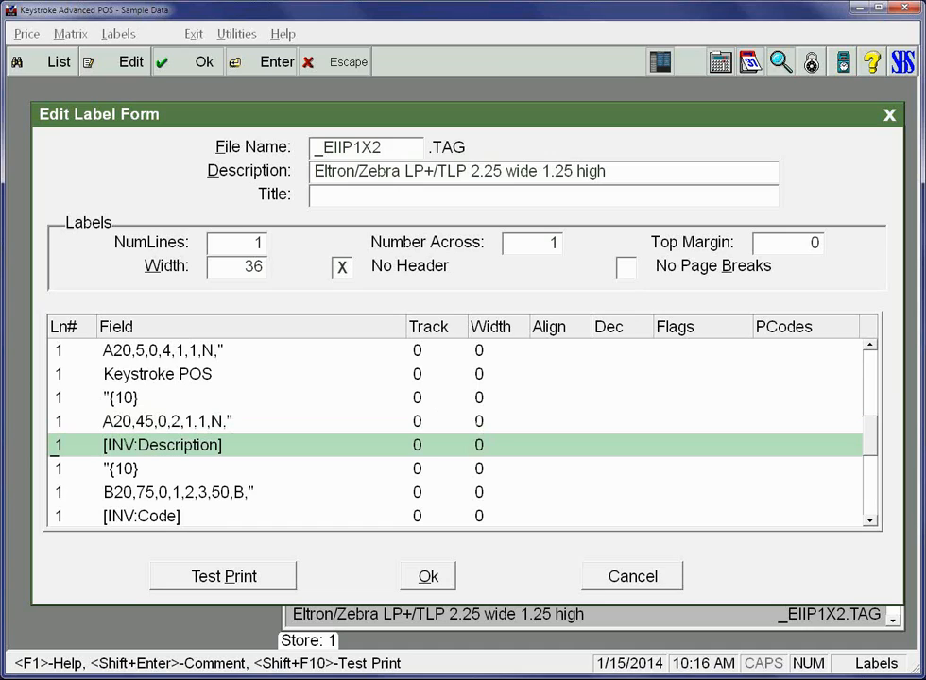
pyautogui.press('Down')
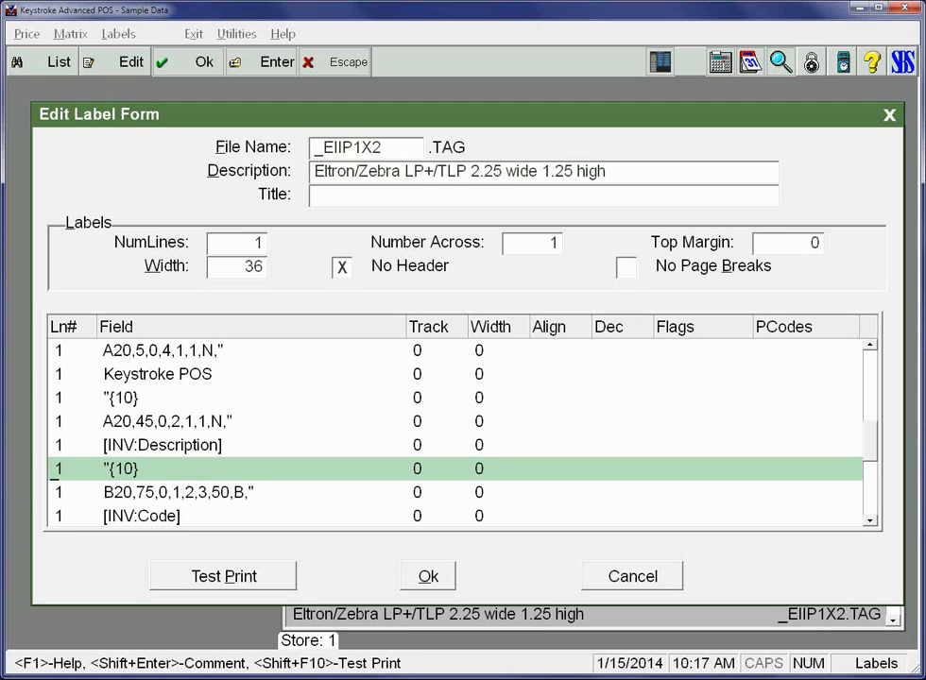
pyautogui.press('Up')
pyautogui.press('Up')
pyautogui.press('Up')
pyautogui.press('Down')
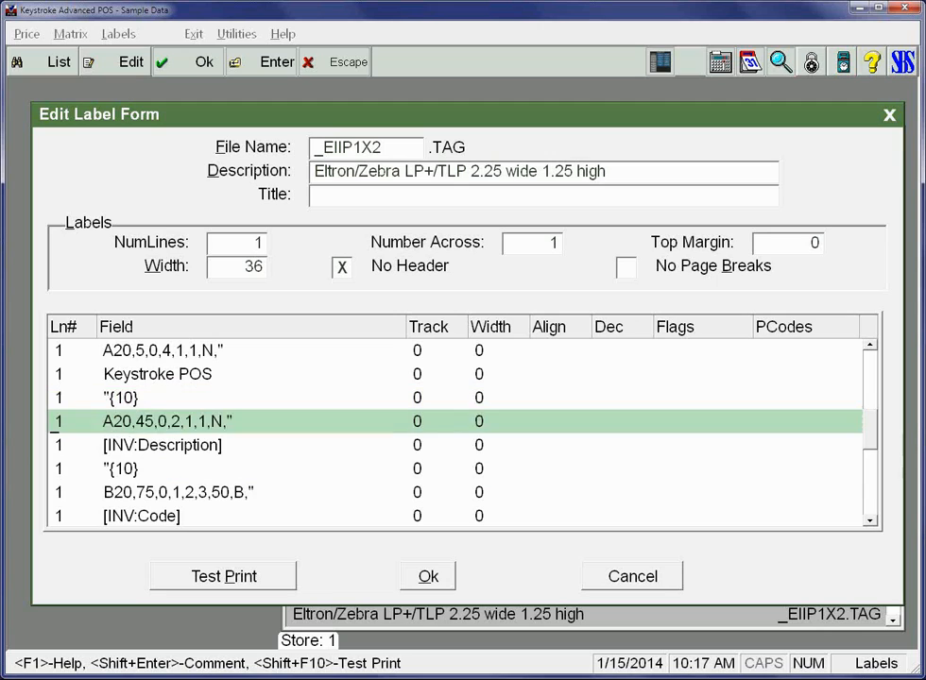
pyautogui.press('Down')
pyautogui.press('Down')
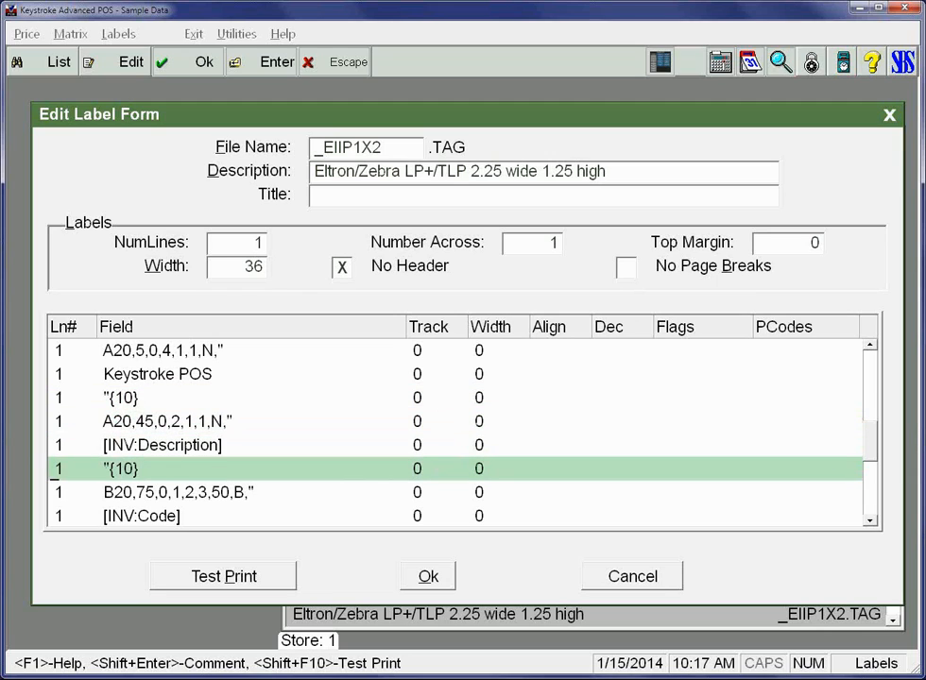
# Inspect the field text of the B20,75,0,1,2,3,50,B," barcode line and close it without changes
pyautogui.press('Down')
pyautogui.press('Down')
pyautogui.press('Down')
pyautogui.press('Down')
pyautogui.press('Up')
pyautogui.press('Up')
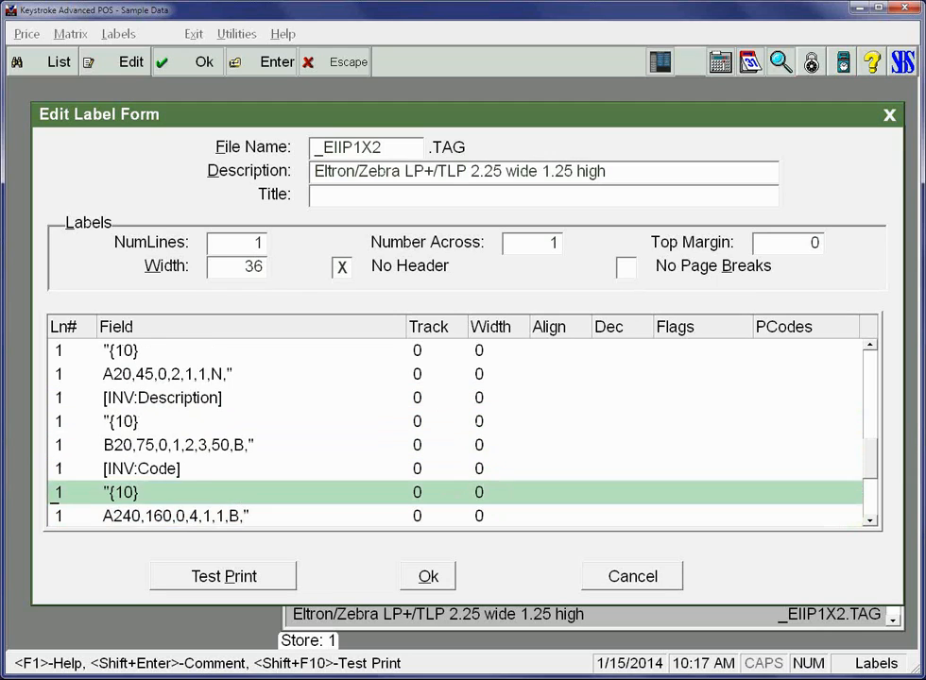
pyautogui.press('Up')
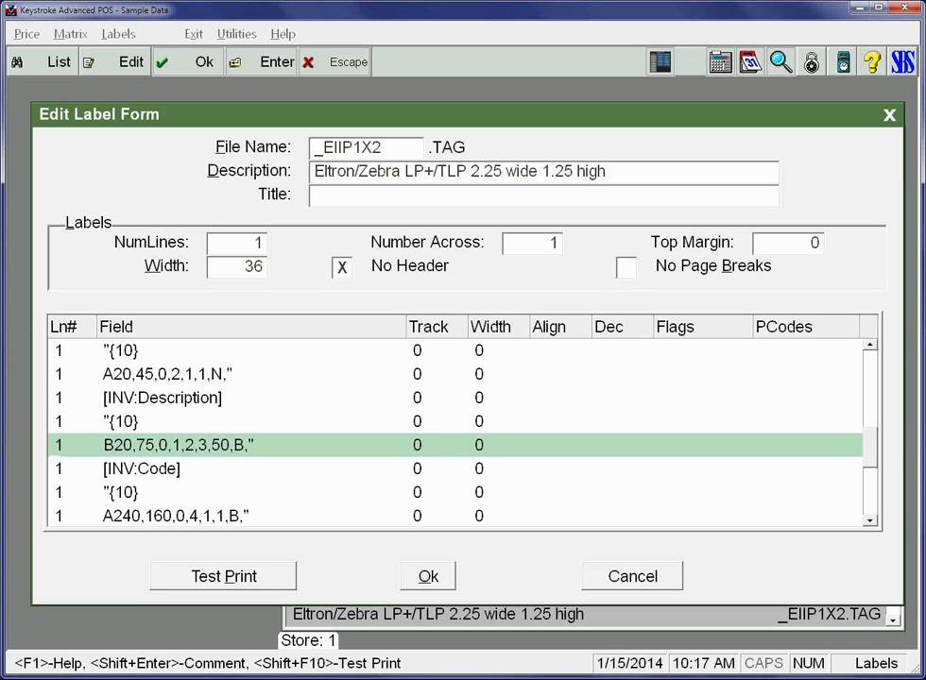
pyautogui.press('Return')
pyautogui.hotkey('shift', 'Tab')
pyautogui.hotkey('shift', 'Tab')
pyautogui.hotkey('shift', 'Tab')
pyautogui.hotkey('shift', 'Tab')
pyautogui.hotkey('shift', 'Tab')
pyautogui.hotkey('shift', 'Tab')
pyautogui.hotkey('shift', 'Tab')
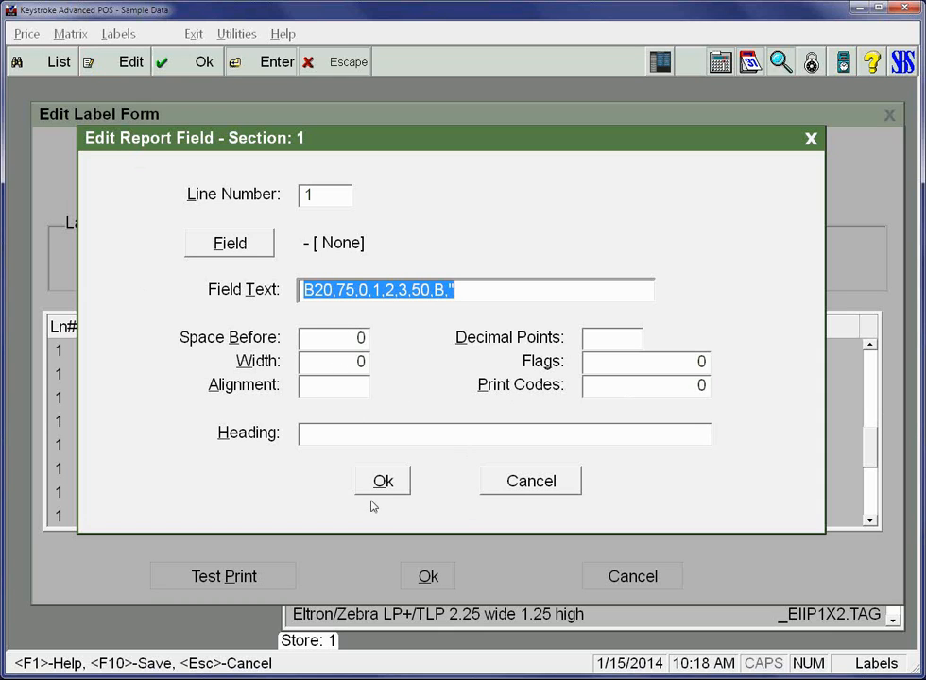
pyautogui.click(397, 484)
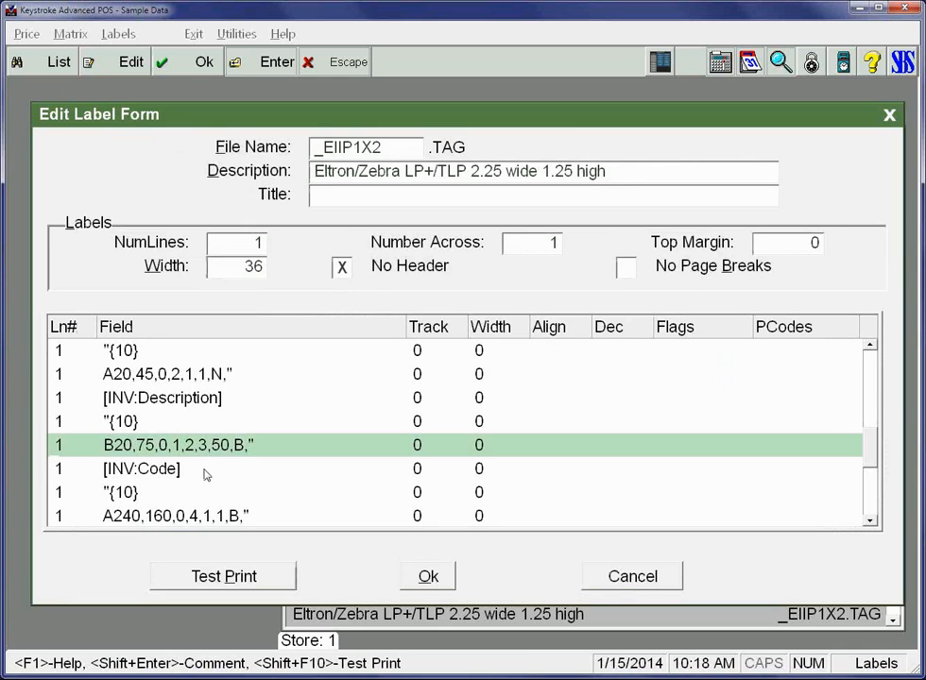
pyautogui.doubleClick(229, 454)
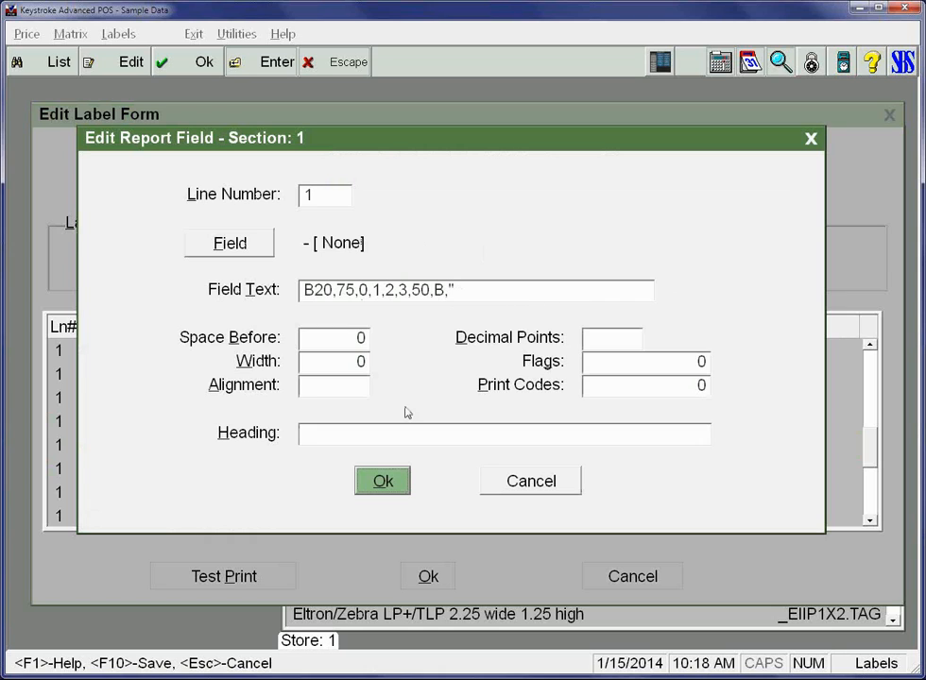
pyautogui.click(371, 485)
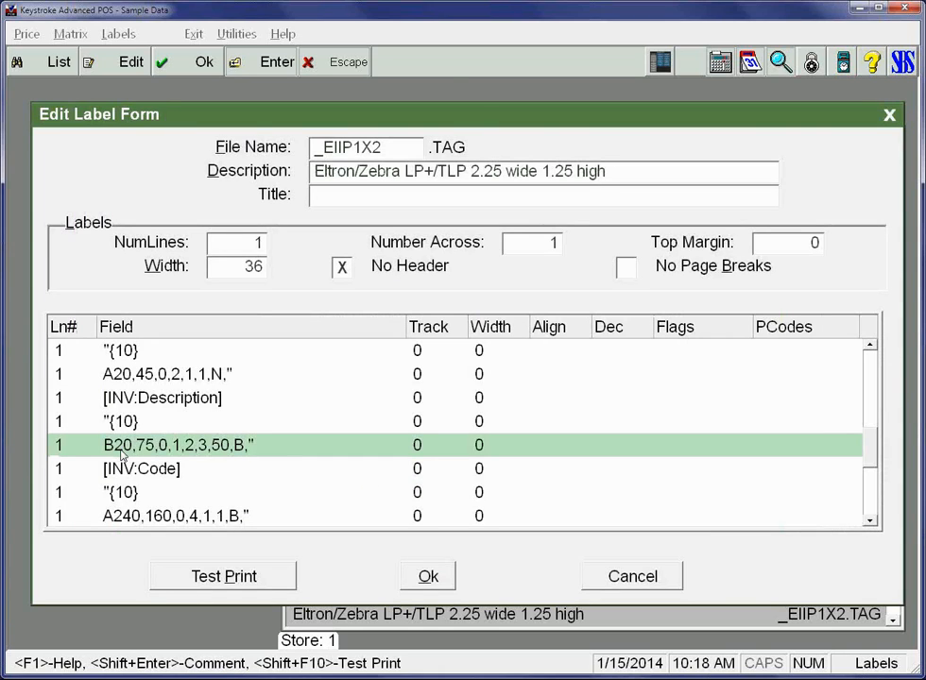
# Open the [INV:Code] line, view how Code is chosen from the Inventory field list, and cancel without changes
pyautogui.doubleClick(181, 469)
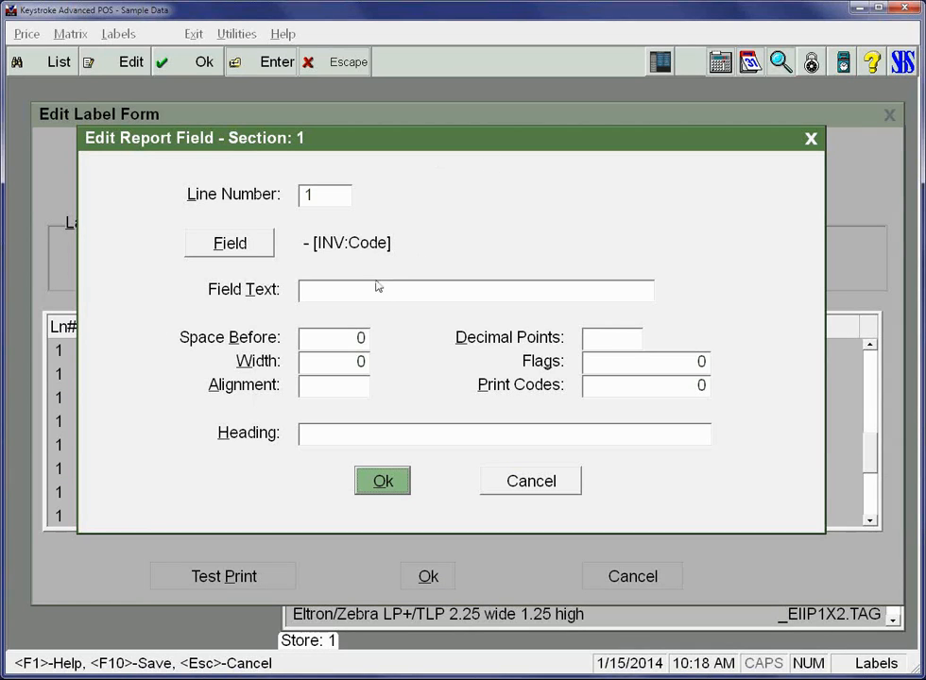
pyautogui.click(266, 242)
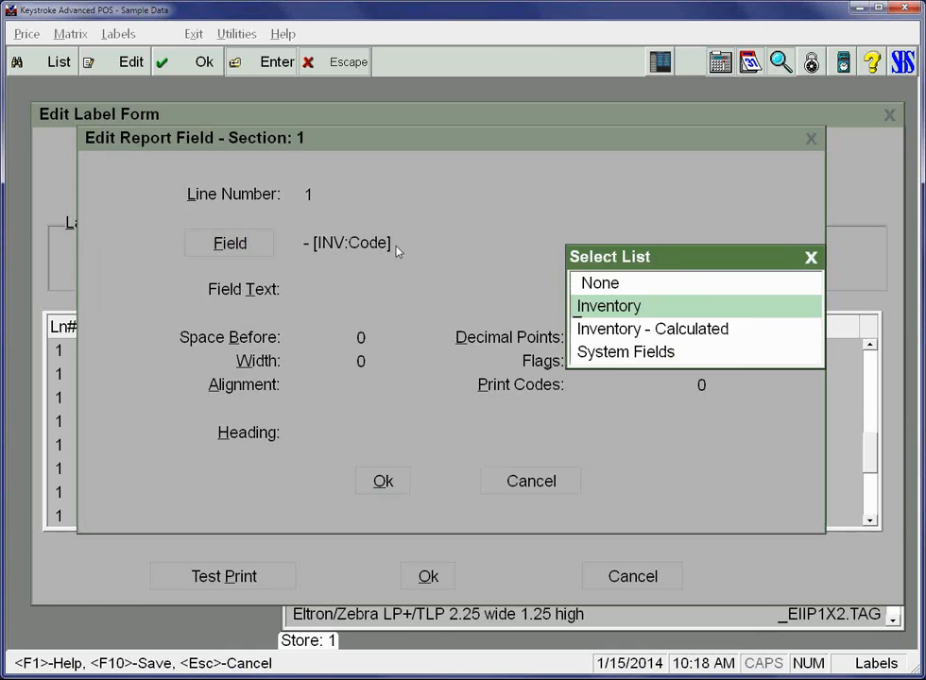
pyautogui.click(721, 311)
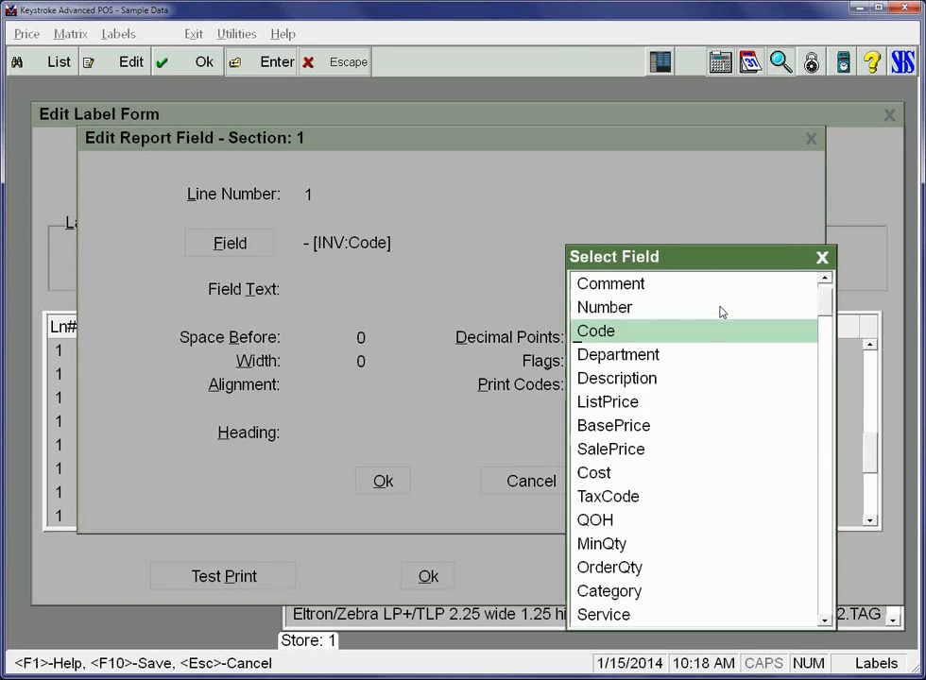
pyautogui.click(589, 338)
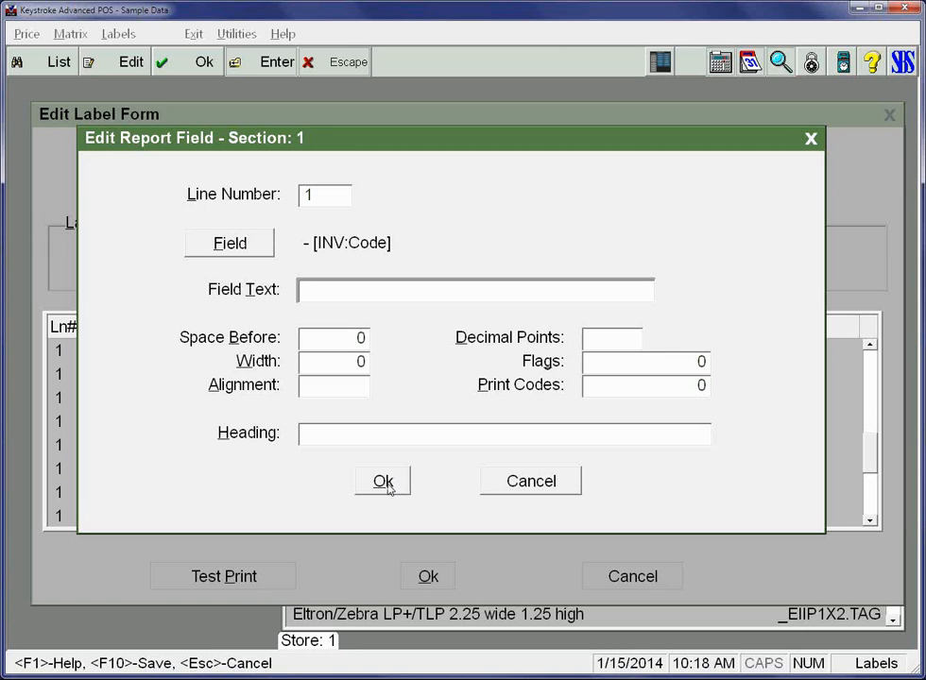
pyautogui.click(530, 496)
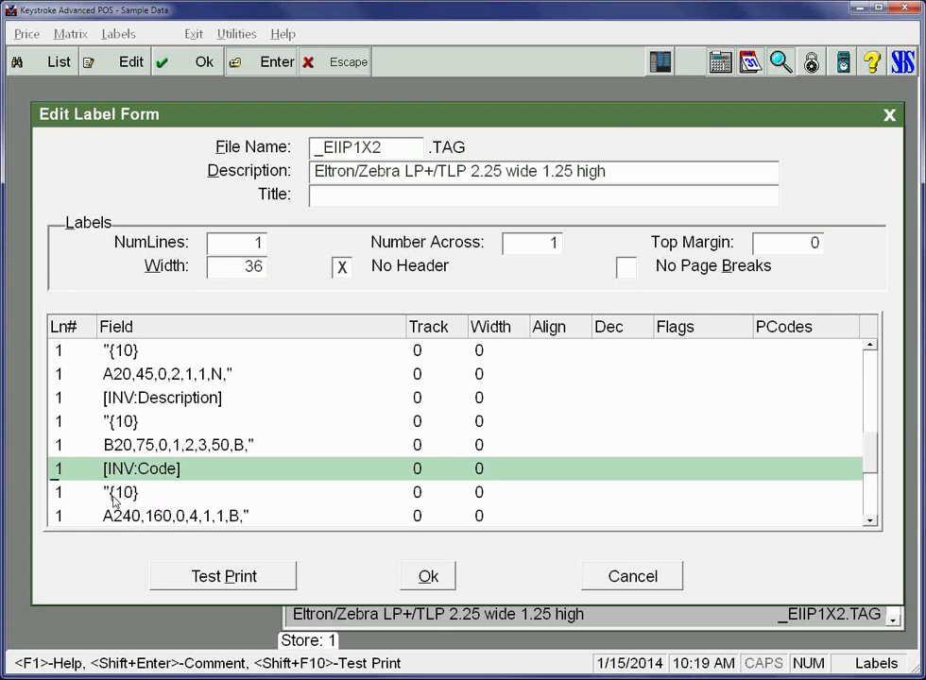
# Look over the remaining lines of the form, from the "{10} after [INV:Code] down to the Variables section
pyautogui.press('Down')
pyautogui.press('Down')
pyautogui.press('Down')
pyautogui.press('Down')
pyautogui.press('Down')
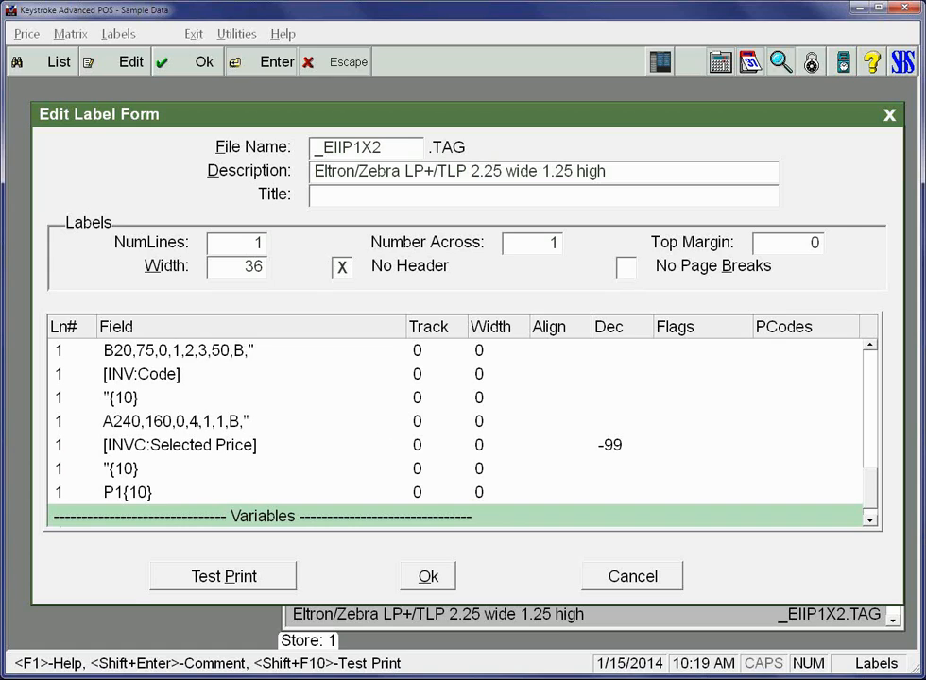
# Finish viewing the form's Variables section, close it without saving, and select the Eltron/Zebra LP+/TLP 2.25 wide 1.25 high form for the price tags
pyautogui.press('Down')
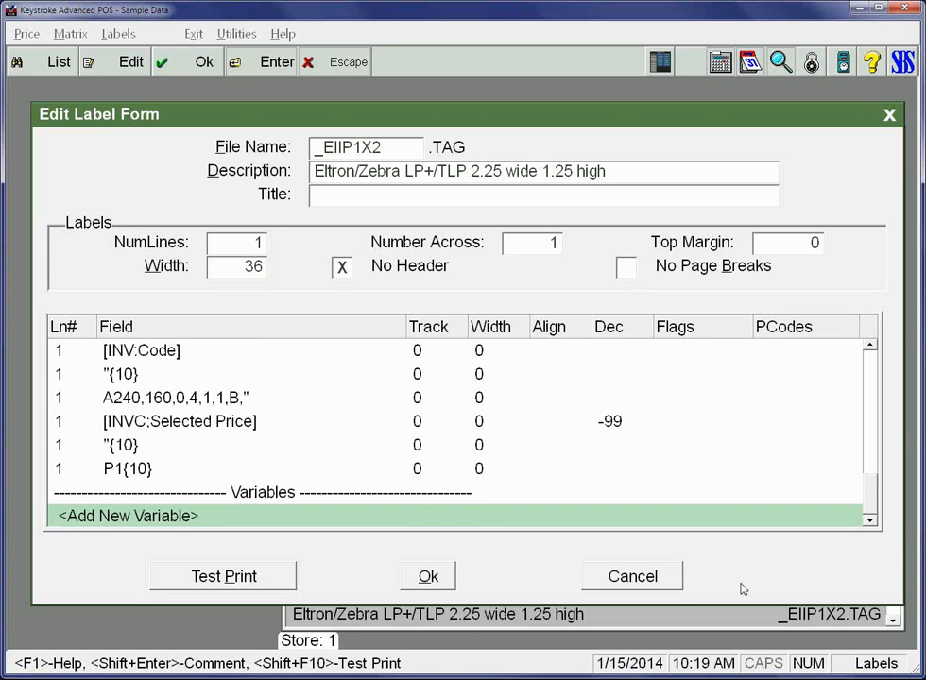
pyautogui.click(630, 574)
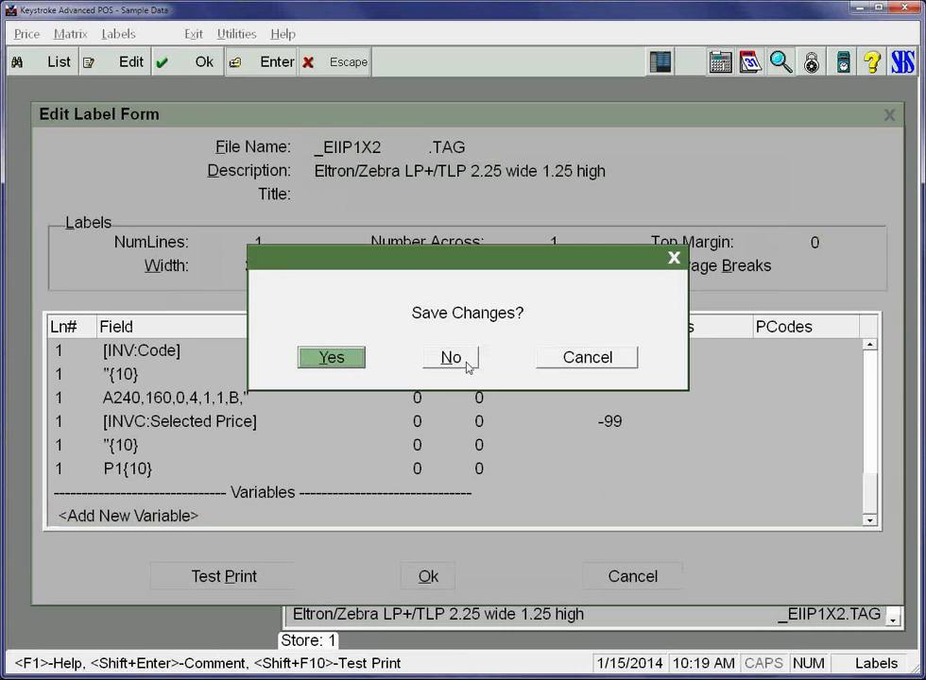
pyautogui.click(451, 358)
pyautogui.click(451, 358)
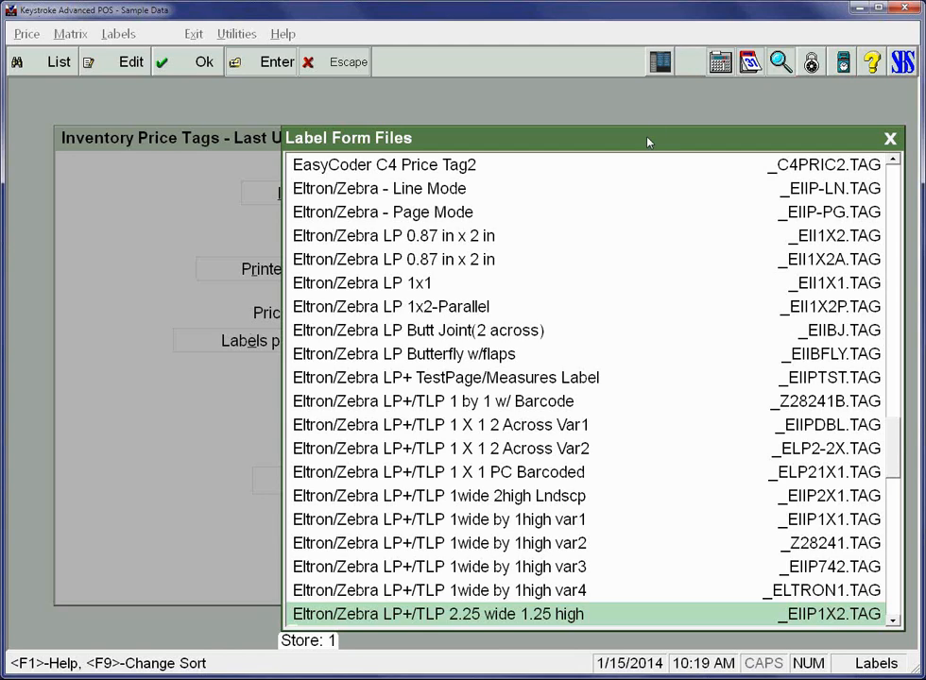
pyautogui.press('Return')
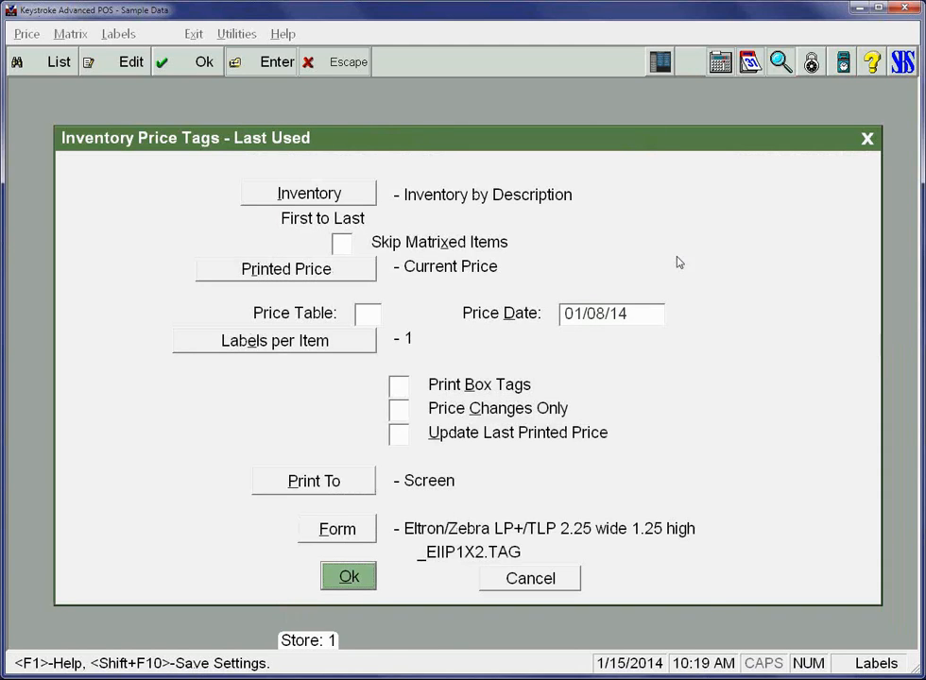
# Set the price tags to print to the file EXPORT.TXT with no delimiter
pyautogui.click(313, 479)
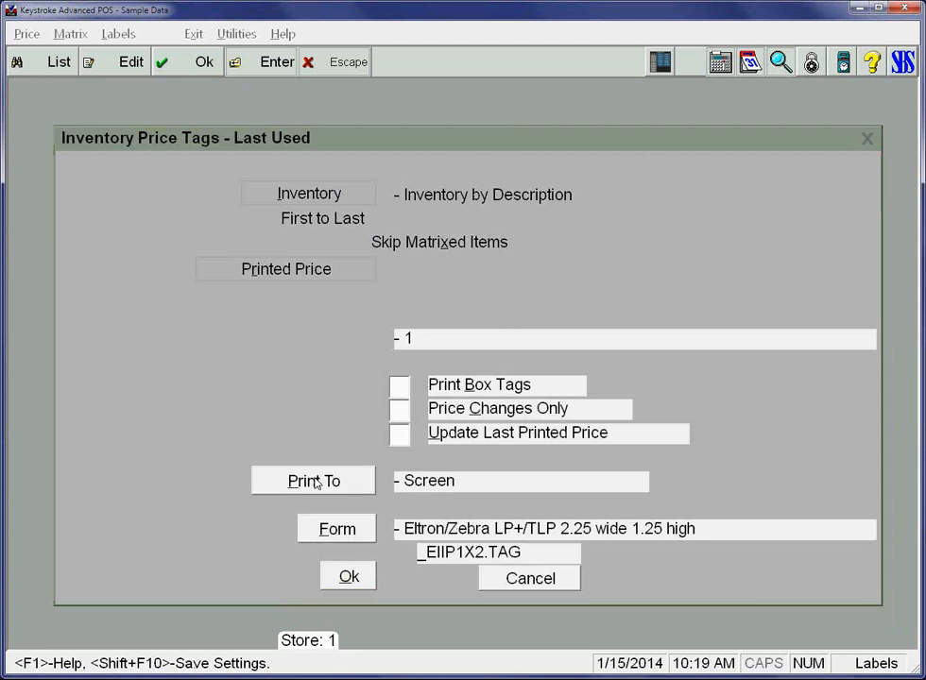
pyautogui.click(451, 520)
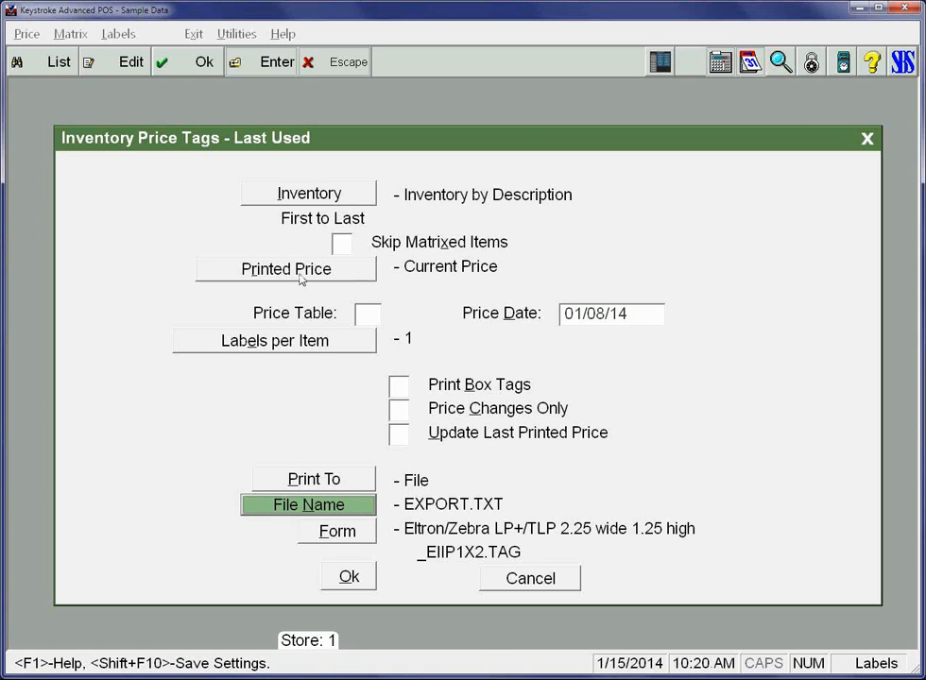
pyautogui.click(306, 505)
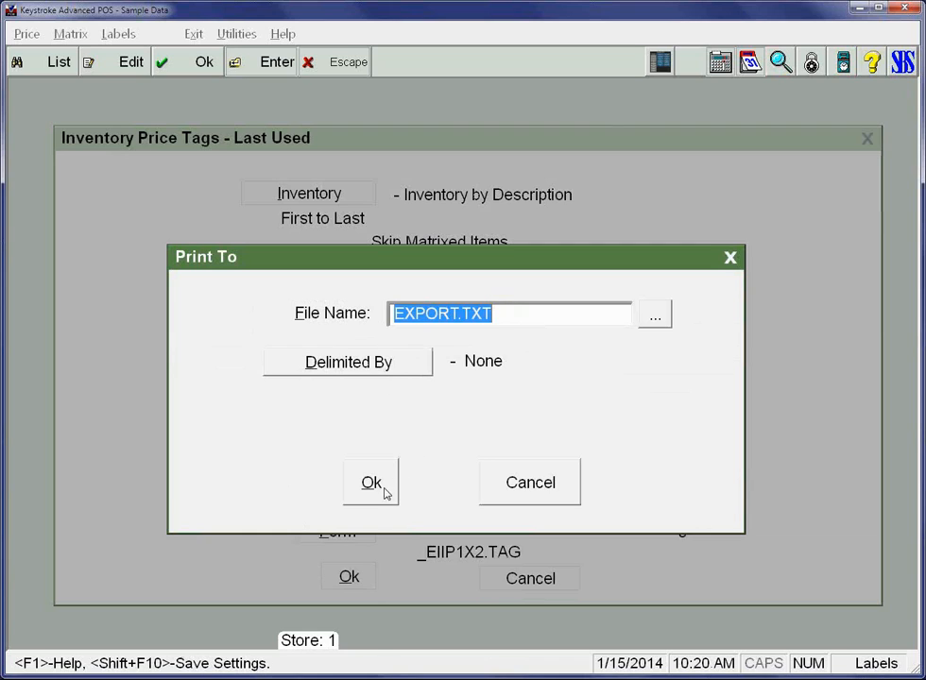
pyautogui.click(384, 485)
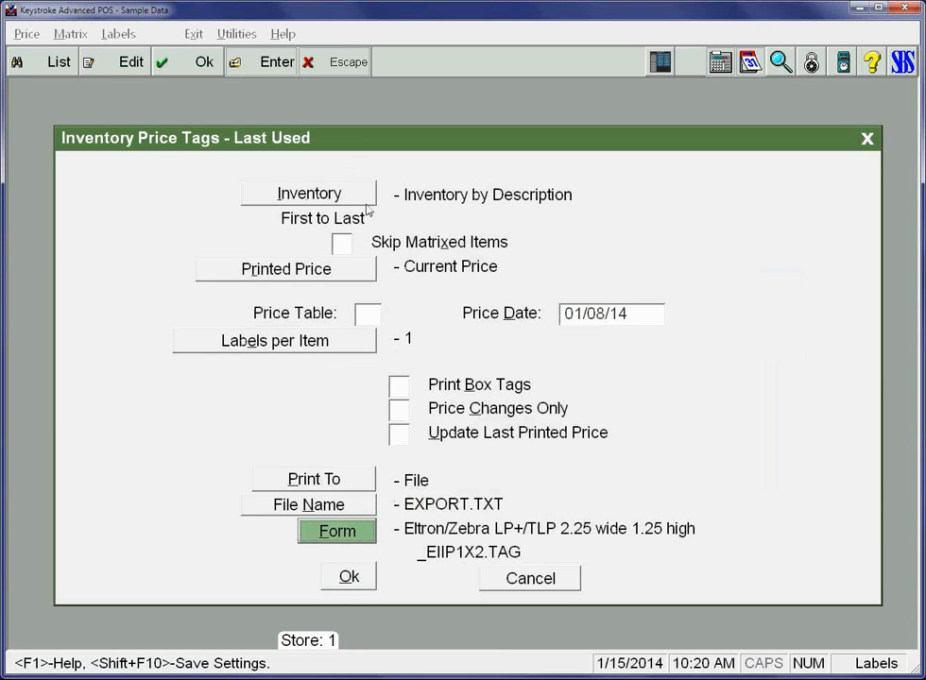
# Set the inventory selection to Individual by Description and choose 1 label per item
pyautogui.click(335, 197)
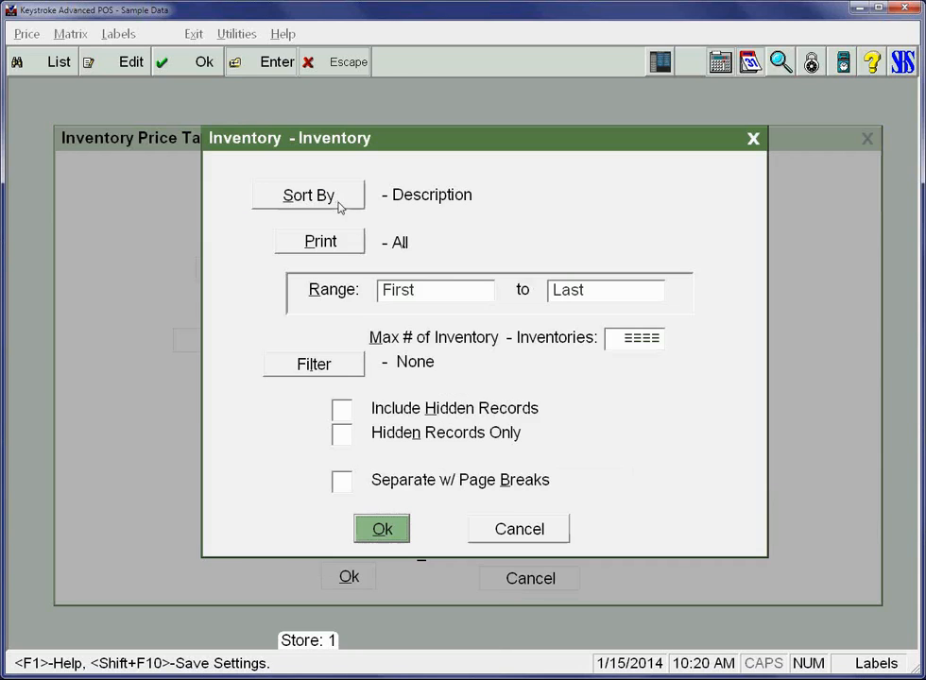
pyautogui.click(275, 242)
pyautogui.press('Down')
pyautogui.press('Return')
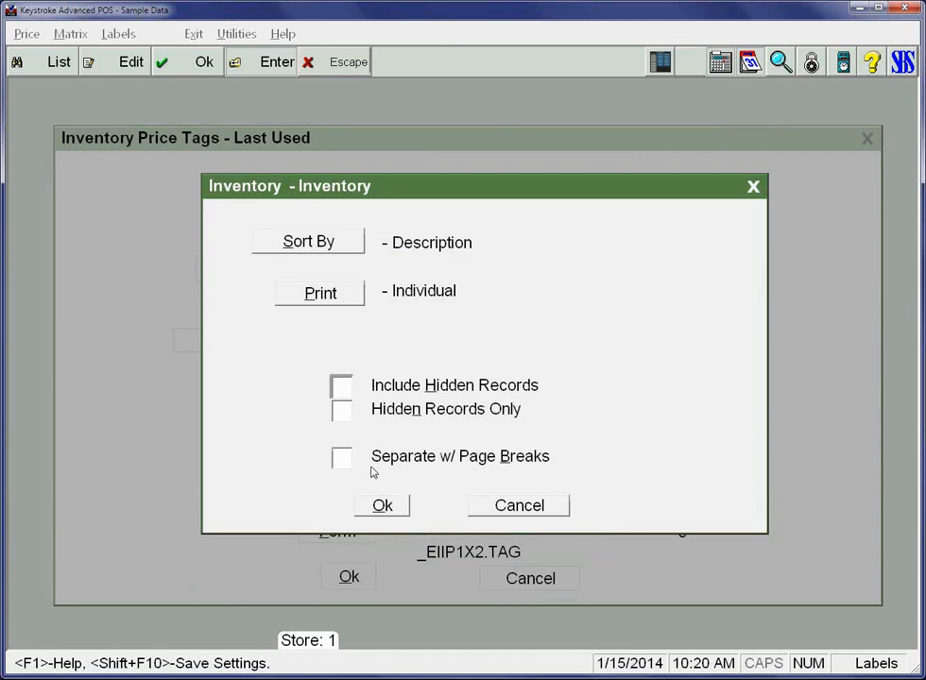
pyautogui.click(383, 505)
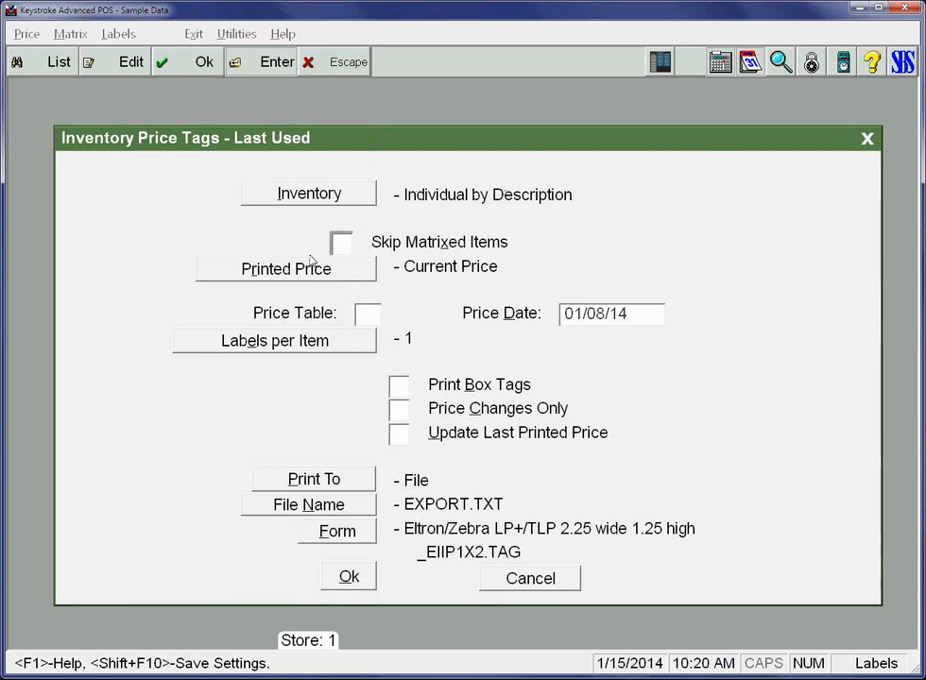
pyautogui.click(312, 343)
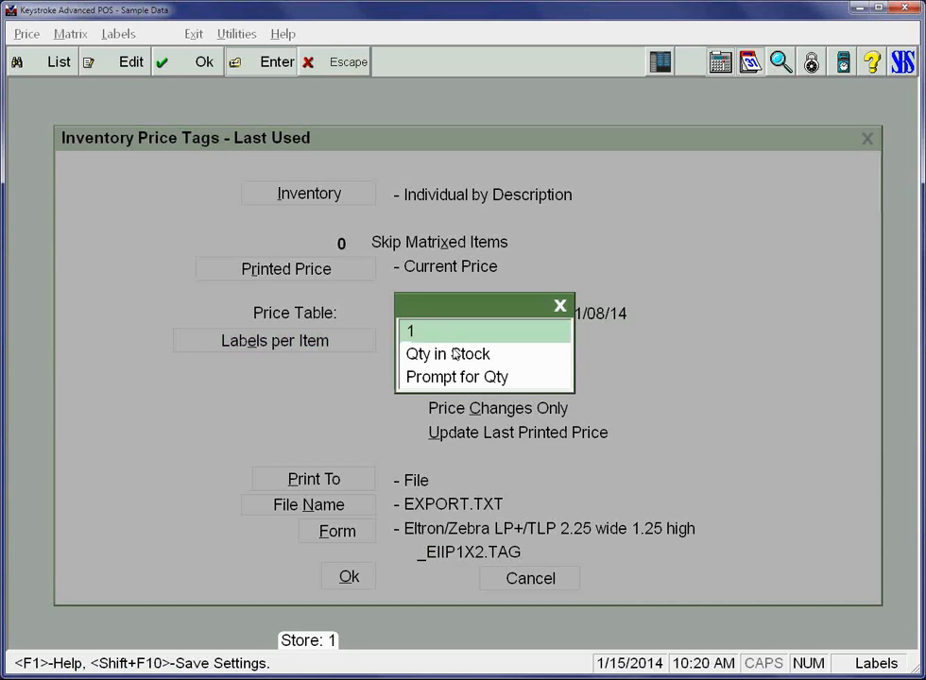
pyautogui.press('Return')
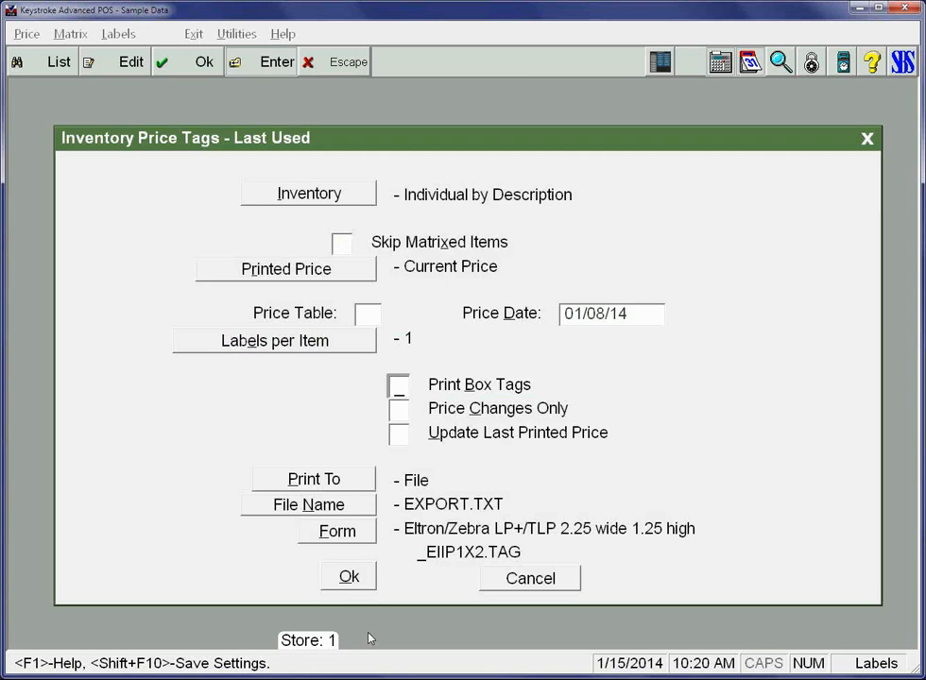
# Run the price tags for 11 Inch Writing Tablet, 2007 Chardonnay and 2008 Merlot, and end the item selection
pyautogui.click(349, 577)
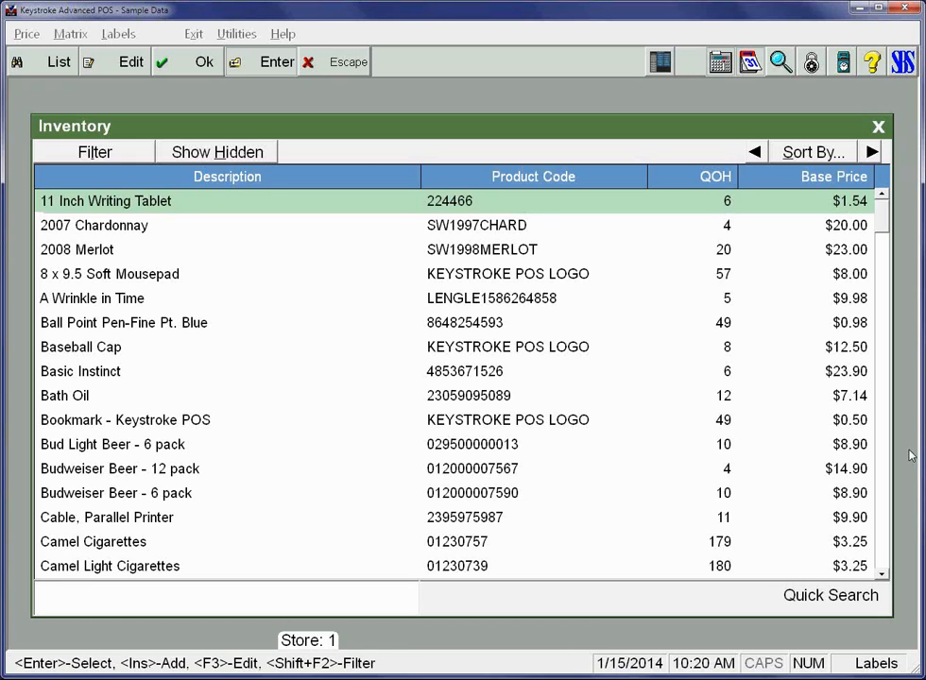
pyautogui.press('Down')
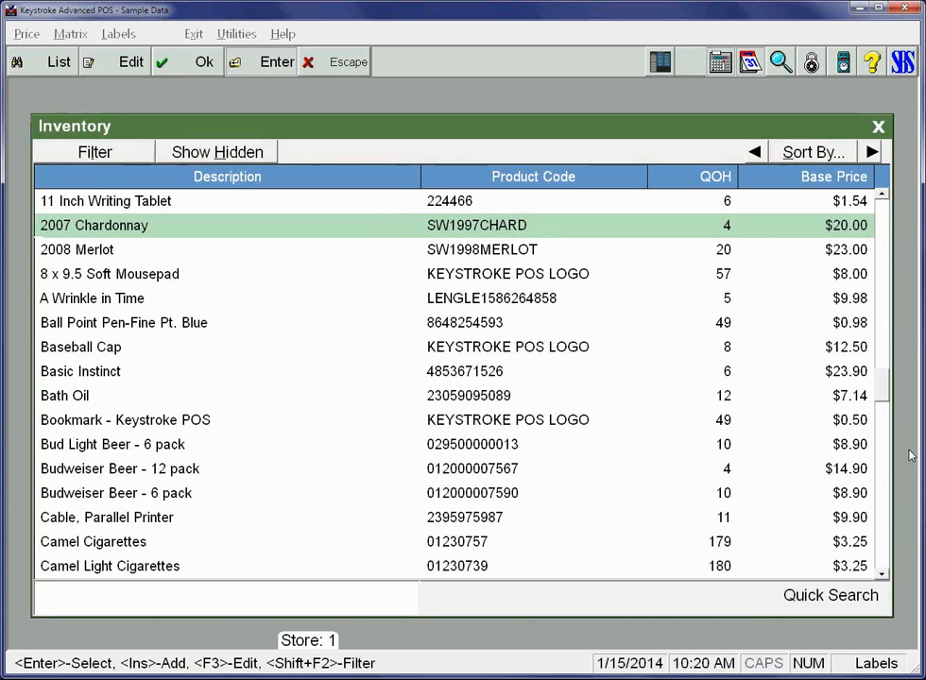
pyautogui.press('Down')
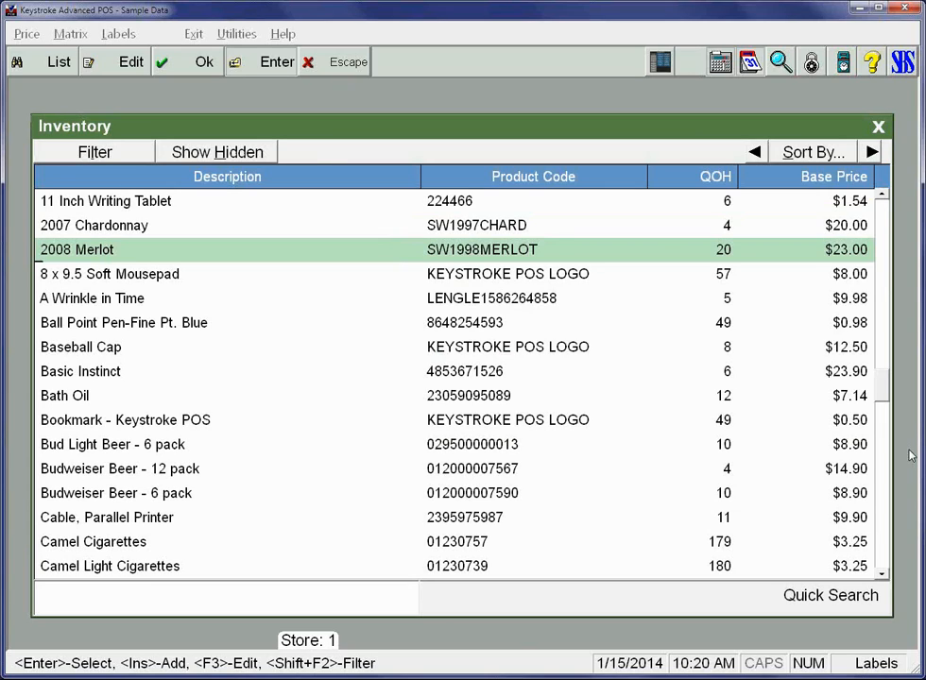
pyautogui.press('Escape')
# Go to the Command Prompt and open EXPORT.TXT in Notepad
pyautogui.hotkey('alt', 'p')
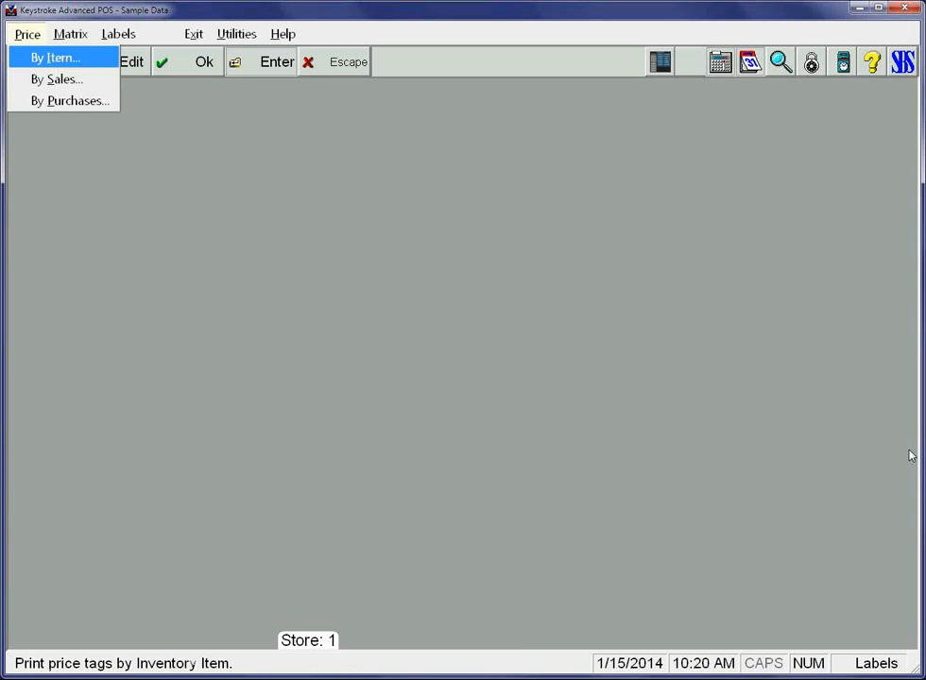
pyautogui.click(237, 34)
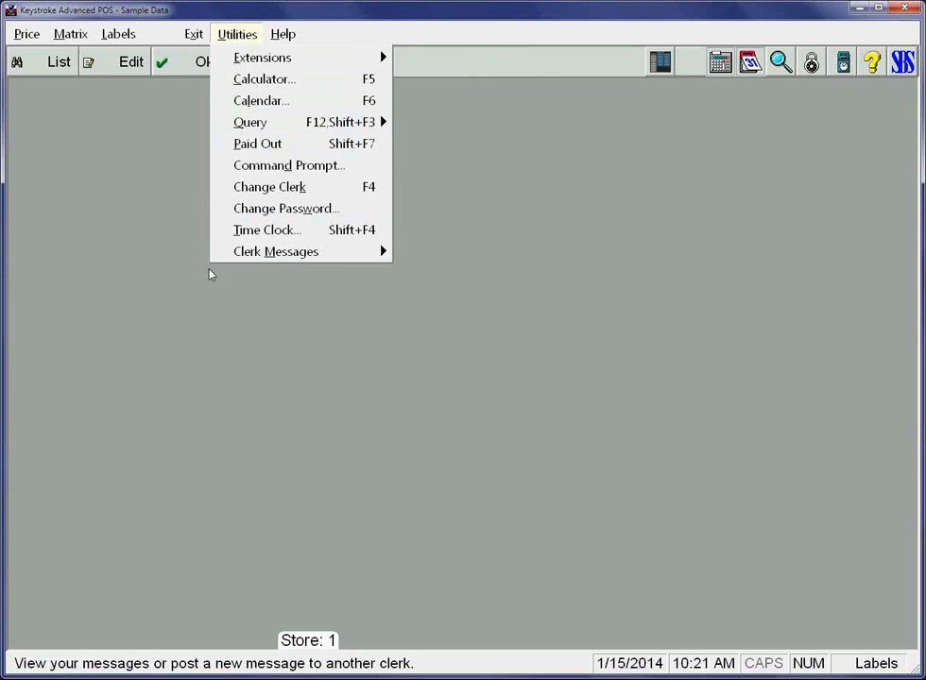
pyautogui.click(283, 168)
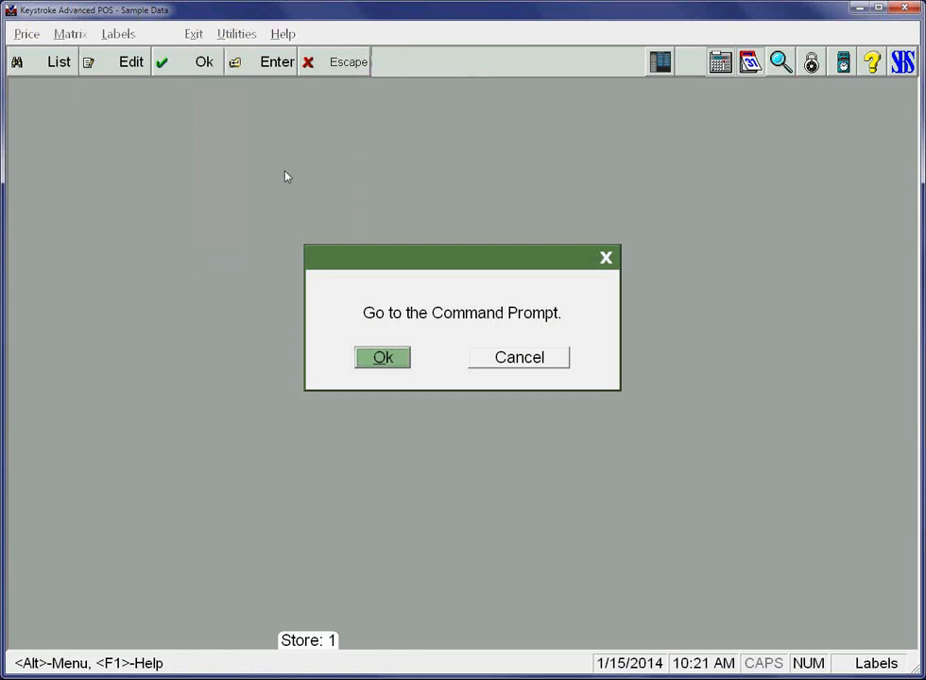
pyautogui.click(394, 354)
pyautogui.click(387, 359)
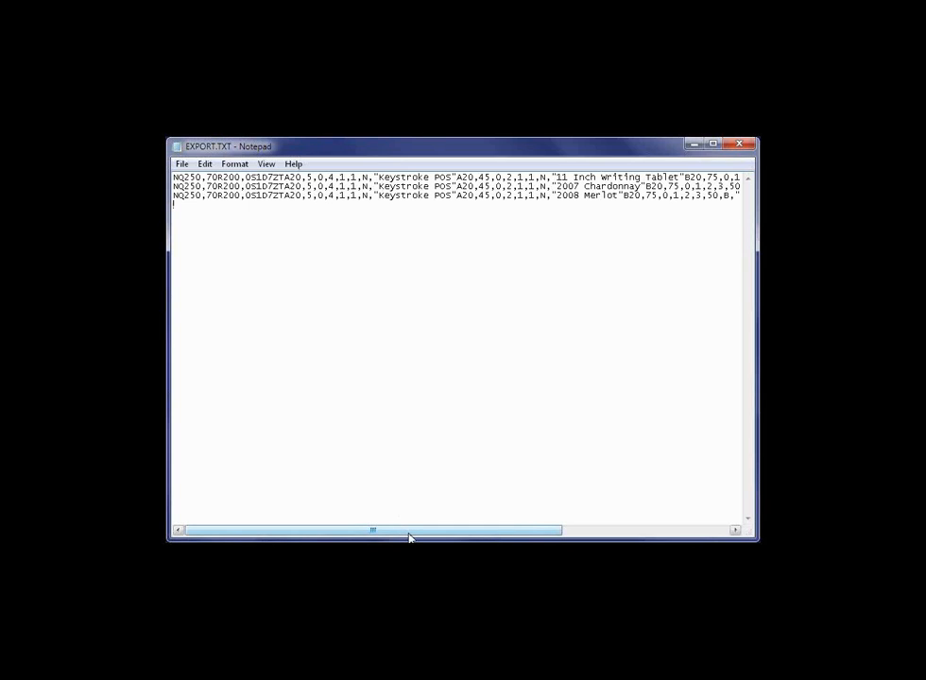
# Review the full width of the exported lines, highlighting the A20,5 and A20,45 text commands before the store name and description in the first line
pyautogui.moveTo(415, 533); pyautogui.dragTo(619, 535)
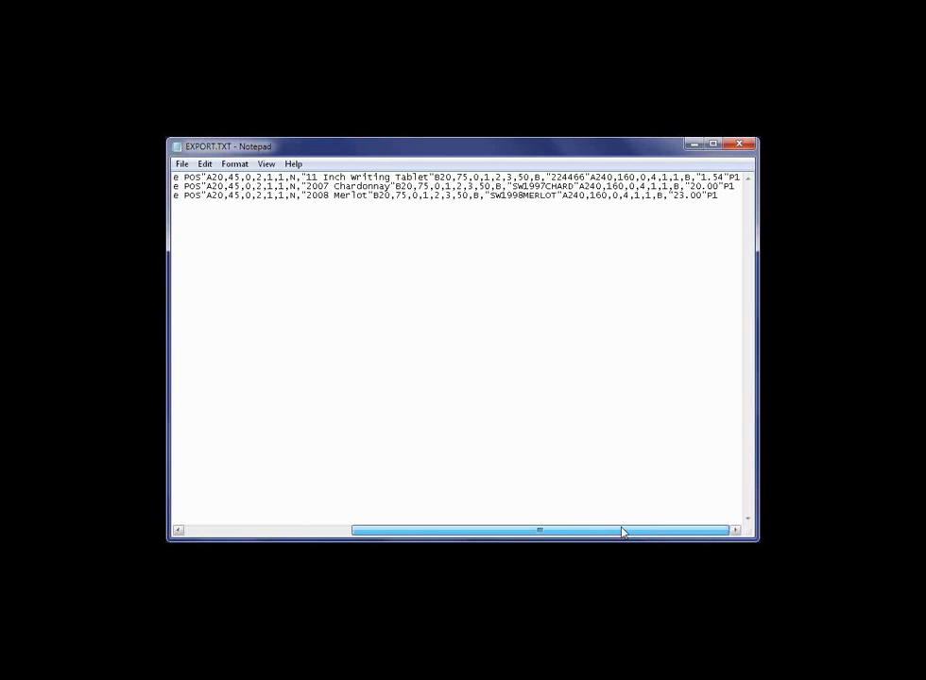
pyautogui.moveTo(622, 533); pyautogui.dragTo(279, 537)
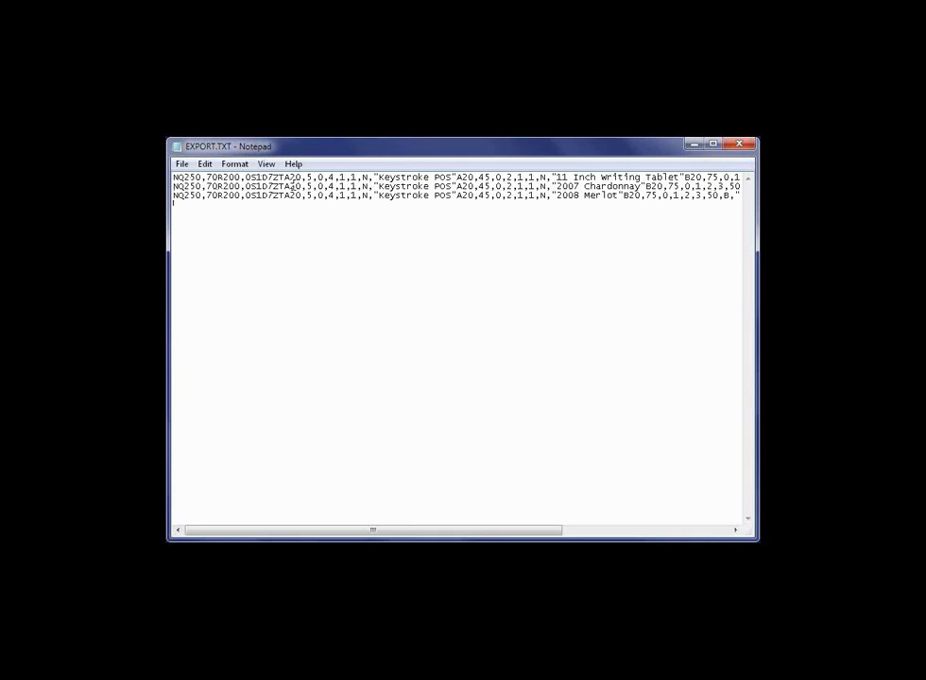
pyautogui.moveTo(289, 178); pyautogui.dragTo(378, 176)
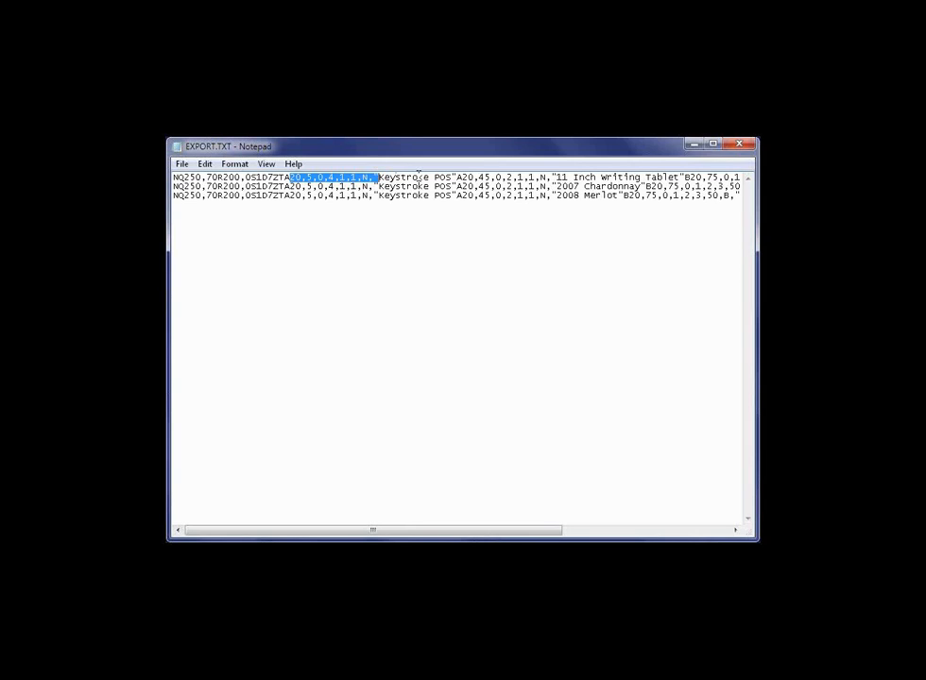
pyautogui.click(418, 177)
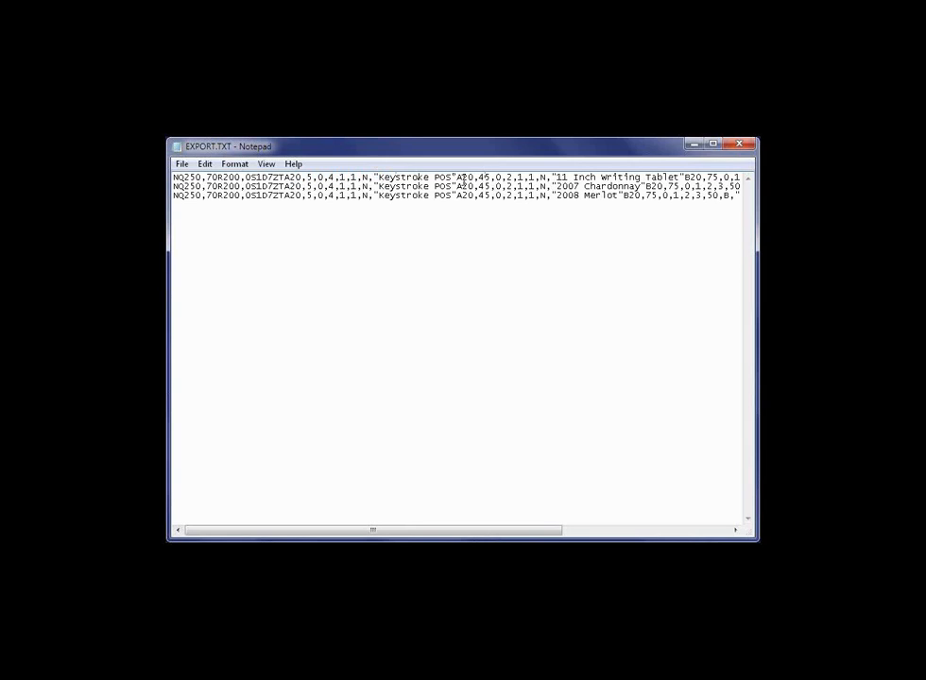
pyautogui.moveTo(457, 177); pyautogui.dragTo(550, 177)
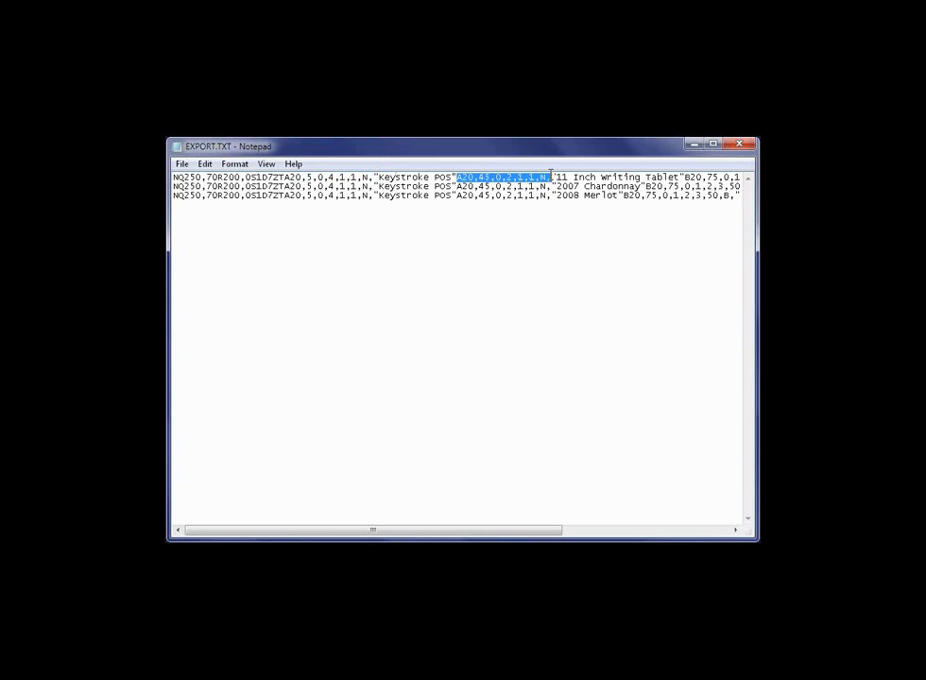
pyautogui.click(618, 177)
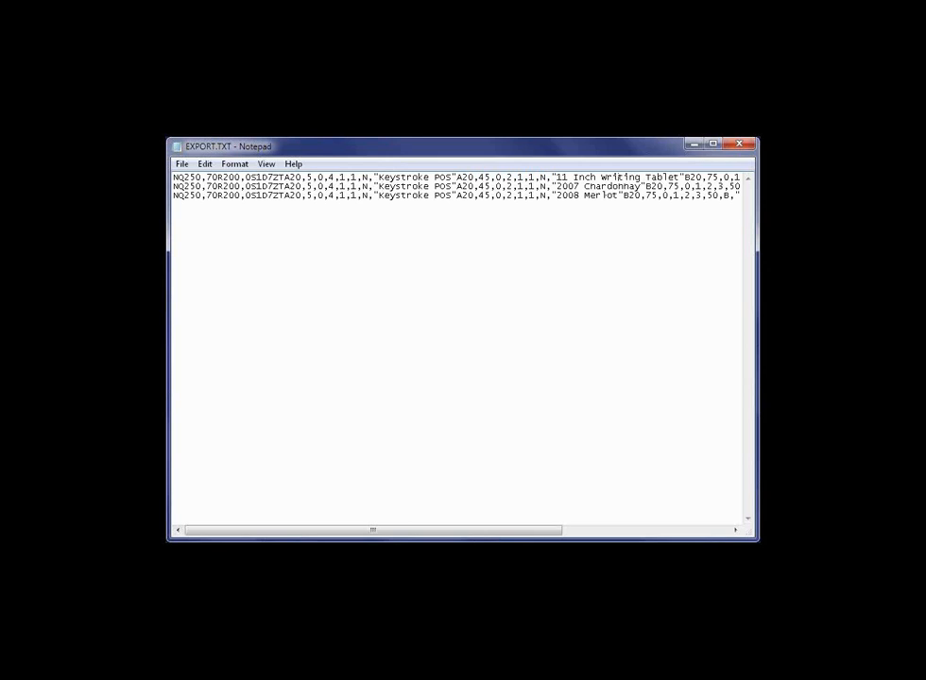
# Highlight the B20,75,0,1,2,3,50,B barcode command with its product code in the first line, and close the EXPORT.TXT file
pyautogui.moveTo(487, 536); pyautogui.dragTo(611, 531)
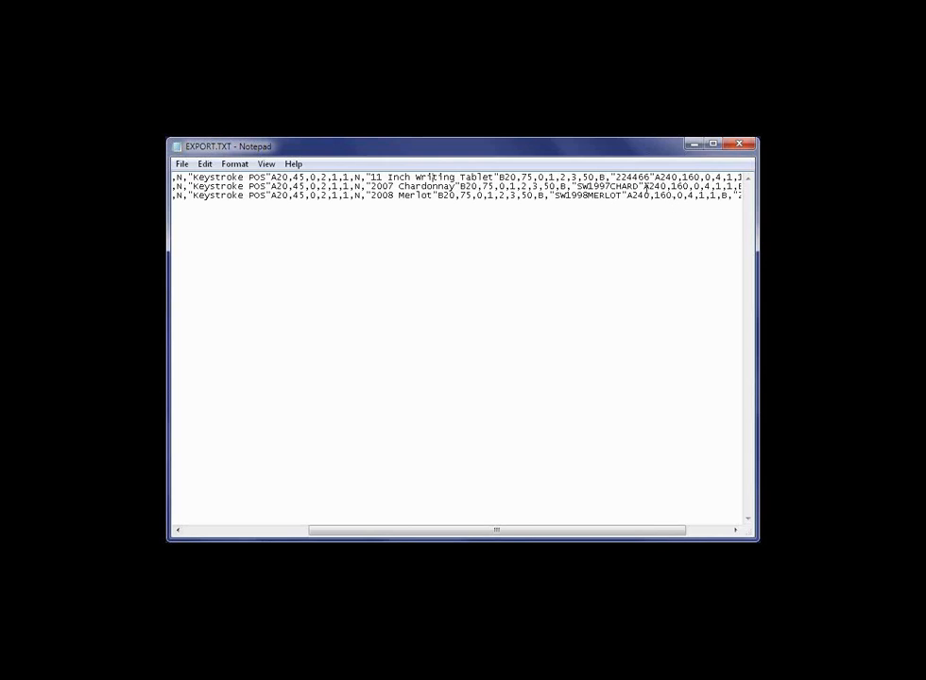
pyautogui.moveTo(654, 177); pyautogui.dragTo(498, 177)
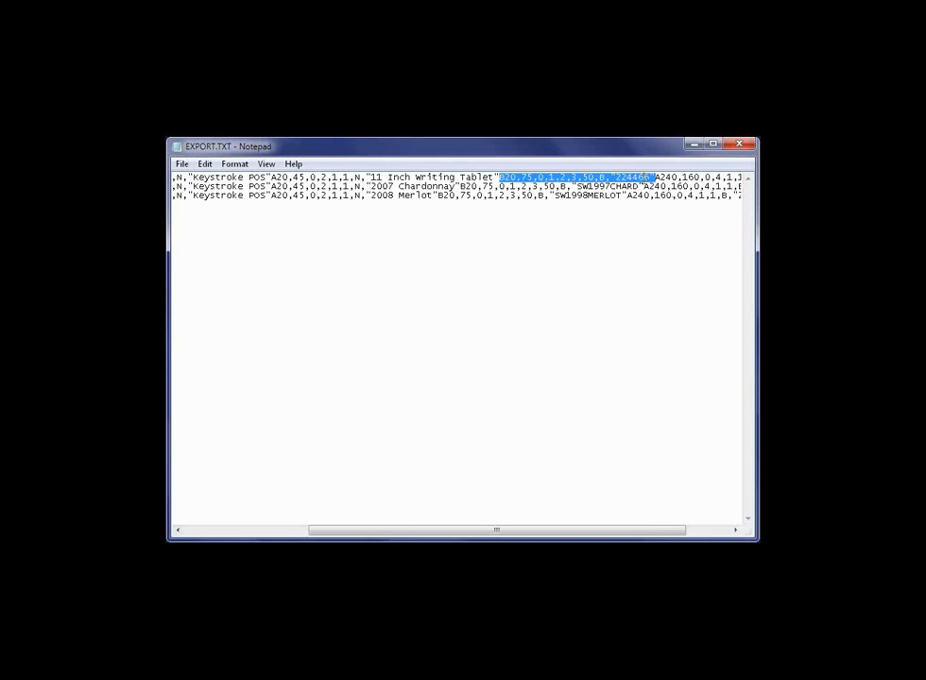
pyautogui.doubleClick(639, 178)
pyautogui.click(634, 178)
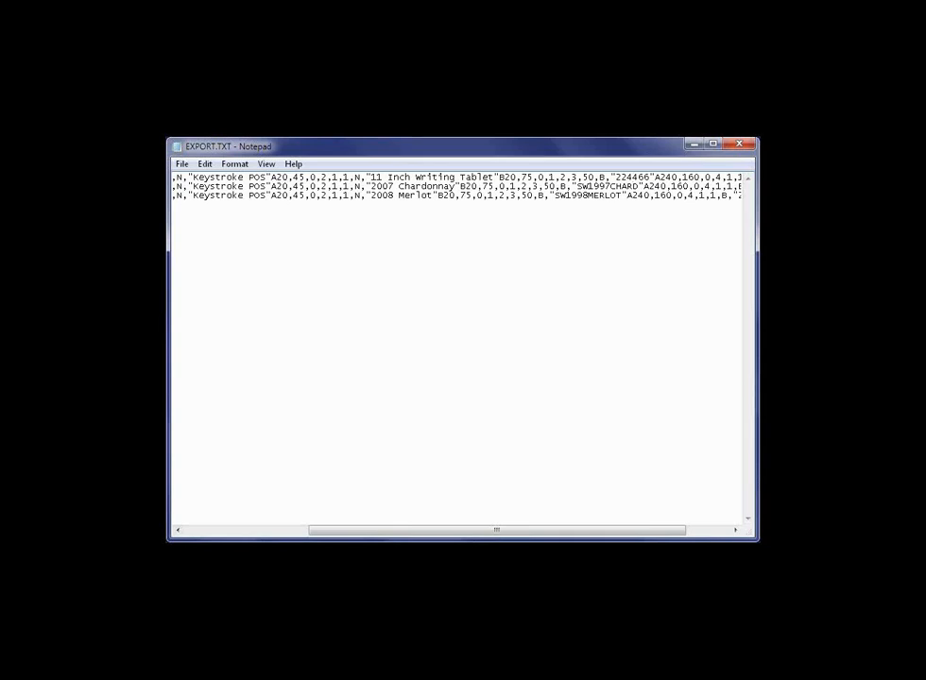
pyautogui.click(740, 146)
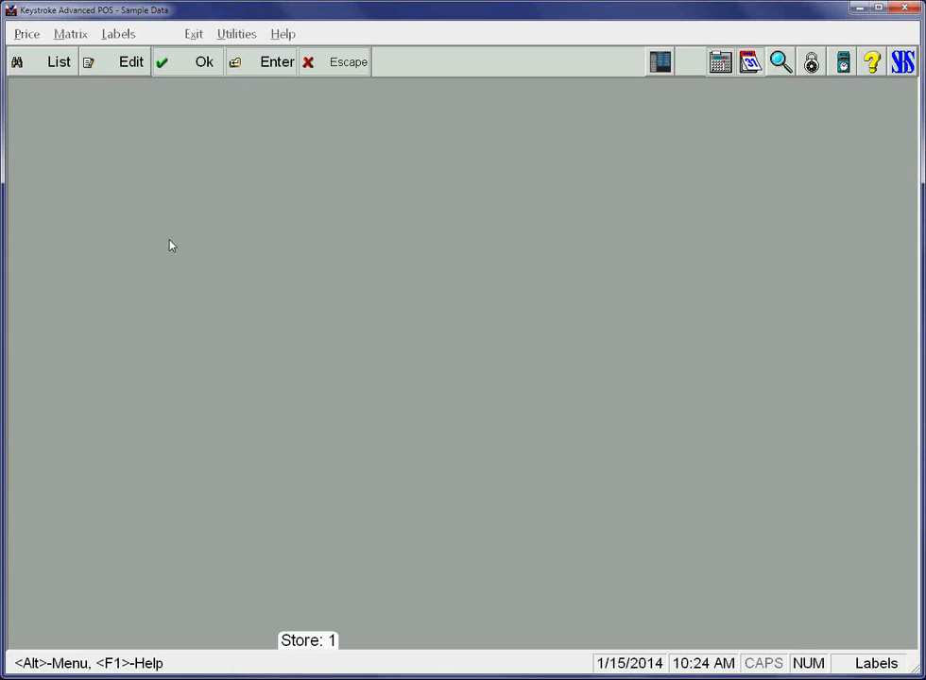
# Start price tags by item with the Last Used settings and open the list of label form files
pyautogui.hotkey('alt', 'p')
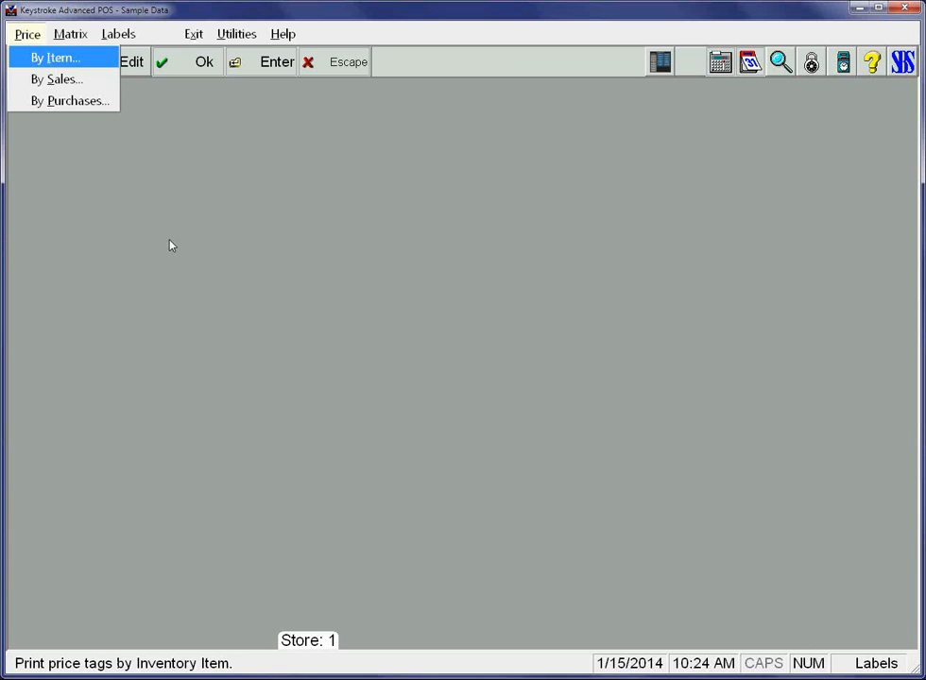
pyautogui.press('Return')
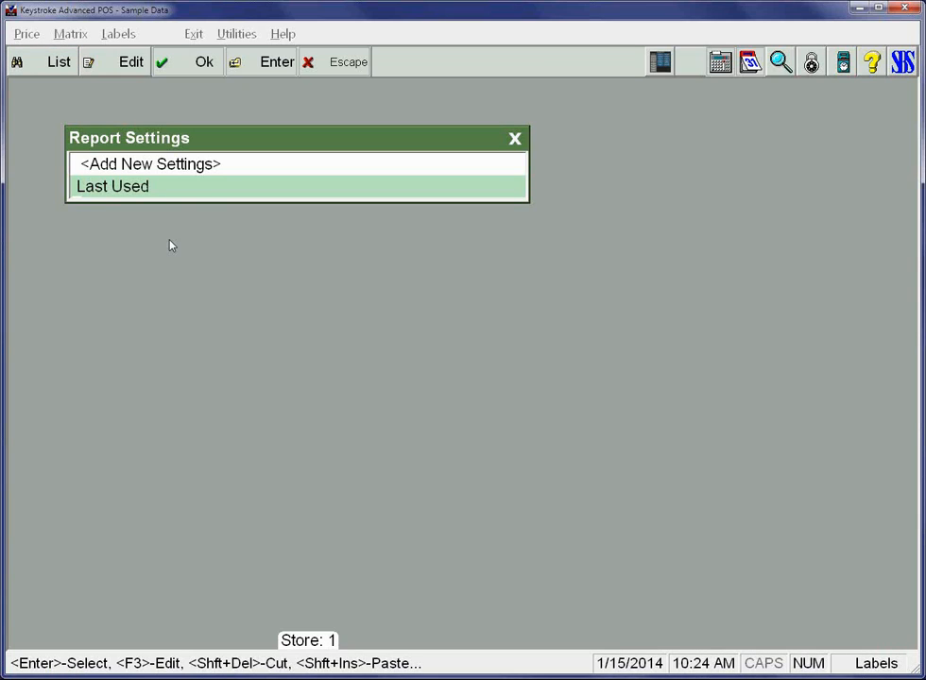
pyautogui.press('Return')
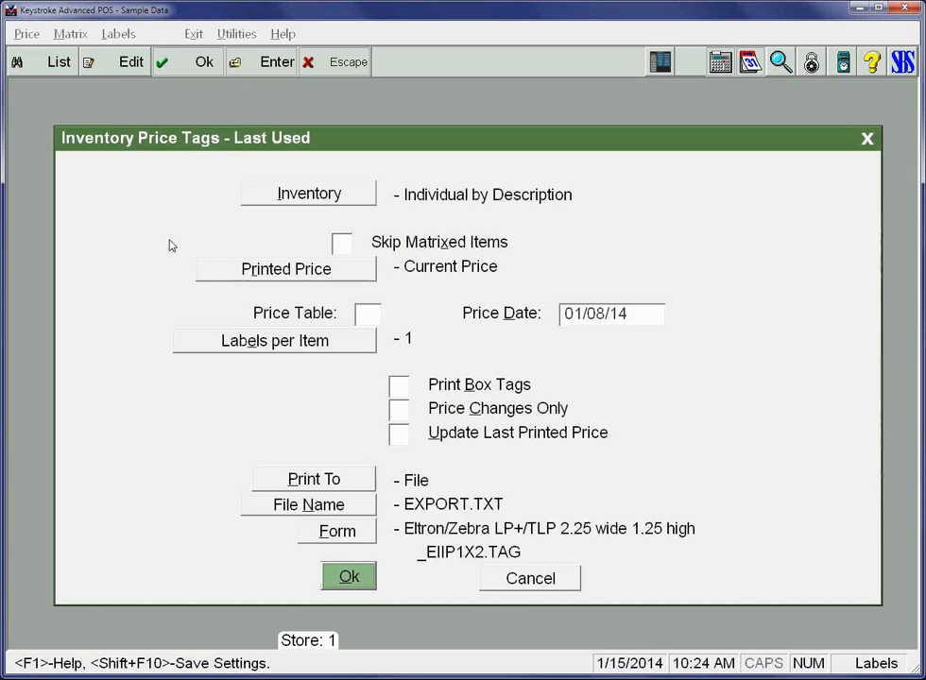
pyautogui.press('Up')
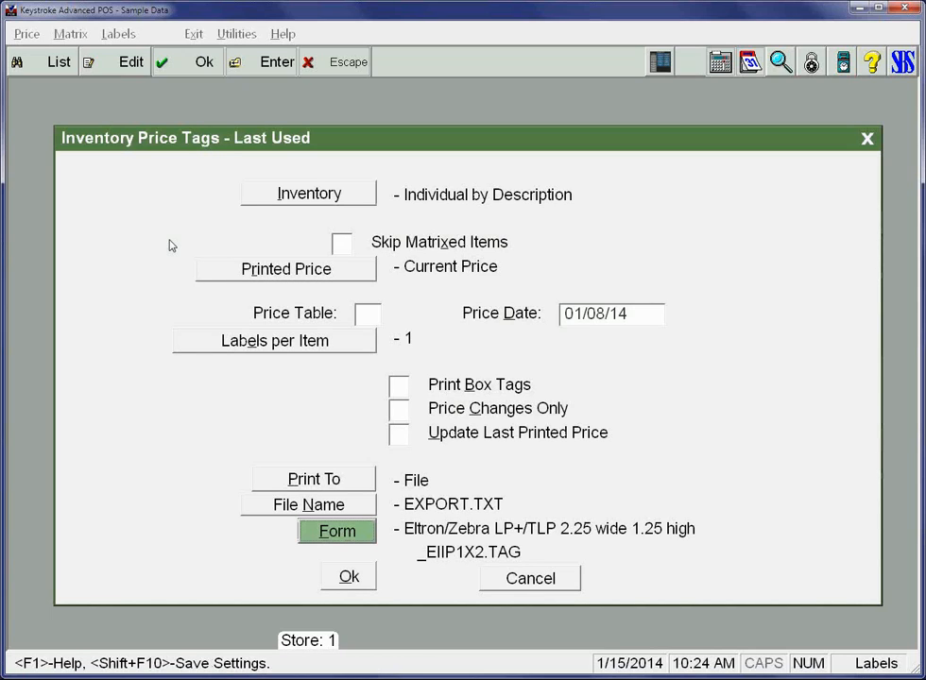
pyautogui.press('Return')
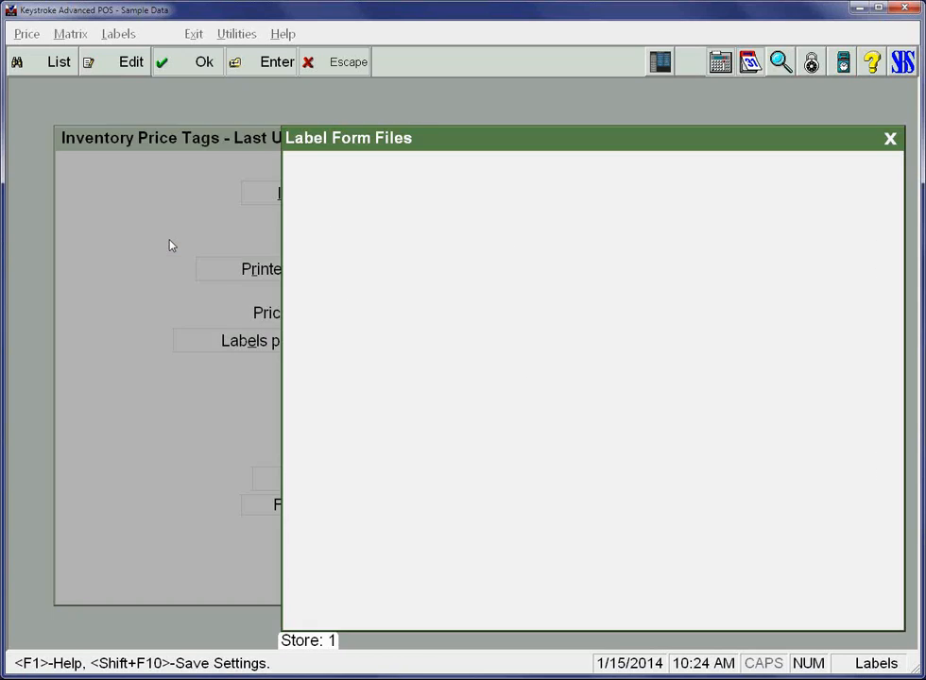
# Find the Godex 1x1 in with Stk# Barcoded form (_GX00011.TAG) and open it for editing
pyautogui.press('Down')
pyautogui.press('Down')
pyautogui.press('Down')
pyautogui.press('Down')
pyautogui.press('Down')
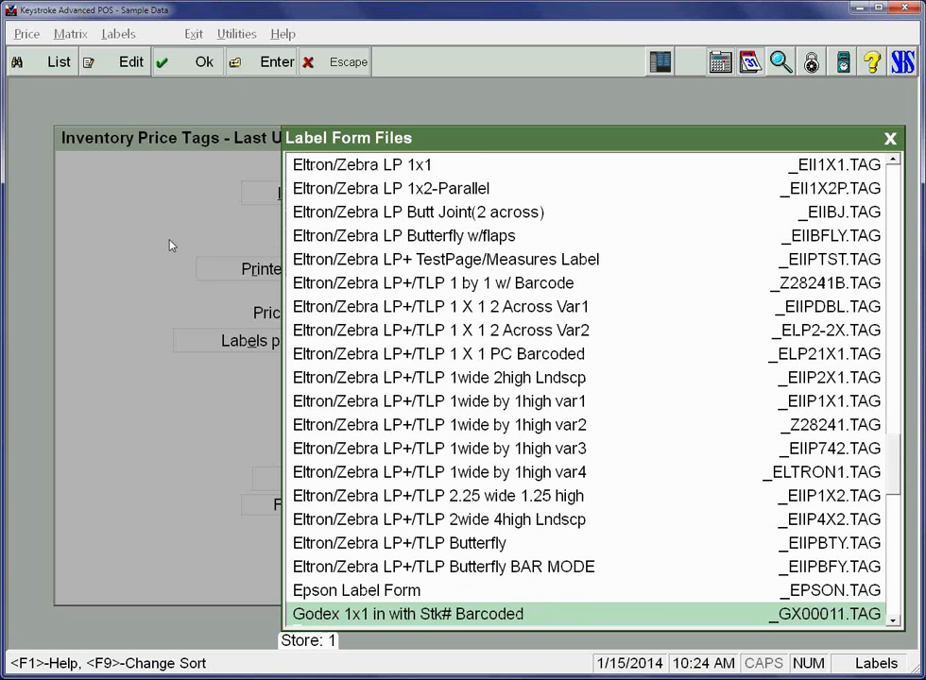
pyautogui.press('Down')
pyautogui.press('Down')
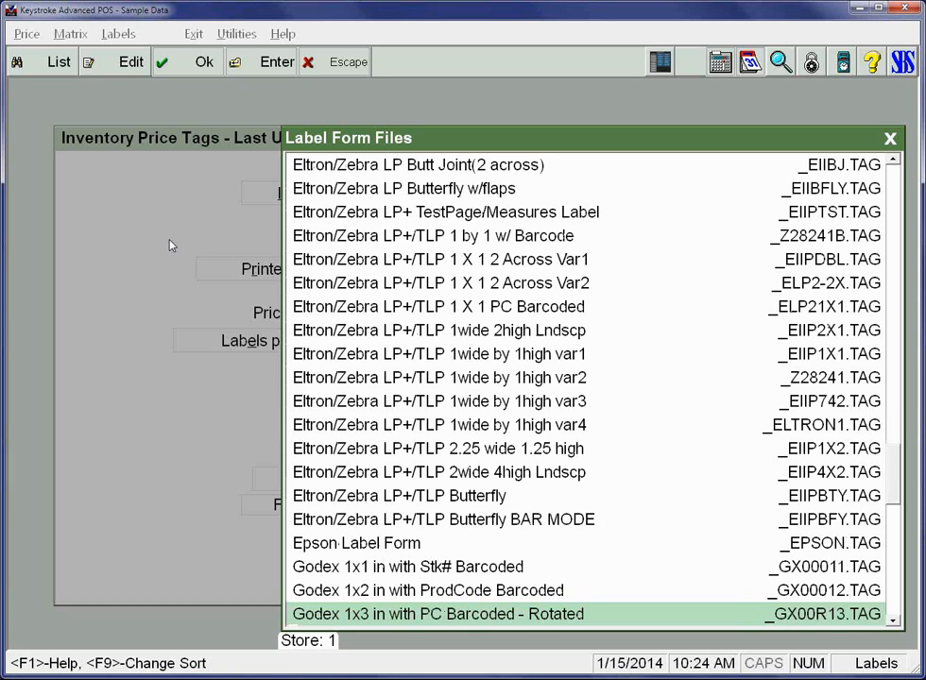
pyautogui.press('Down')
pyautogui.press('Down')
pyautogui.press('Up')
pyautogui.press('Up')
pyautogui.press('Up')
pyautogui.press('Up')
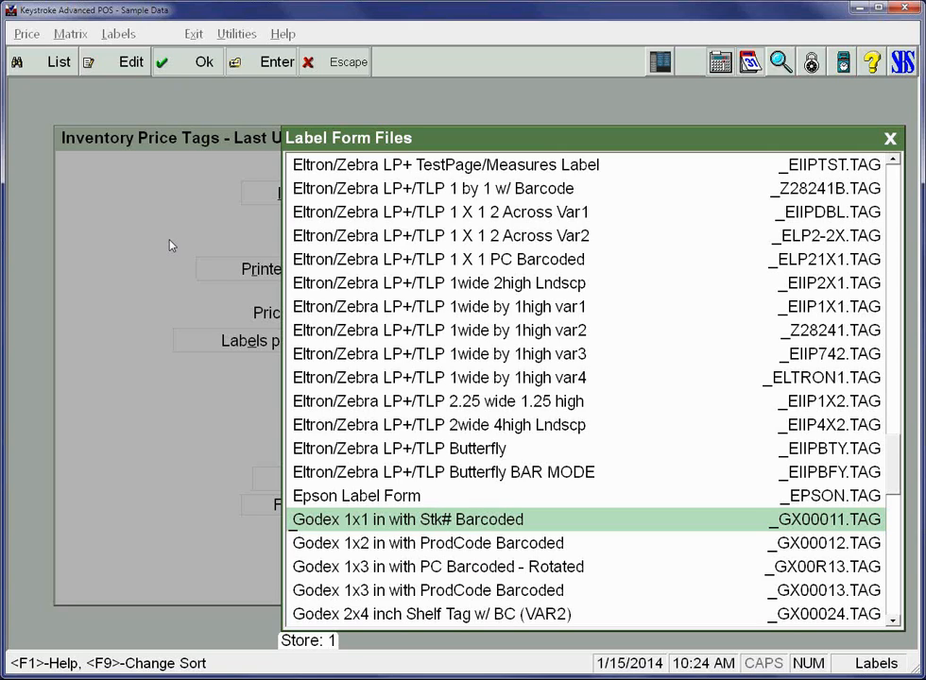
pyautogui.press('Return')
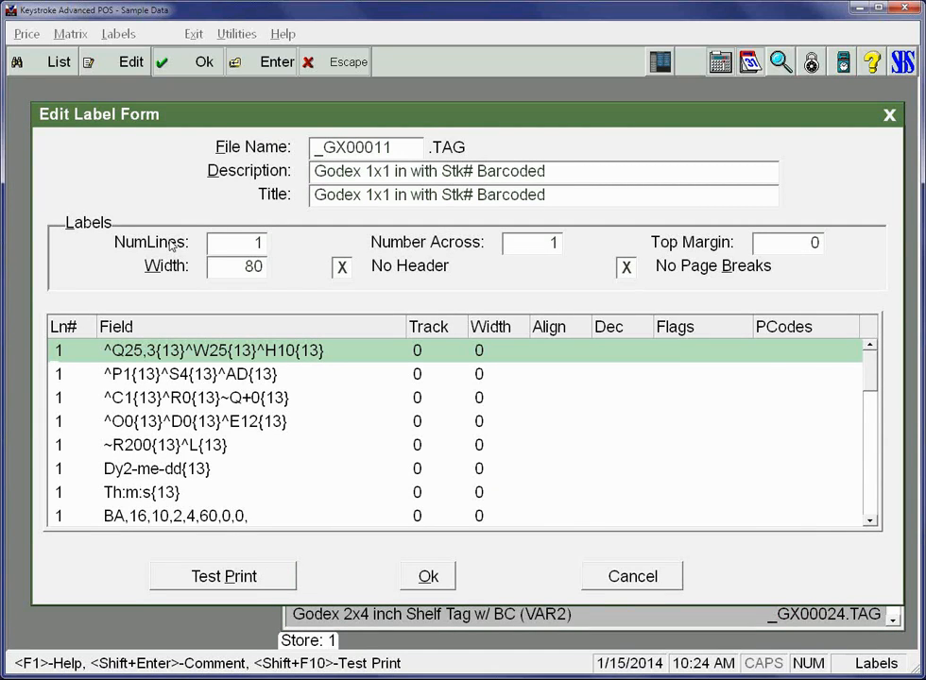
# Look through the Godex form's field lines from the setup commands down to the line end after [INV:Code]
pyautogui.press('Down')
pyautogui.press('Down')
pyautogui.press('Down')
pyautogui.press('Down')
pyautogui.press('Down')
pyautogui.press('Down')
pyautogui.press('Down')
pyautogui.press('Down')
pyautogui.press('Down')
pyautogui.press('Down')
pyautogui.press('Down')
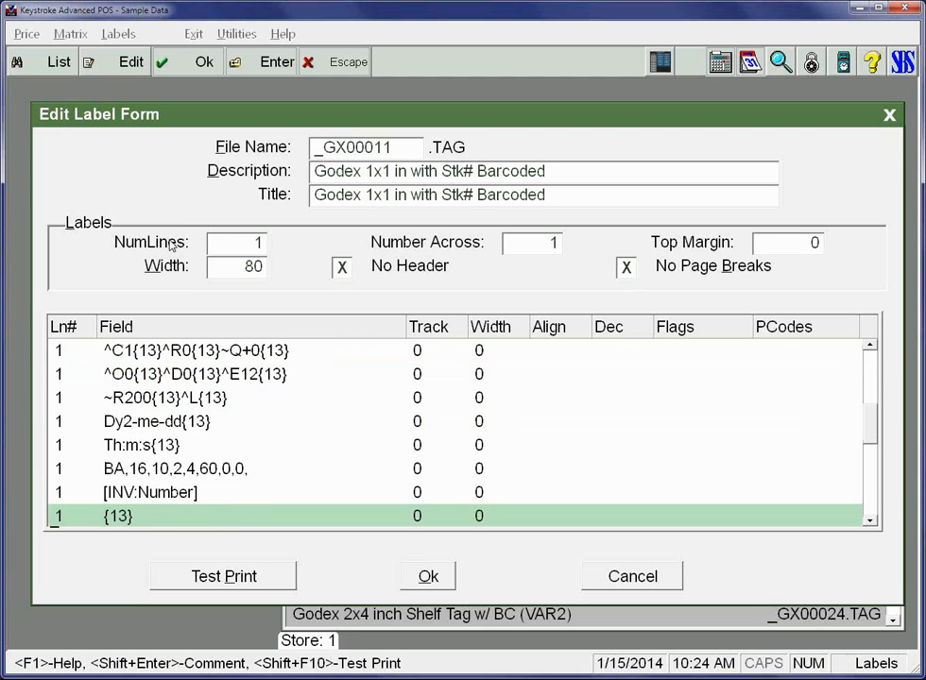
pyautogui.press('Down')
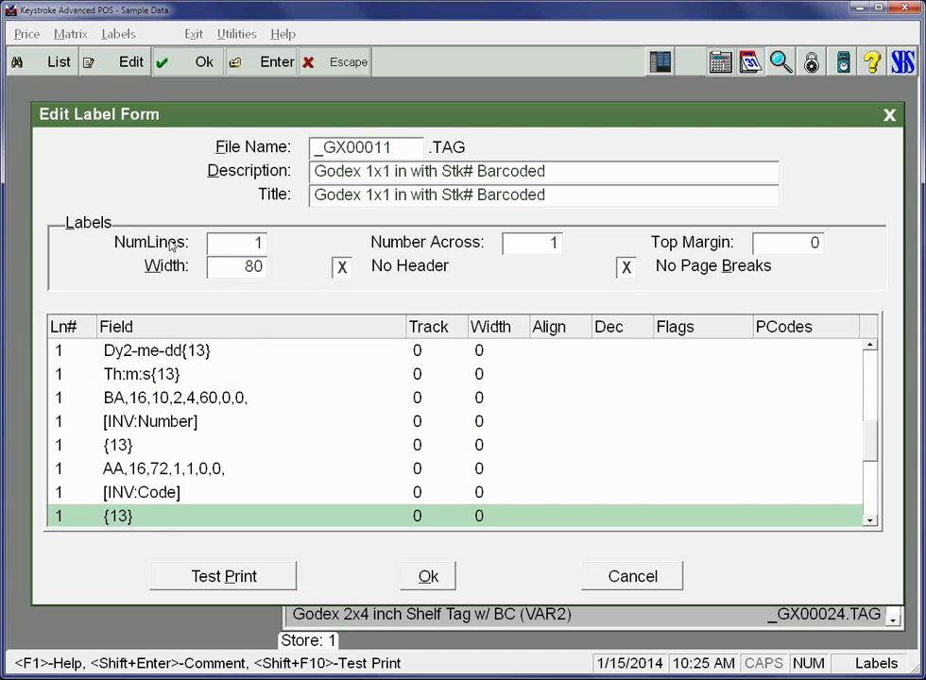
# Examine the BA,16,10,2,4,60,0,0, barcode command together with the [INV:Number] field and its closing {13} line
pyautogui.press('Up')
pyautogui.press('Up')
pyautogui.press('Up')
pyautogui.press('Up')
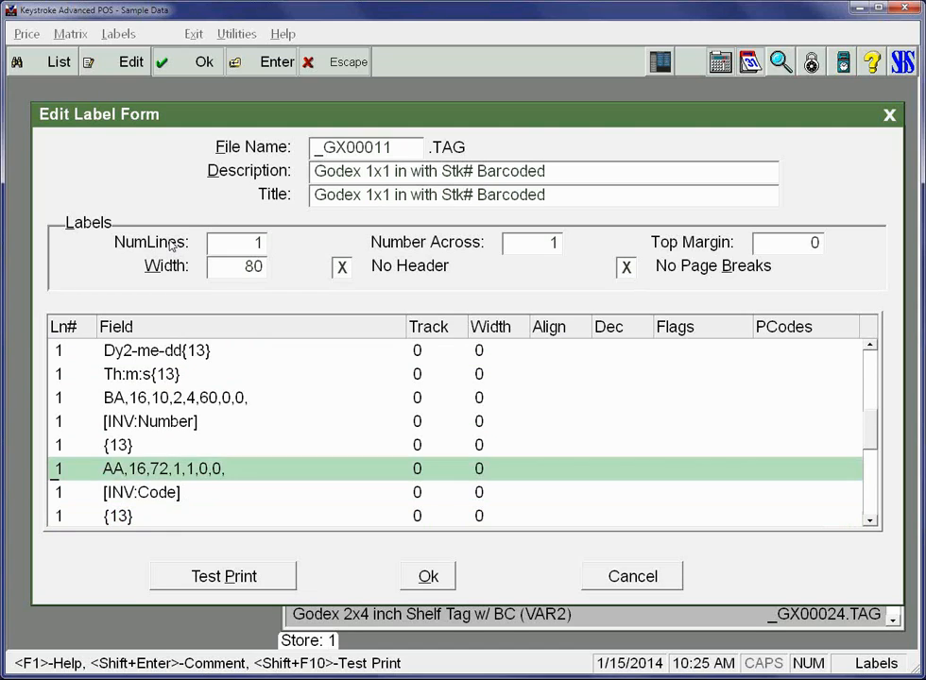
pyautogui.press('Up')
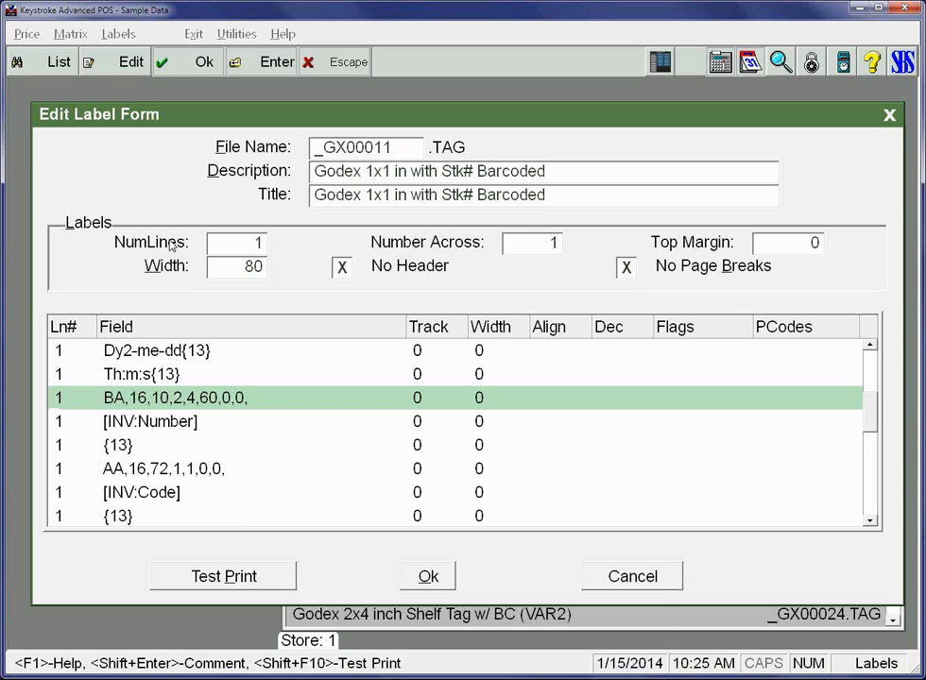
pyautogui.press('Up')
pyautogui.press('Down')
pyautogui.press('Down')
pyautogui.press('Down')
pyautogui.press('Up')
pyautogui.press('Up')
pyautogui.press('Down')
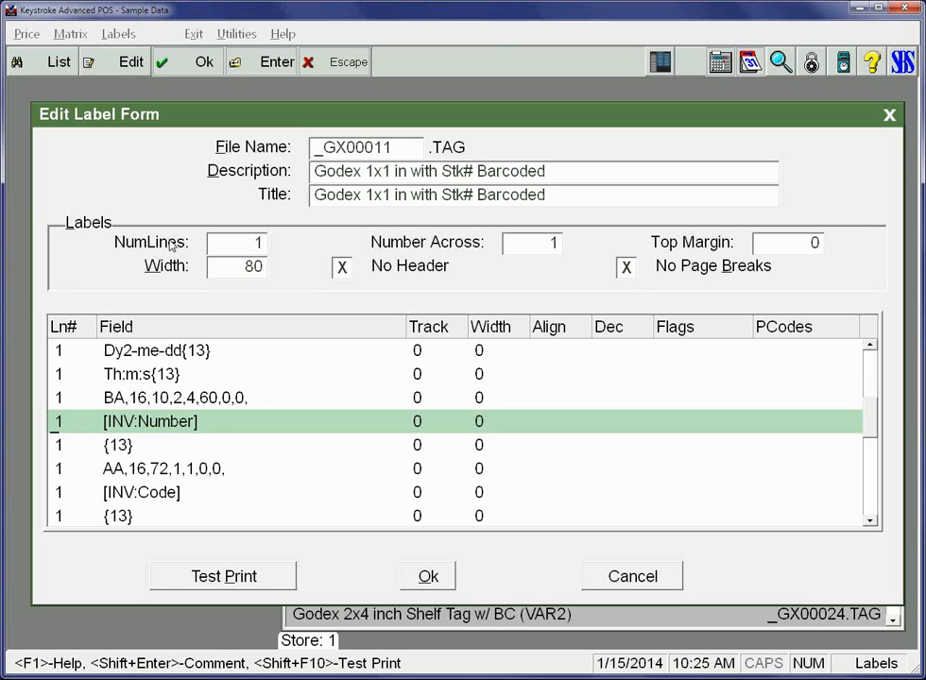
# Examine the AA,16,72,1,1,0,0, text command with its [INV:Code] field, and compare it with the AB,15,100,1,1,0,0, command below
pyautogui.press('Down')
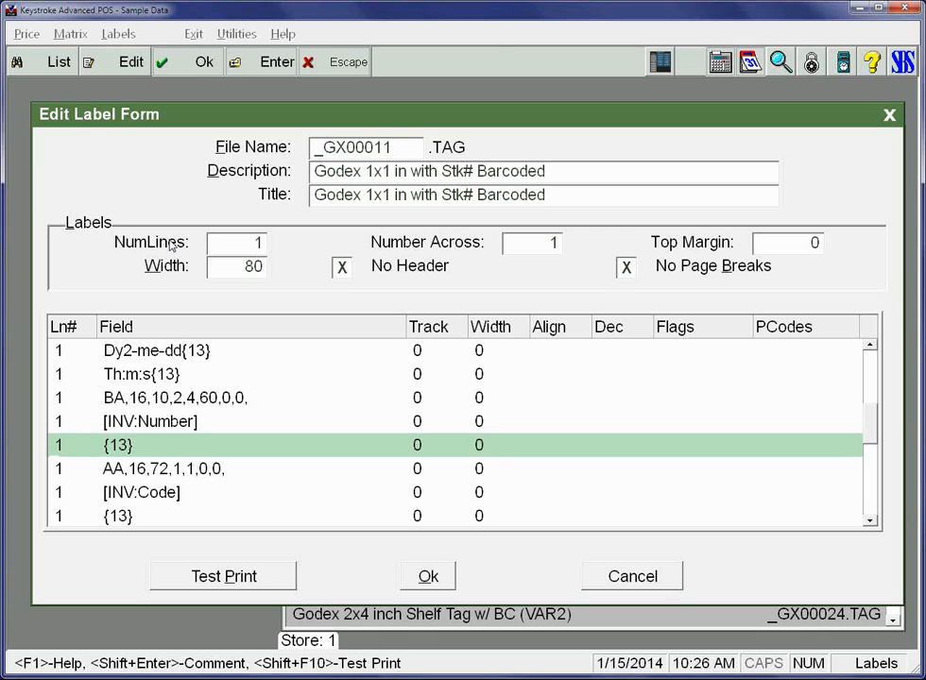
pyautogui.press('Down')
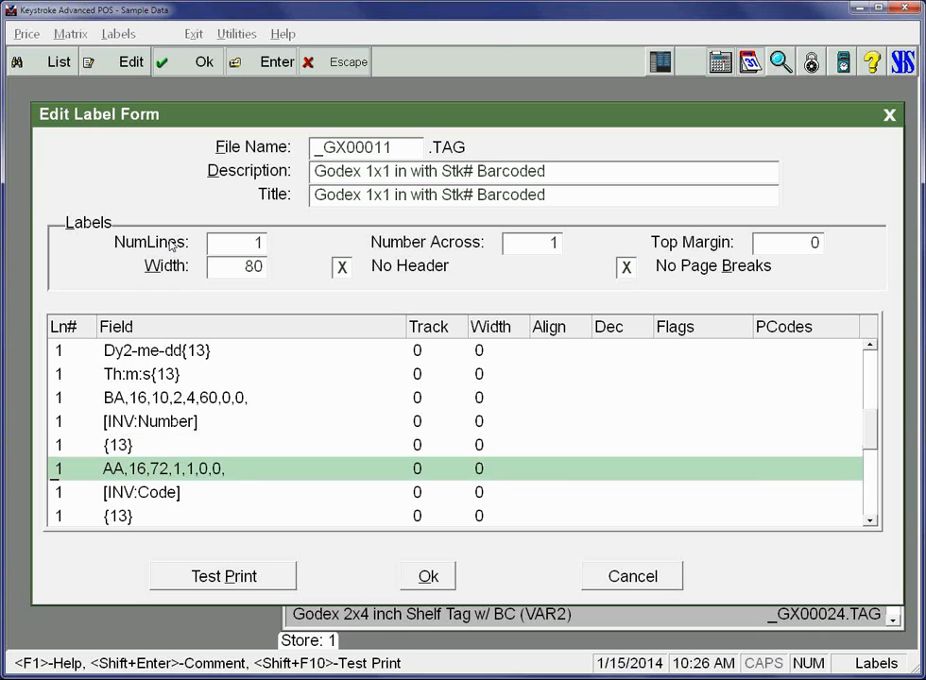
pyautogui.press('Down')
pyautogui.press('Down')
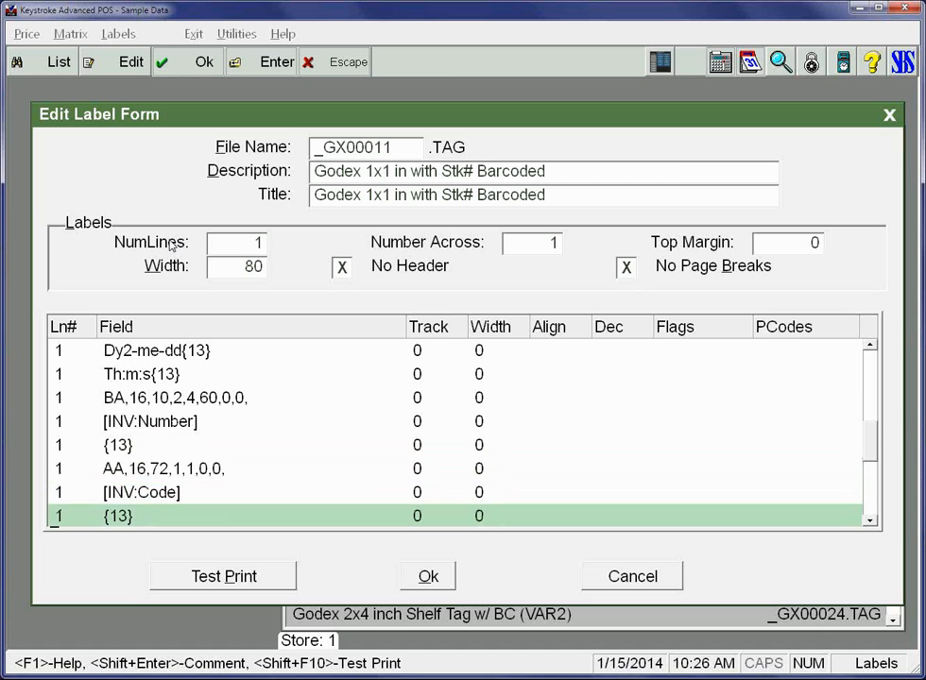
pyautogui.press('Up')
pyautogui.press('Up')
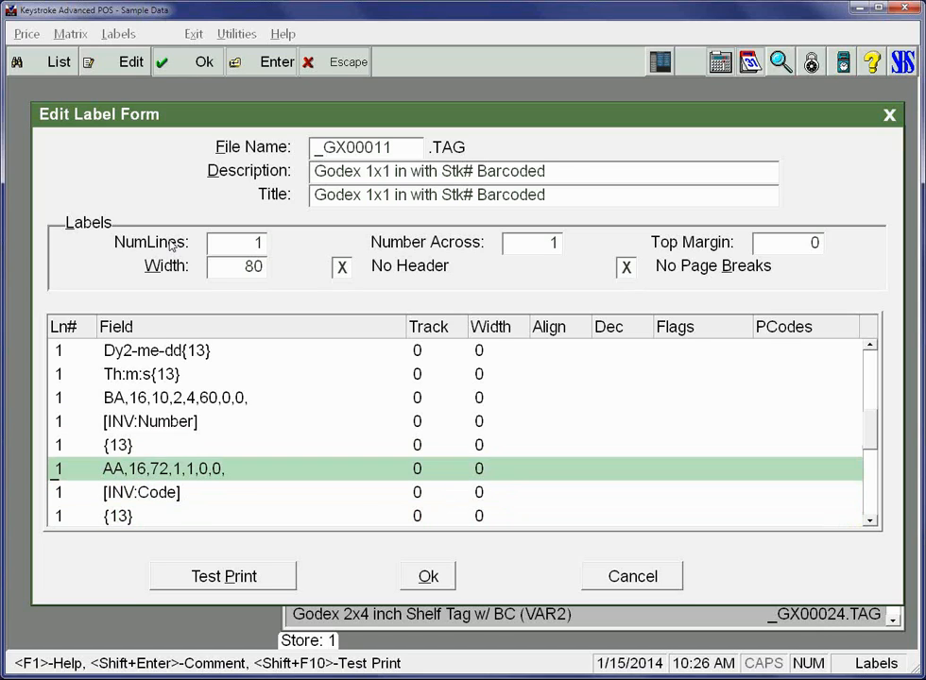
pyautogui.press('Down')
pyautogui.press('Down')
pyautogui.press('Up')
pyautogui.press('Up')
pyautogui.press('Down')
pyautogui.press('Down')
pyautogui.press('Down')
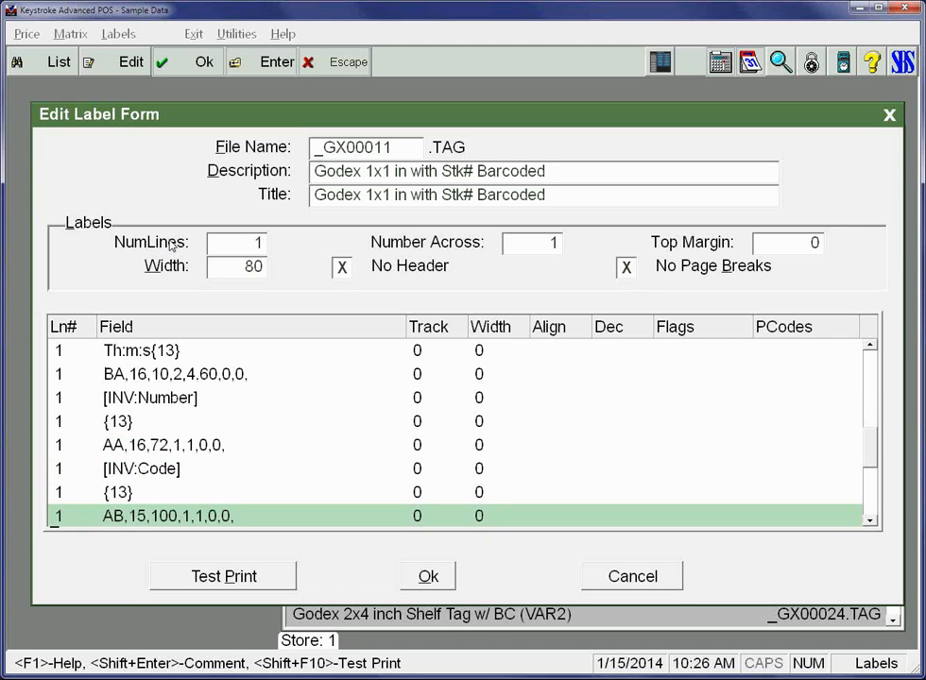
pyautogui.press('Up')
pyautogui.press('Up')
pyautogui.press('Up')
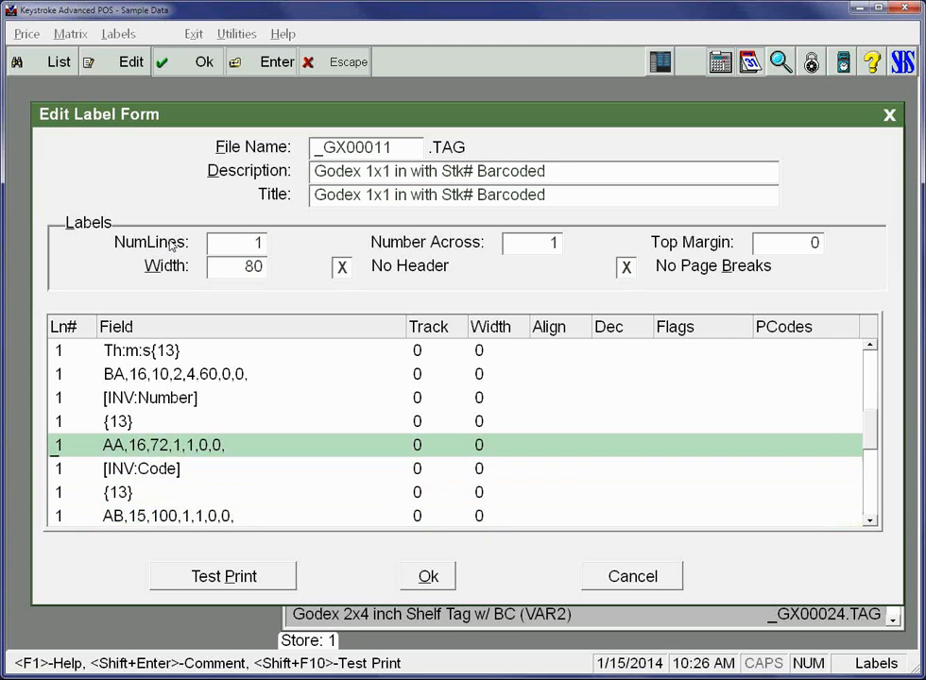
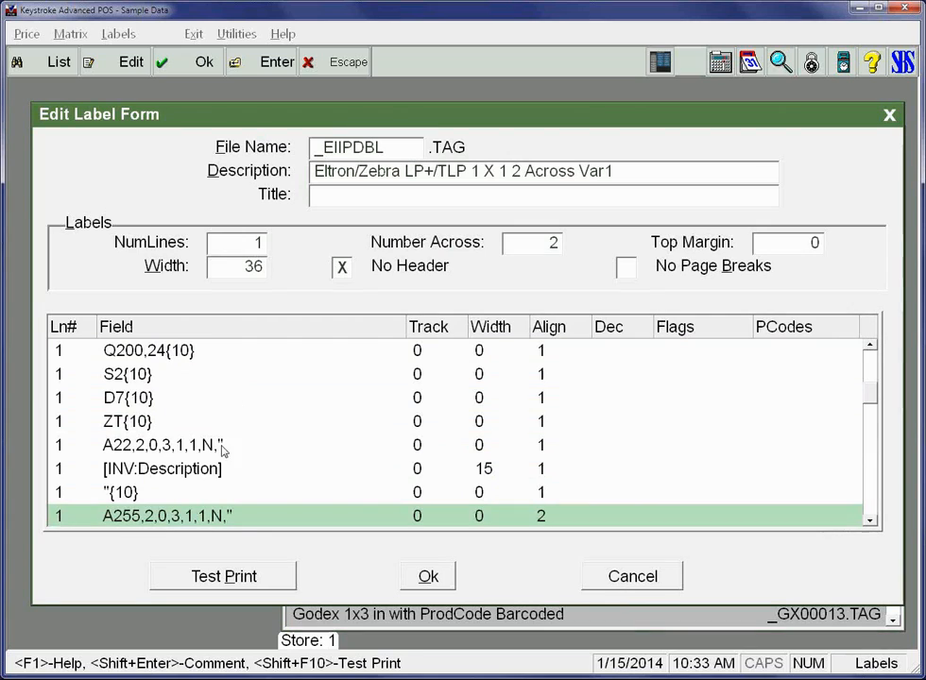
# In the _EIIPDBL two-across form, review the description lines for both labels, from the A22,2 command to the B22,45 command
pyautogui.click(195, 445)
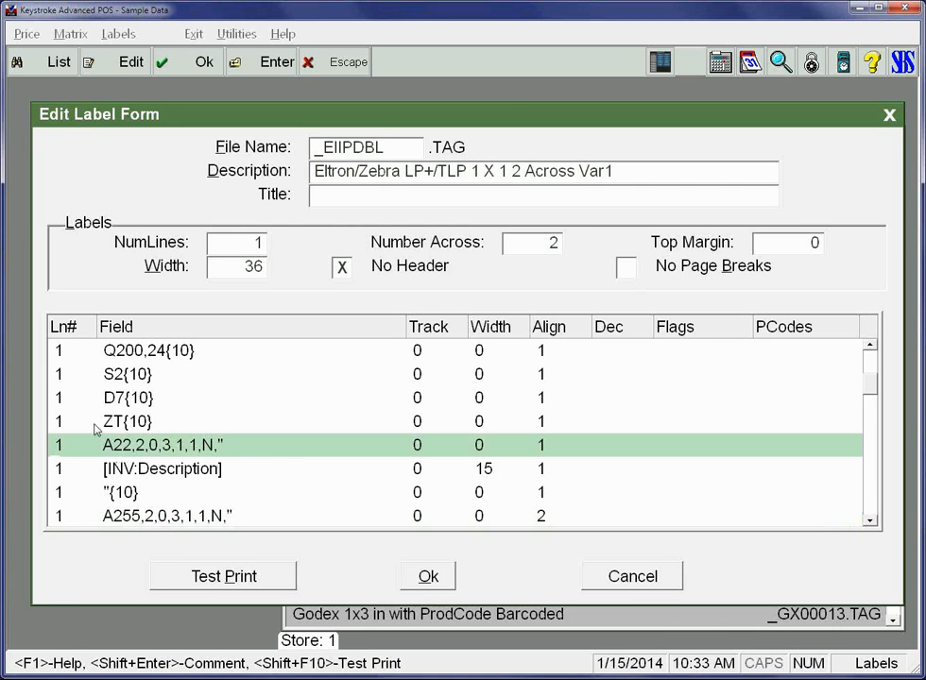
pyautogui.press('Down')
pyautogui.press('Down')
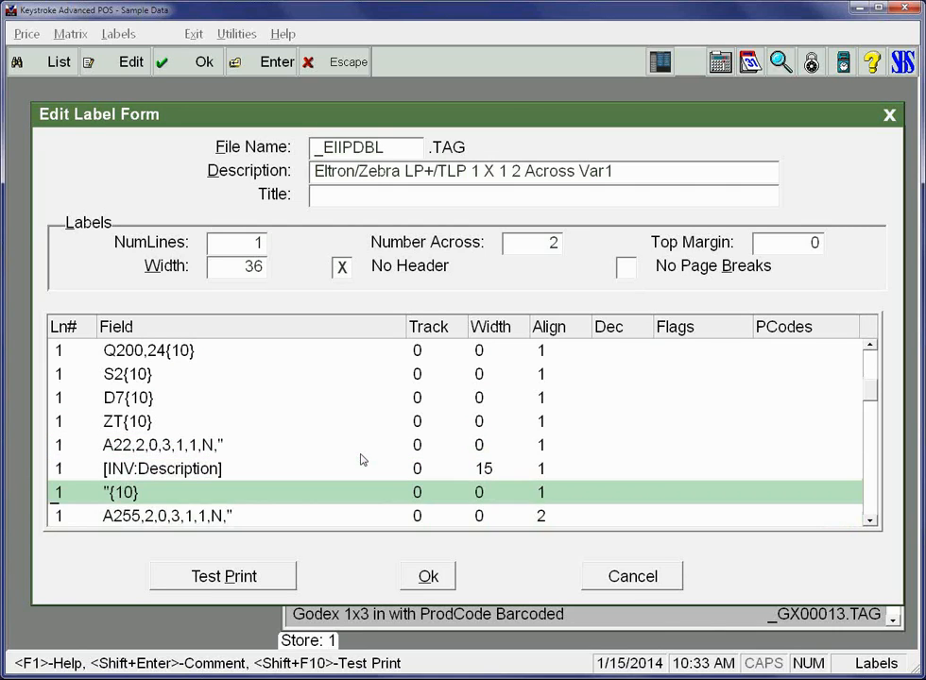
pyautogui.press('Down')
pyautogui.press('Down')
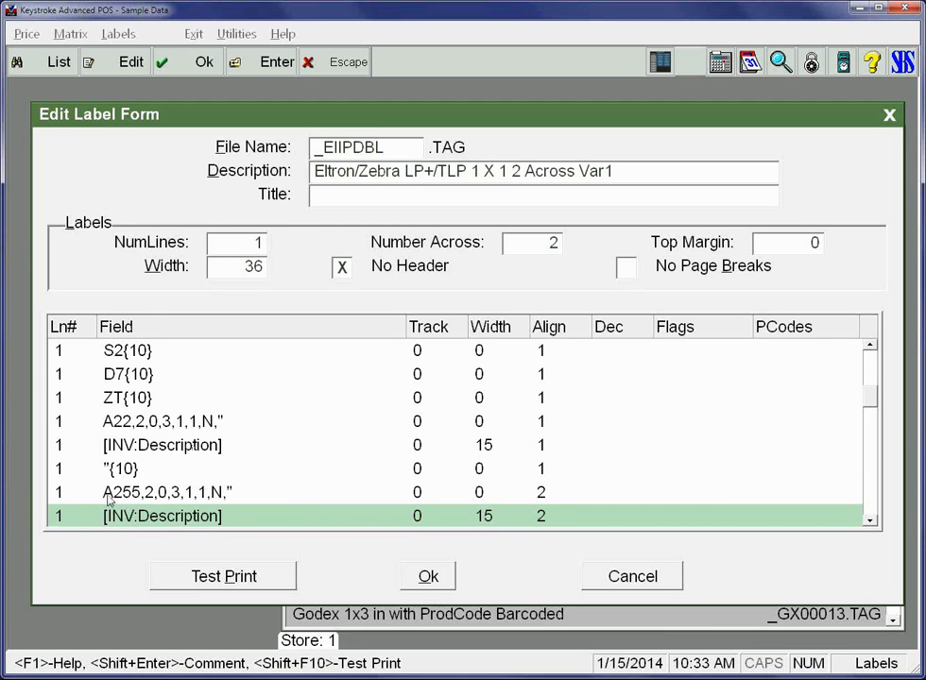
pyautogui.press('Down')
pyautogui.press('Down')
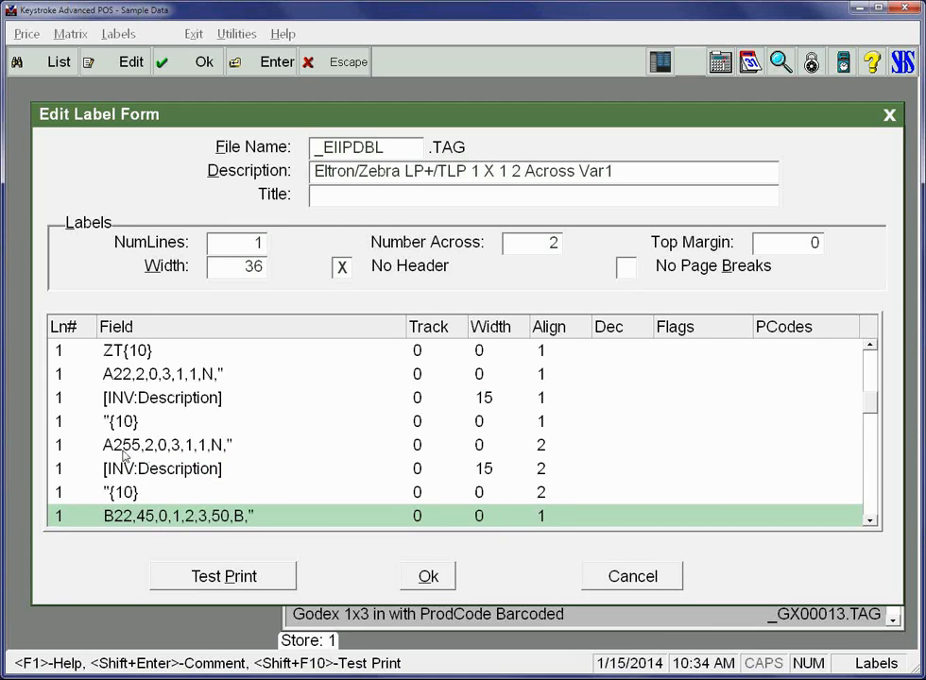
# Compare the A255,2,0,3,1,1,N text command of the second label with the A22,2,0,3,1,1,N command of the first
pyautogui.click(124, 453)
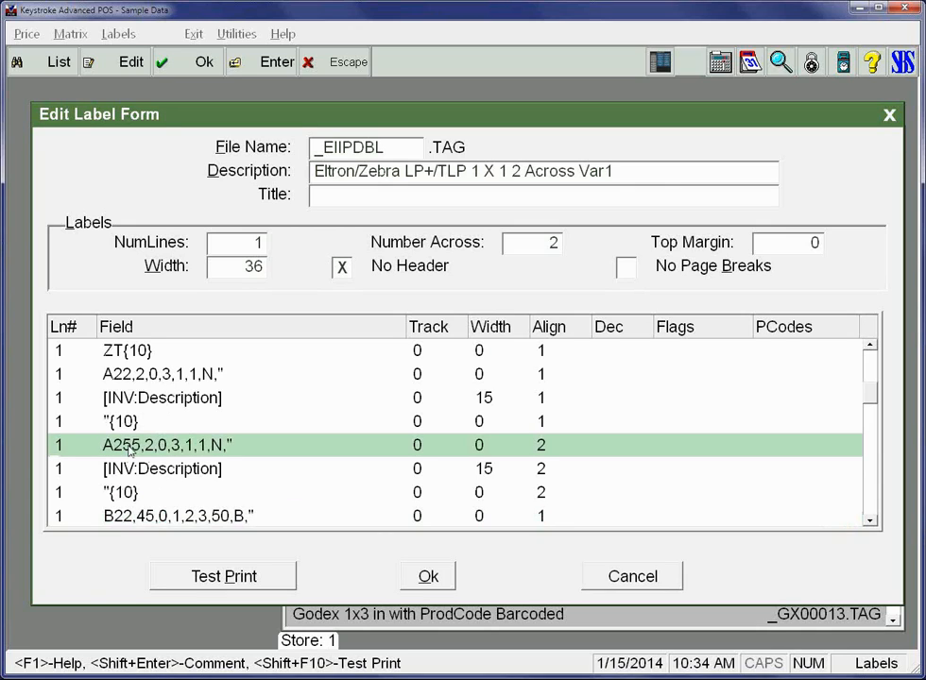
pyautogui.click(165, 377)
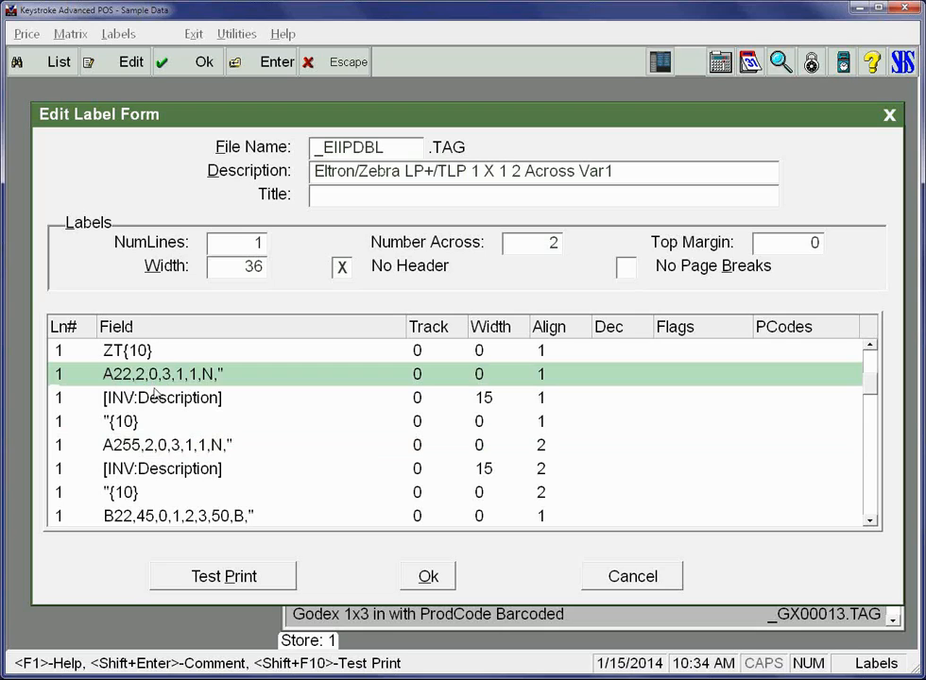
pyautogui.click(118, 424)
pyautogui.click(173, 446)
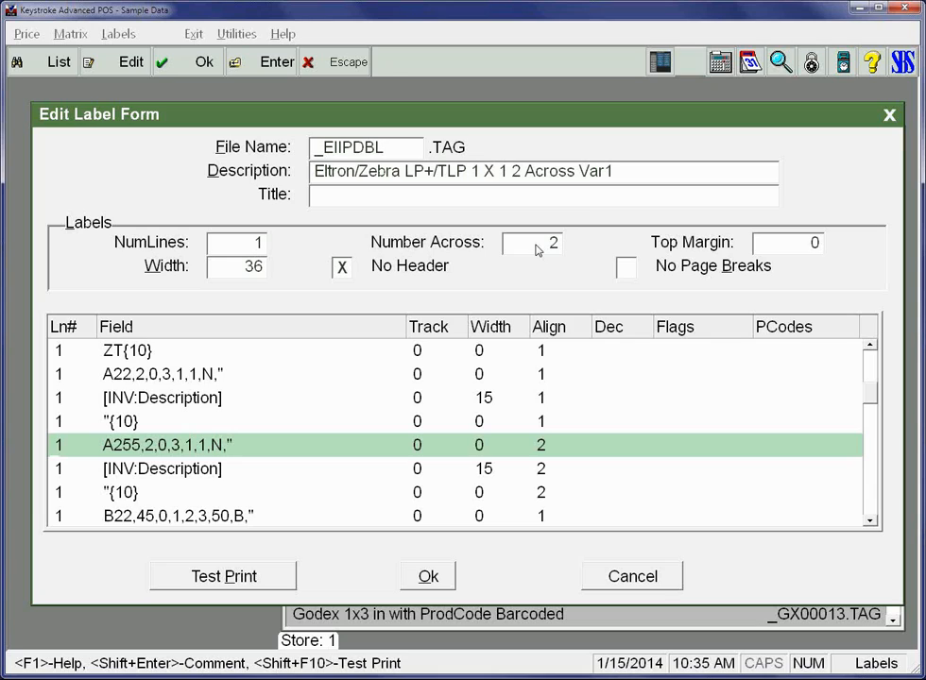
# Look ahead to the first barcode lines and return to the A22,2,0,3,1,1,N command that starts the description lines
pyautogui.press('Down')
pyautogui.press('Down')
pyautogui.press('Down')
pyautogui.press('Down')
pyautogui.press('Down')
pyautogui.press('Down')
pyautogui.press('Down')
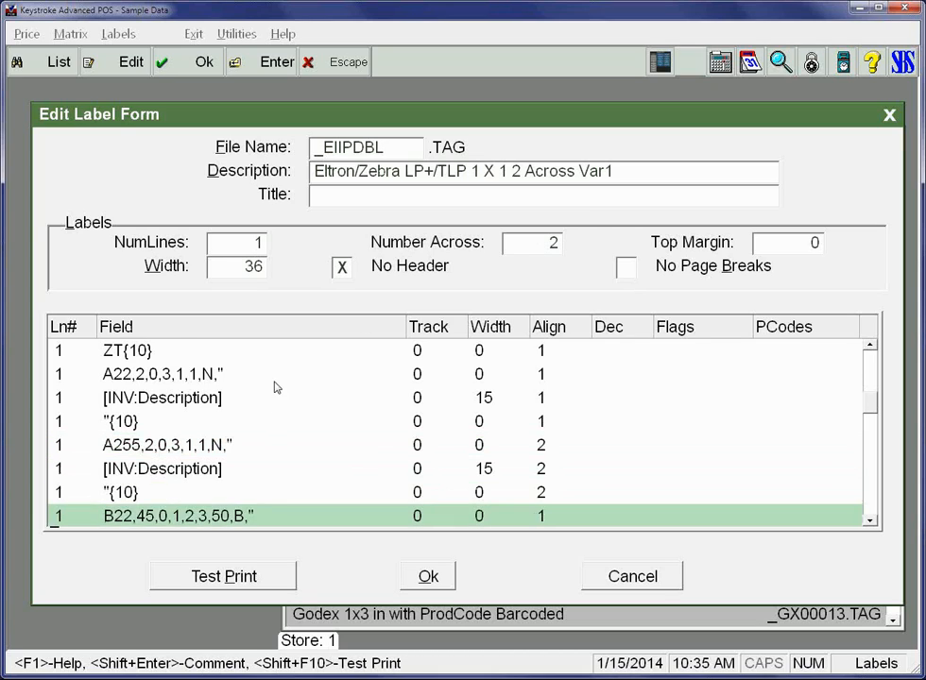
pyautogui.press('Up')
pyautogui.press('Up')
pyautogui.press('Up')
pyautogui.press('Up')
pyautogui.press('Up')
pyautogui.press('Up')
pyautogui.press('Up')
pyautogui.press('Up')
pyautogui.press('Up')
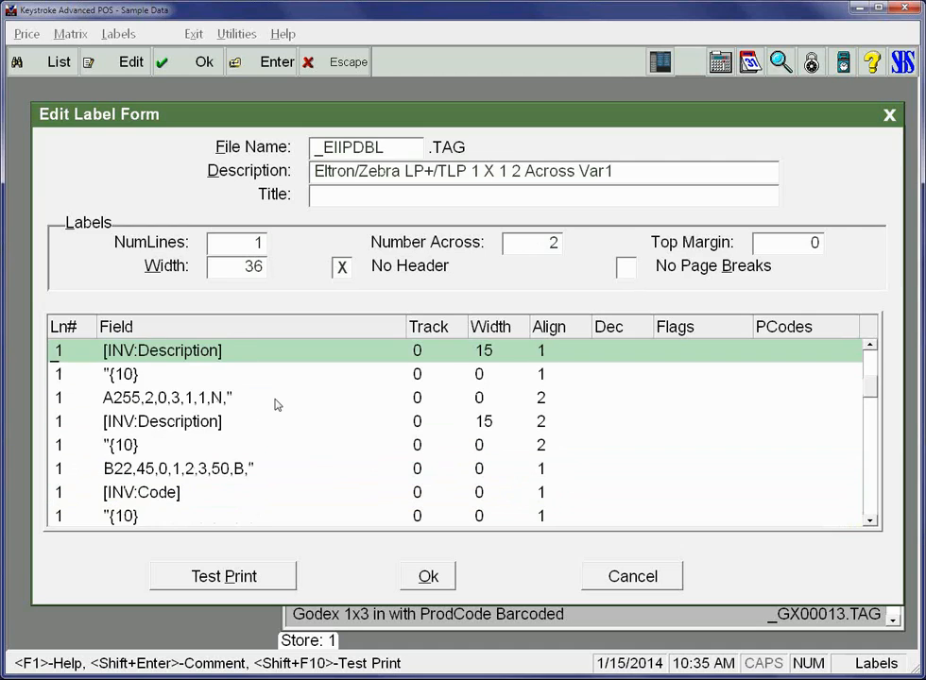
pyautogui.press('Up')
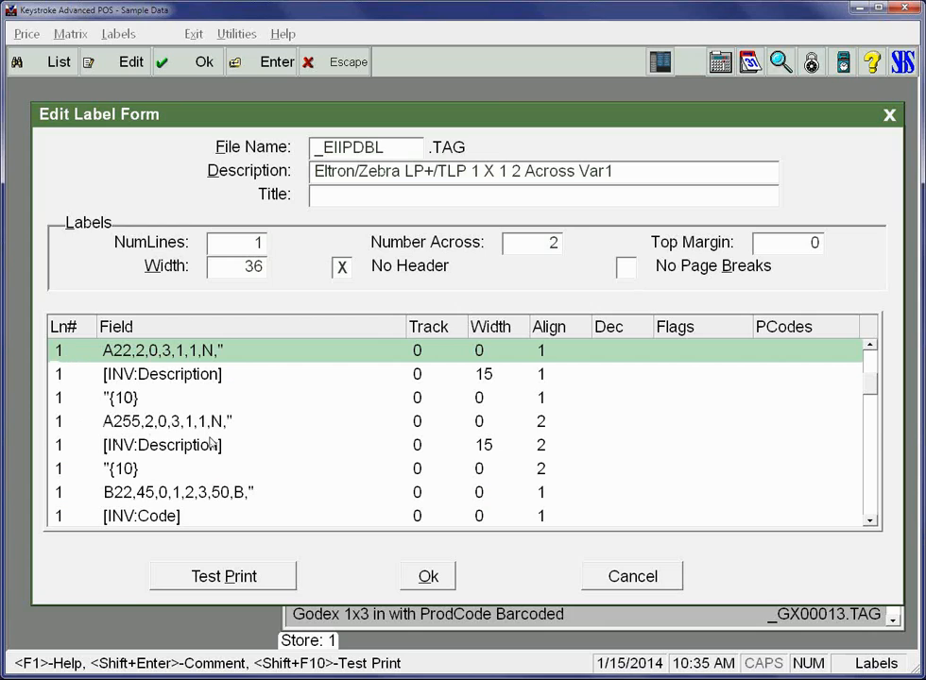
# Go through the description lines and the B22,45 and B255,45 barcode lines down to the A22,162,0,4,1,1,N command
pyautogui.press('Down')
pyautogui.press('Down')
pyautogui.press('Down')
pyautogui.press('Down')
pyautogui.press('Down')
pyautogui.press('Down')
pyautogui.press('Down')
pyautogui.press('Down')
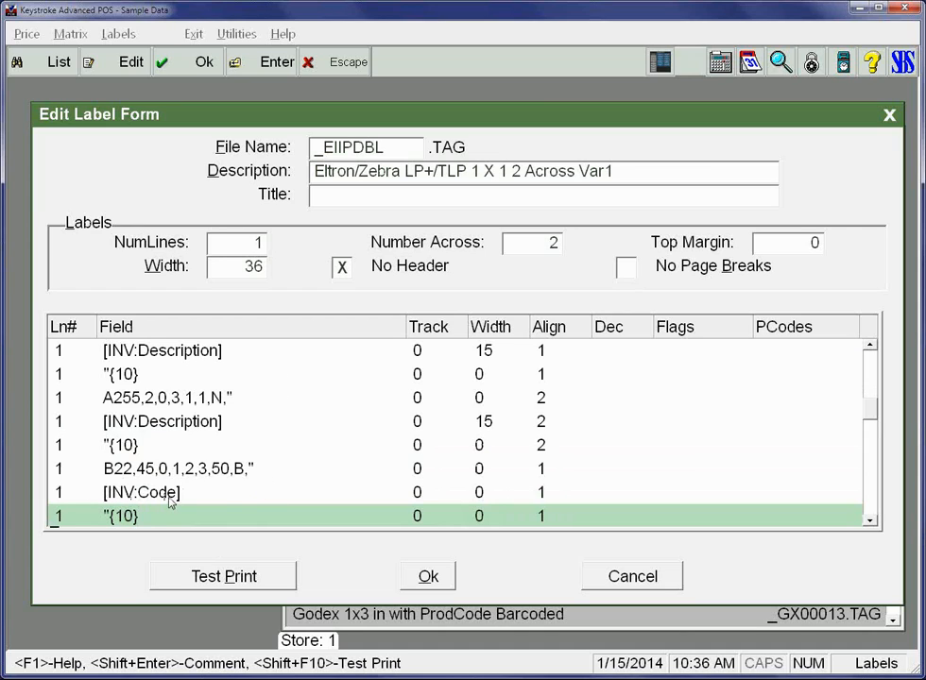
pyautogui.press('Down')
pyautogui.press('Down')
pyautogui.press('Down')
pyautogui.press('Down')
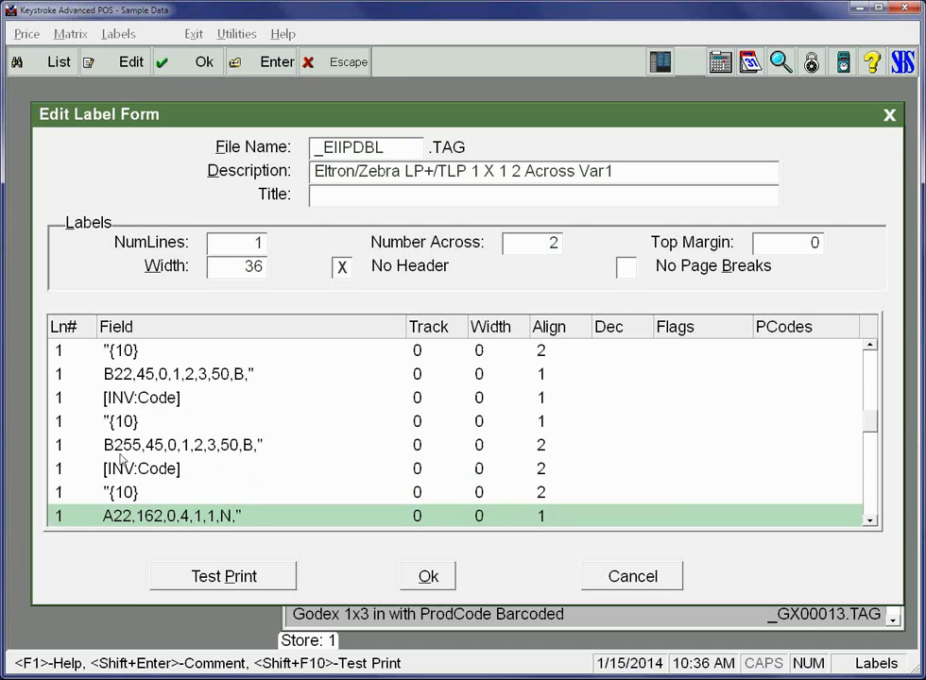
# Highlight the second label's B255,45,0,1,2,3,50,B barcode command and continue down to the [INV:Manufacturer] field
pyautogui.click(191, 457)
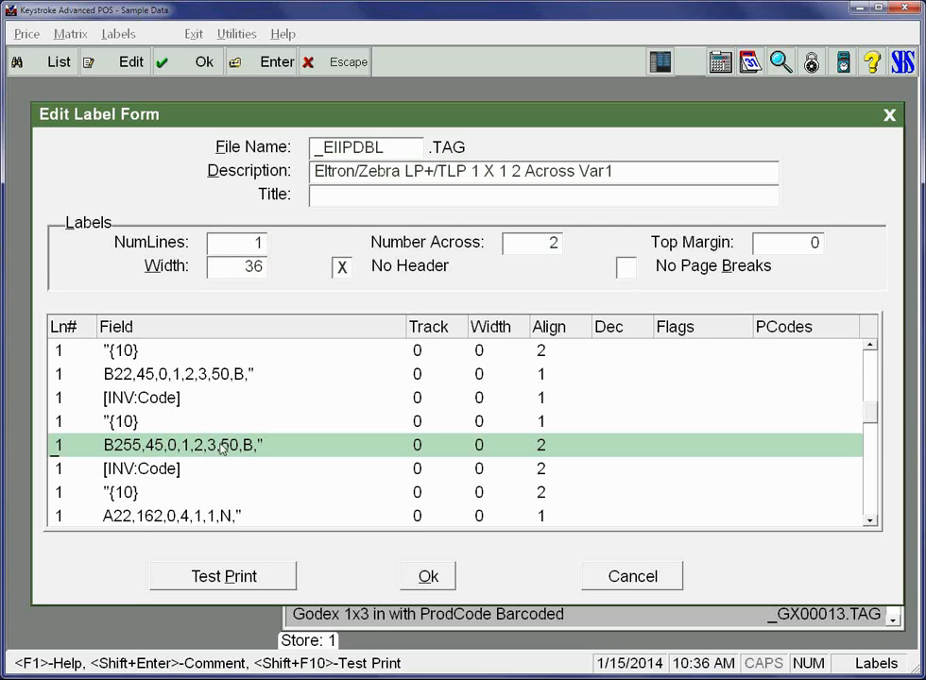
pyautogui.press('Down')
pyautogui.press('Down')
pyautogui.press('Down')
pyautogui.press('Down')
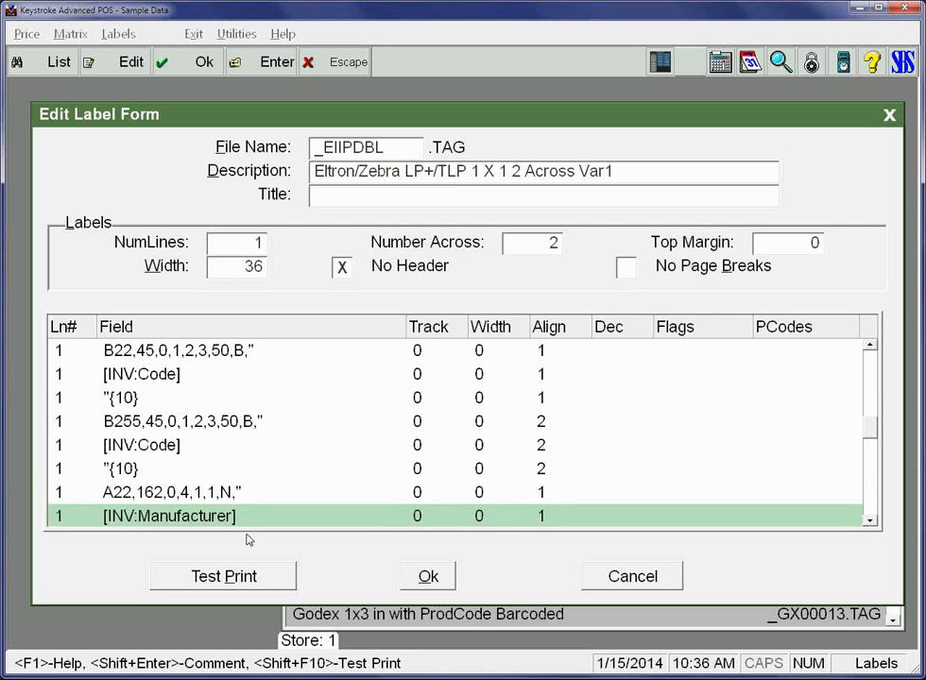
# Go through the A22,162 and A255,162 [INV:Manufacturer] lines down to the first label's [SYS:Current Date] field
pyautogui.press('Down')
pyautogui.press('Down')
pyautogui.press('Down')
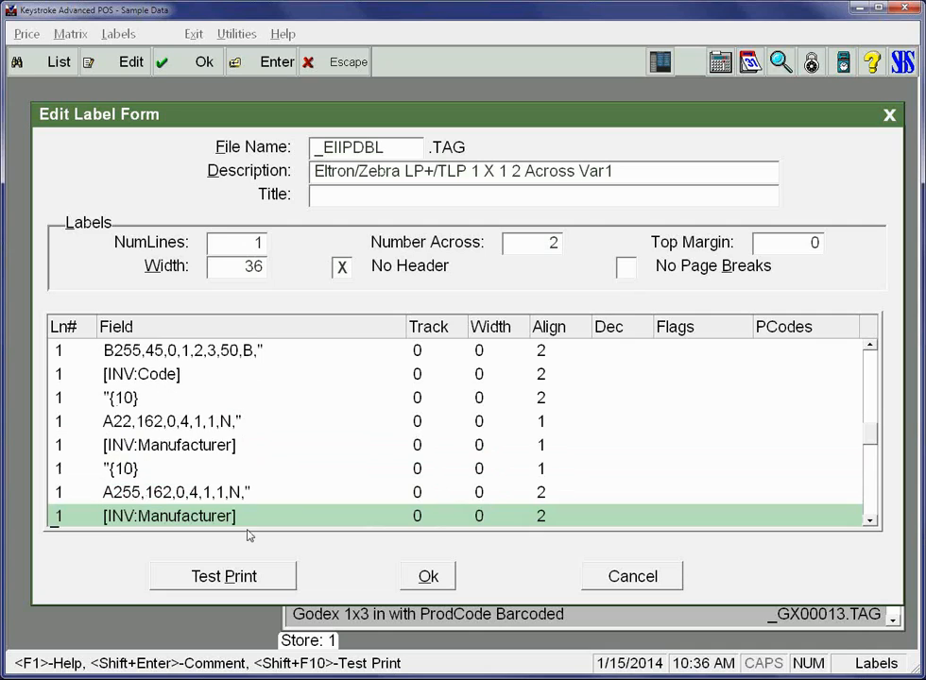
pyautogui.press('Down')
pyautogui.press('Down')
pyautogui.press('Down')
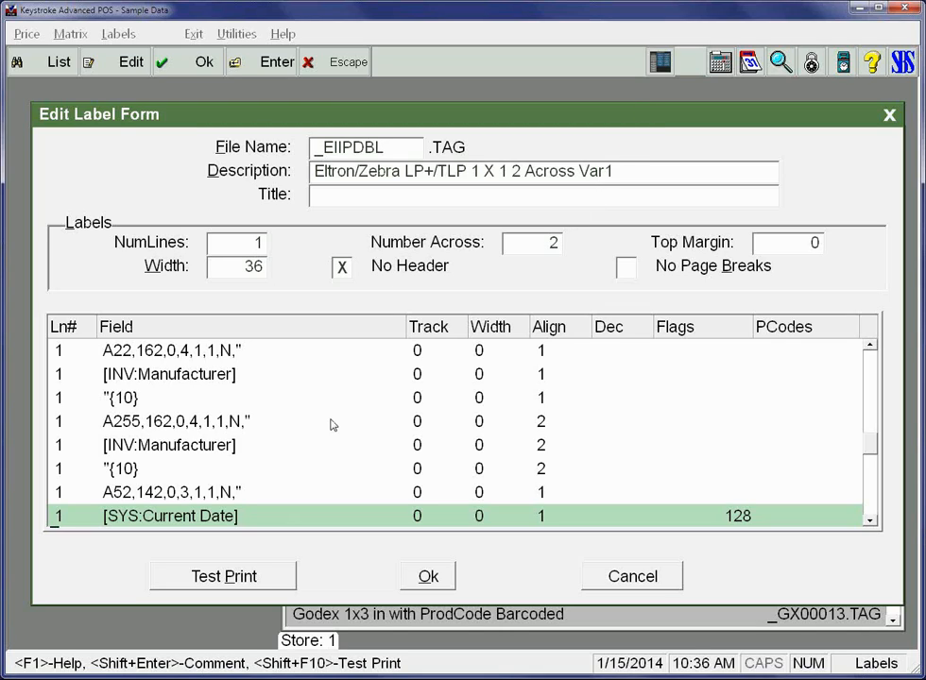
# Continue through the A52,142 and A285,142 date lines down to the first label's [INVC:Selected Price] field
pyautogui.press('Down')
pyautogui.press('Down')
pyautogui.press('Down')
pyautogui.press('Down')
pyautogui.press('Down')
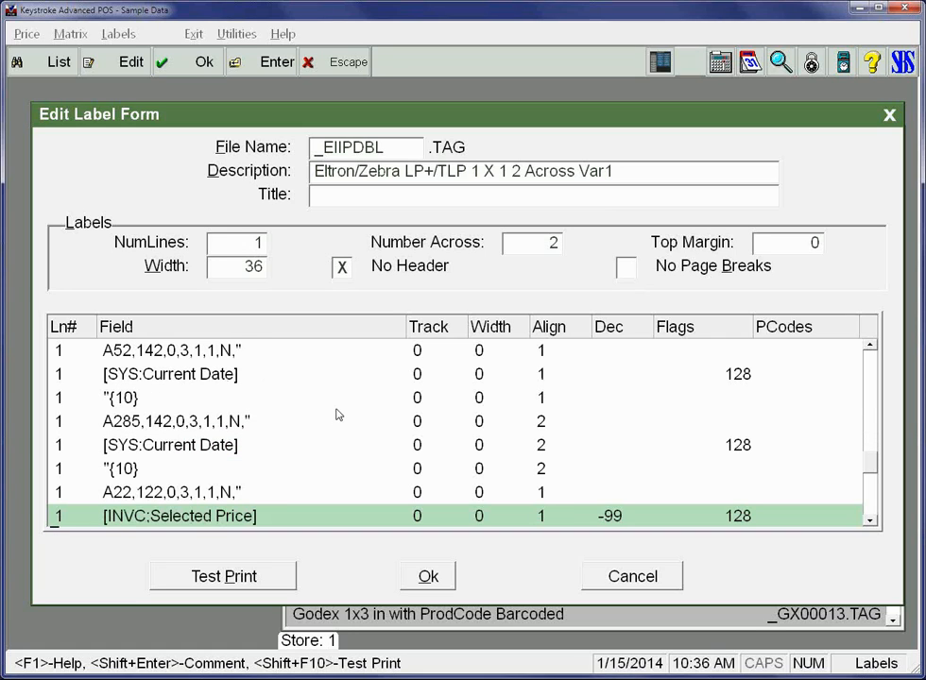
# Return to the first label's [INV:Description] field, view its field settings and close them without changes
pyautogui.press('Up')
pyautogui.press('Up')
pyautogui.press('Up')
pyautogui.press('Up')
pyautogui.press('Up')
pyautogui.press('Up')
pyautogui.press('Up')
pyautogui.press('Up')
pyautogui.press('Up')
pyautogui.press('Up')
pyautogui.press('Up')
pyautogui.press('Up')
pyautogui.press('Up')
pyautogui.press('Up')
pyautogui.press('Up')
pyautogui.press('Up')
pyautogui.press('Up')
pyautogui.press('Up')
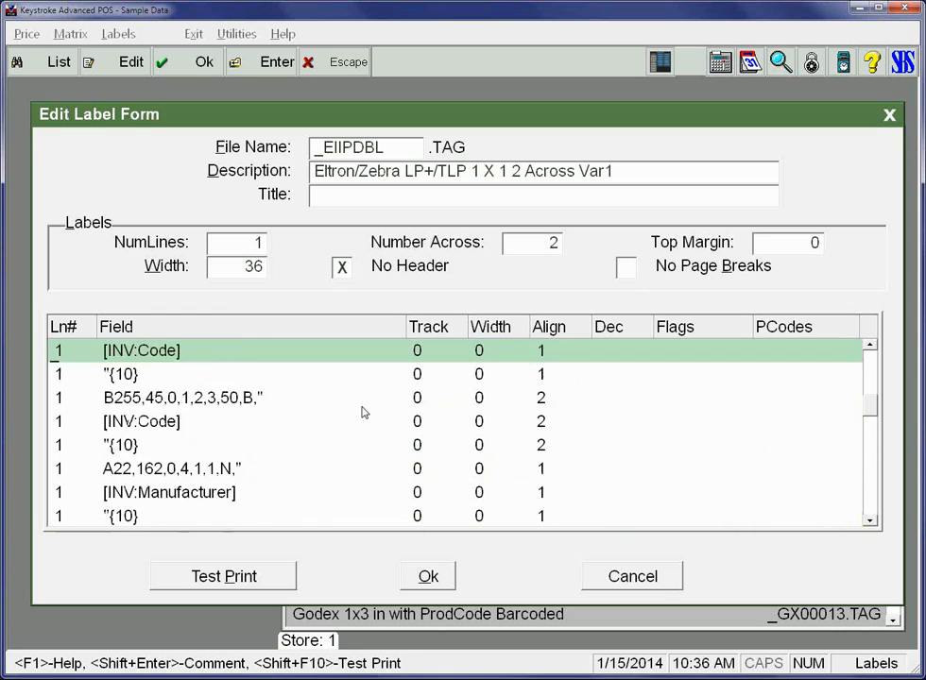
pyautogui.press('Up')
pyautogui.press('Up')
pyautogui.press('Up')
pyautogui.press('Up')
pyautogui.press('Up')
pyautogui.press('Up')
pyautogui.press('Up')
pyautogui.press('Up')
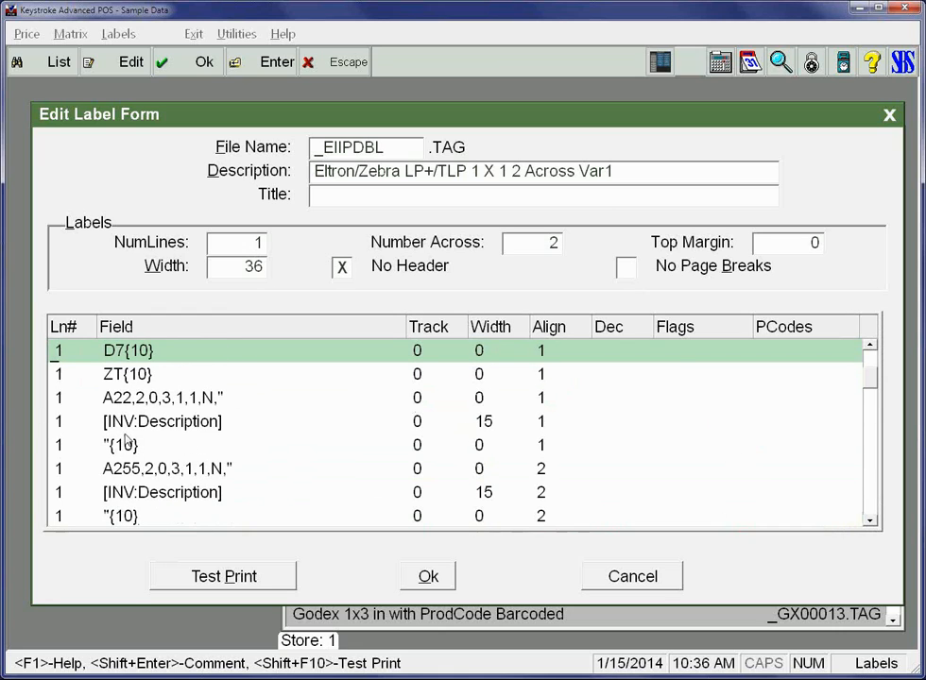
pyautogui.click(180, 427)
pyautogui.doubleClick(517, 424)
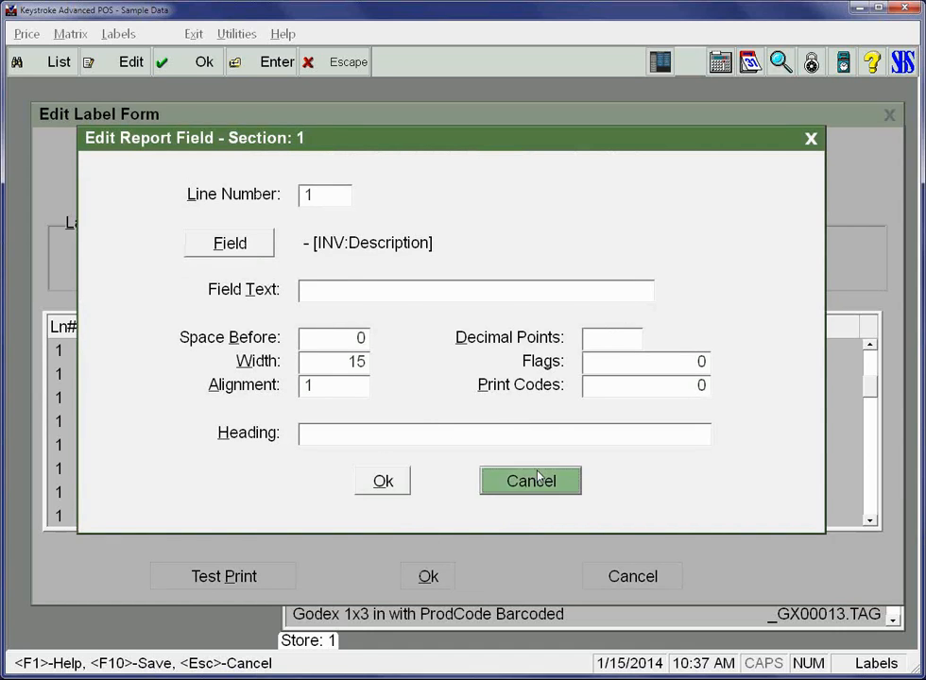
pyautogui.click(533, 480)
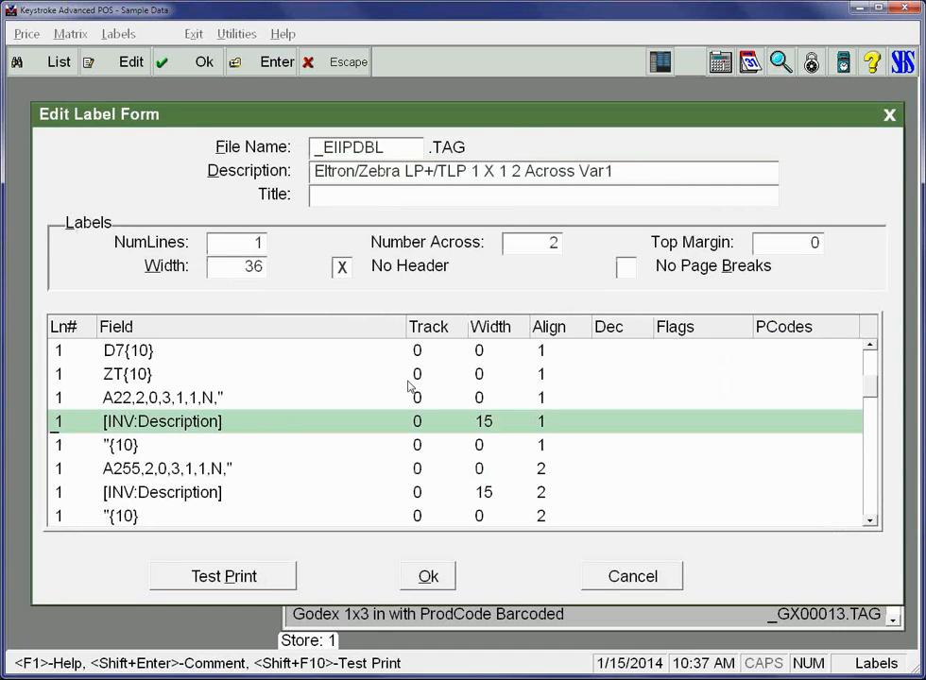
# Look through the following label lines and return to the A22,2,0,3,1,1,N command that precedes the first description field
pyautogui.press('Down')
pyautogui.press('Down')
pyautogui.press('Down')
pyautogui.press('Down')
pyautogui.press('Down')
pyautogui.press('Down')
pyautogui.press('Down')
pyautogui.press('Down')
pyautogui.press('Down')
pyautogui.press('Down')
pyautogui.press('Down')
pyautogui.press('Down')
pyautogui.press('Down')
pyautogui.press('Down')
pyautogui.press('Down')
pyautogui.press('Down')
pyautogui.press('Down')
pyautogui.press('Down')
pyautogui.press('Down')
pyautogui.press('Down')
pyautogui.press('Down')
pyautogui.press('Down')
pyautogui.press('Up')
pyautogui.press('Up')
pyautogui.press('Up')
pyautogui.press('Up')
pyautogui.press('Up')
pyautogui.press('Up')
pyautogui.press('Up')
pyautogui.press('Up')
pyautogui.press('Up')
pyautogui.press('Up')
pyautogui.press('Up')
pyautogui.press('Up')
pyautogui.press('Up')
pyautogui.press('Up')
pyautogui.press('Up')
pyautogui.press('Up')
pyautogui.press('Up')
pyautogui.press('Up')
pyautogui.press('Up')
pyautogui.press('Up')
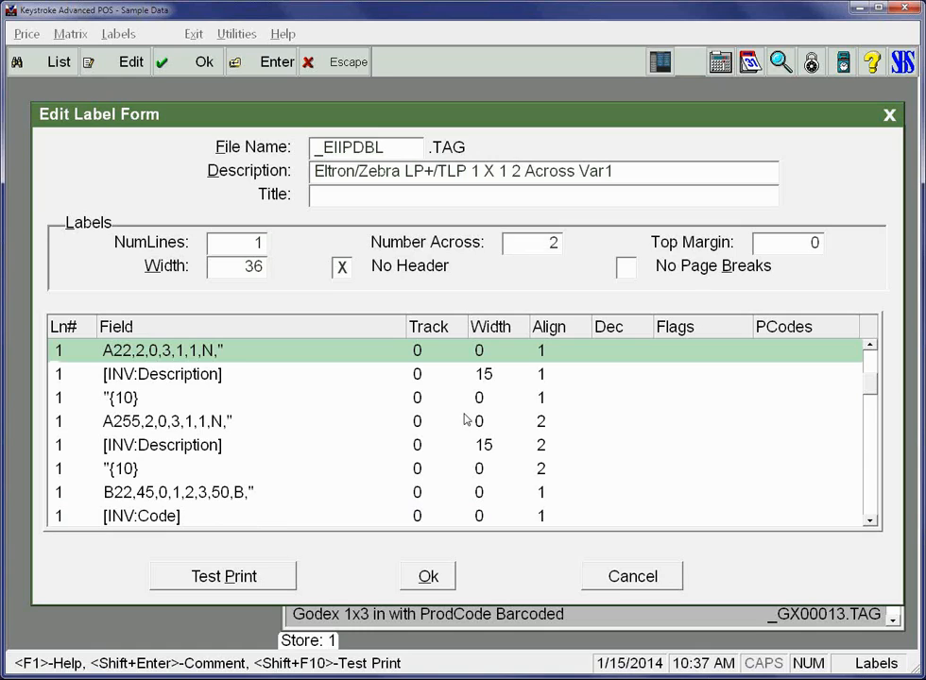
# Reopen the first [INV:Description] field's settings, view the source lists available for the field, and cancel
pyautogui.click(482, 374)
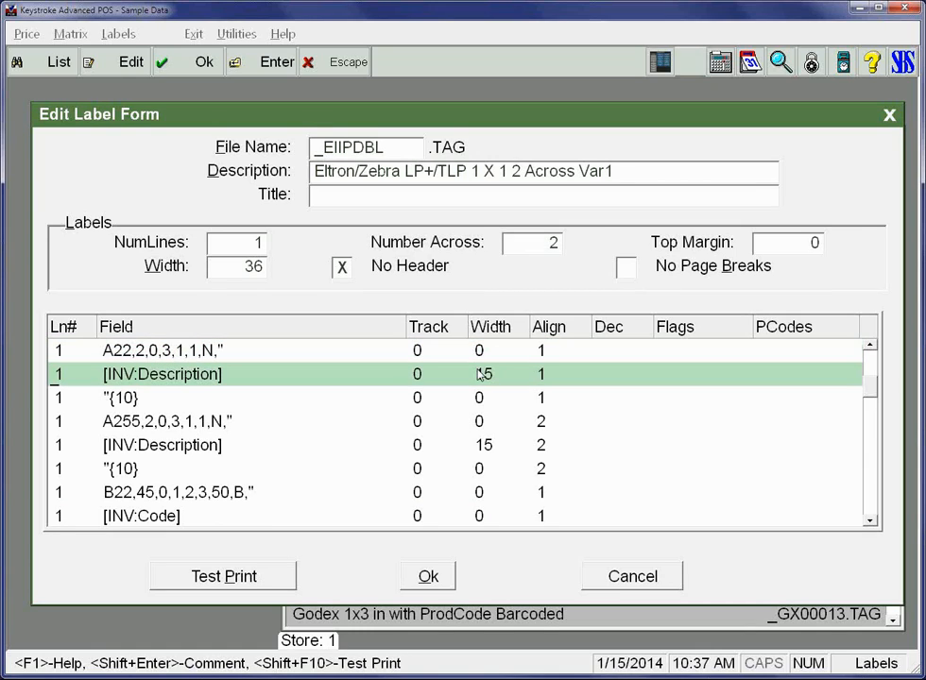
pyautogui.doubleClick(481, 374)
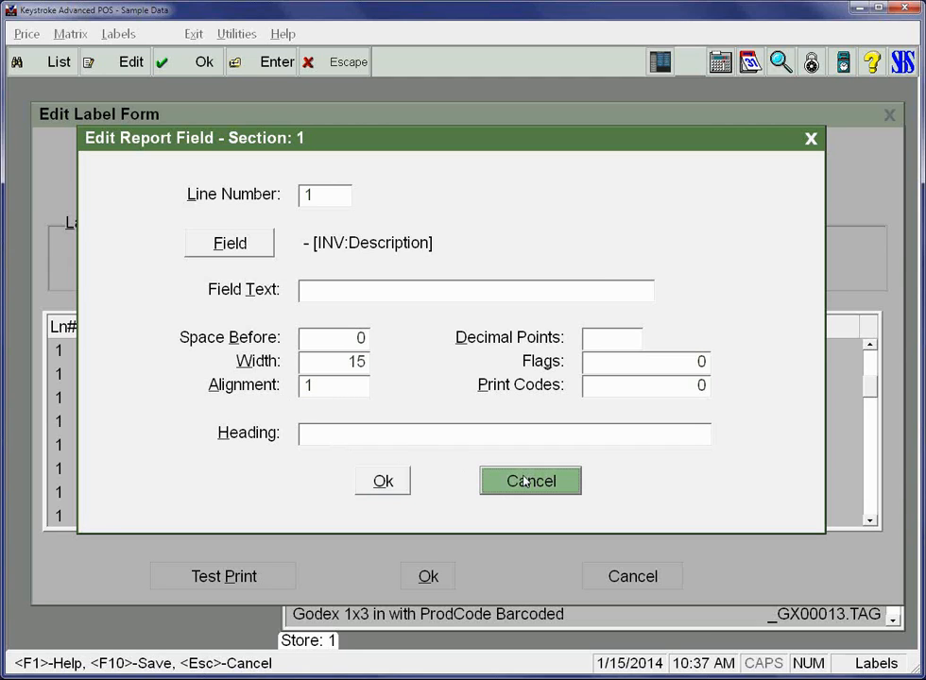
pyautogui.click(227, 244)
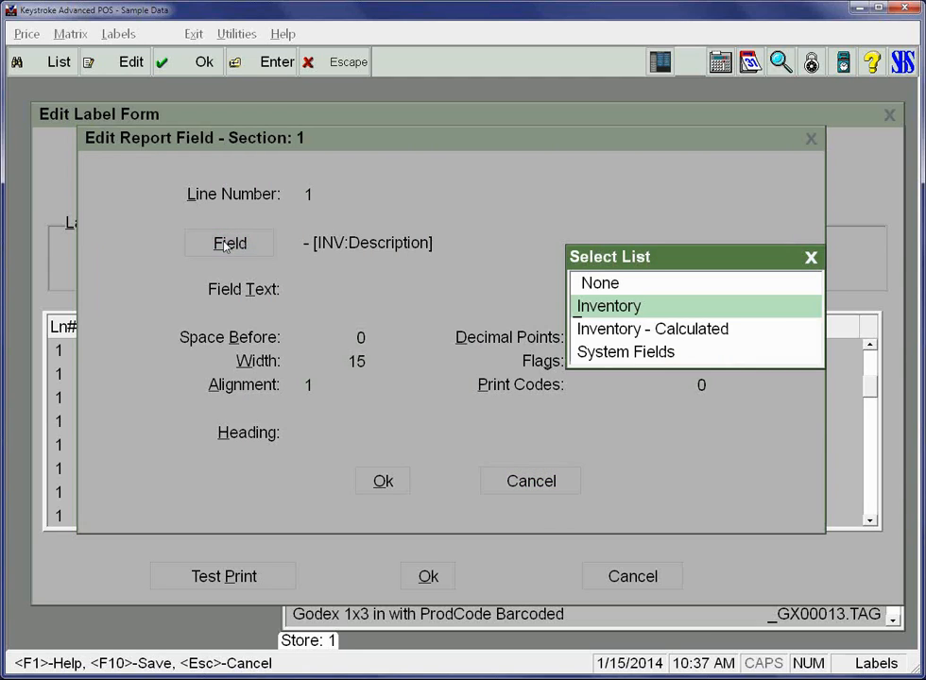
pyautogui.click(814, 258)
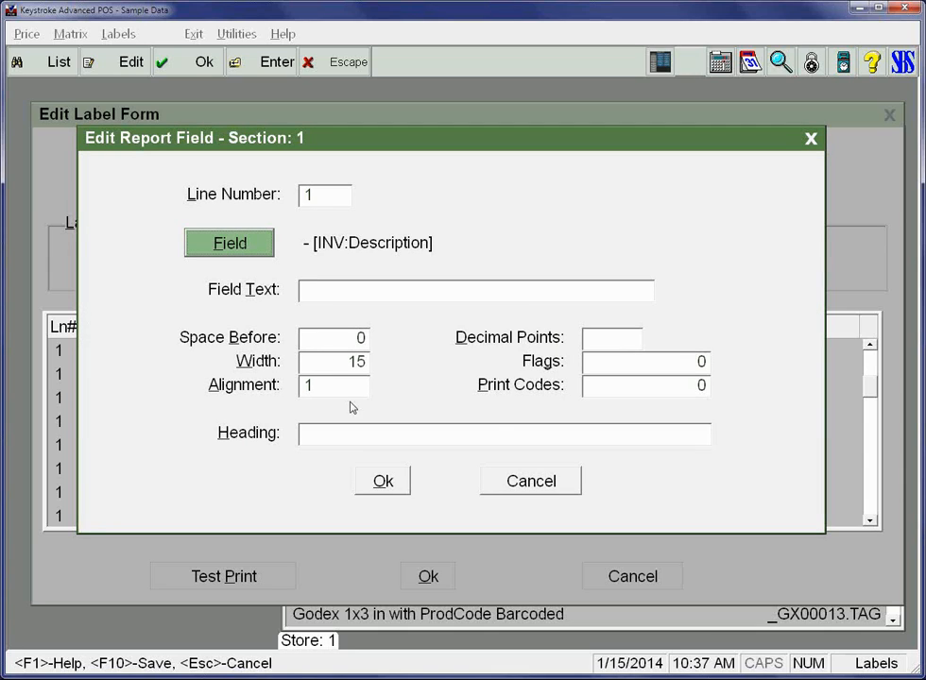
pyautogui.click(530, 482)
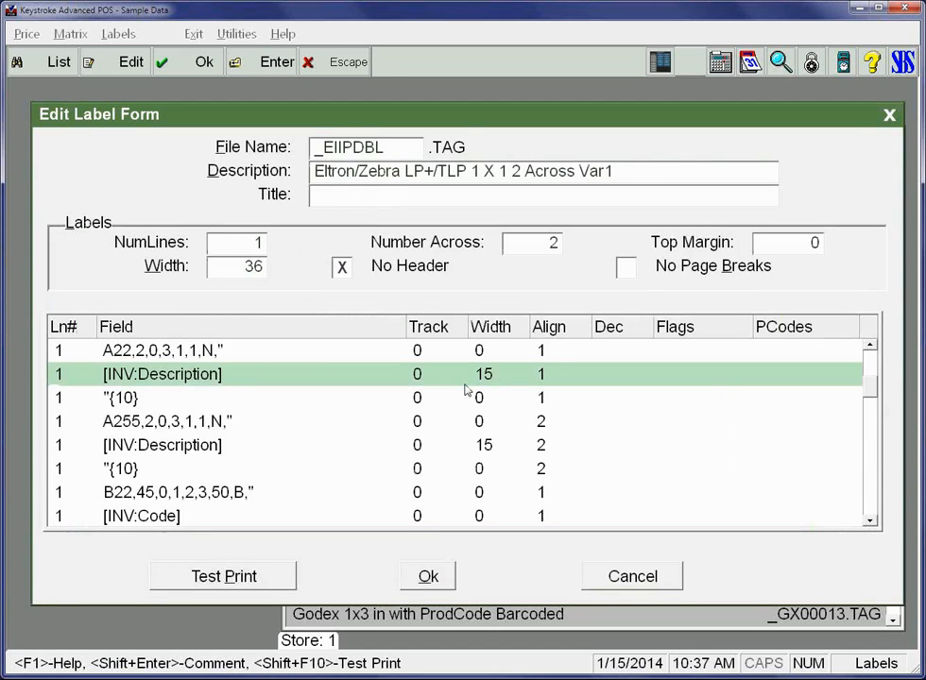
# View the alignment options for the first label's [INV:Description] field, including Print on Label #1 and #2, and close without changes
pyautogui.press('Down')
pyautogui.press('Down')
pyautogui.press('Down')
pyautogui.press('Down')
pyautogui.press('Down')
pyautogui.press('Down')
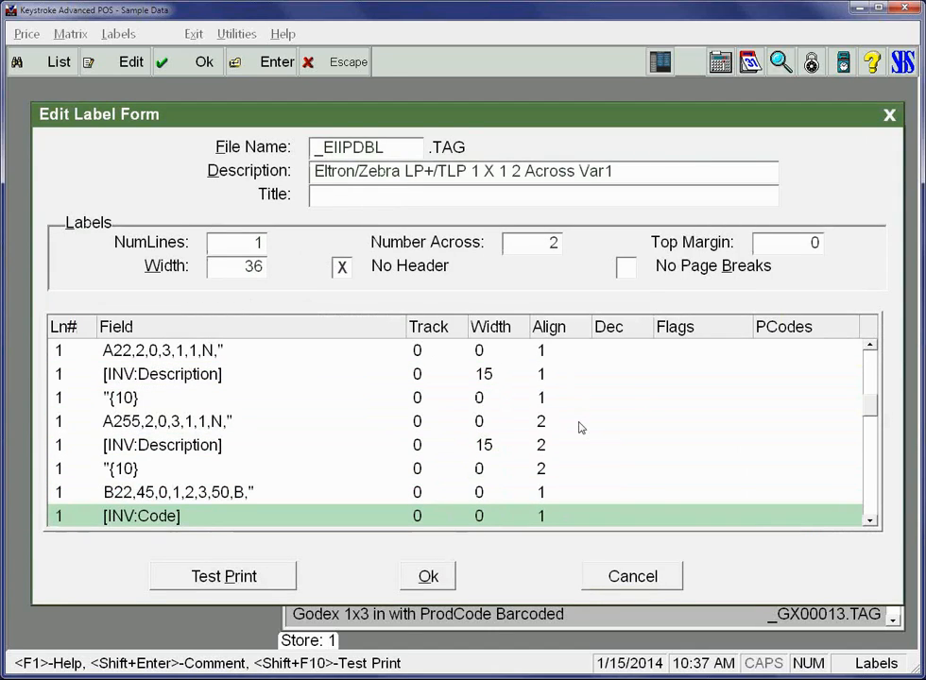
pyautogui.click(549, 379)
pyautogui.press('Return')
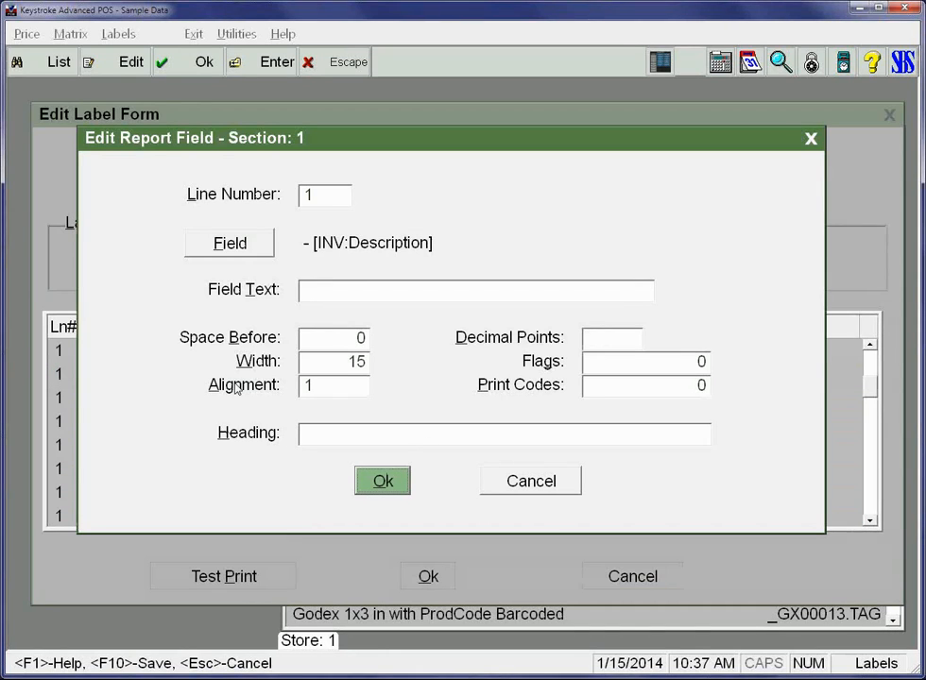
pyautogui.click(363, 385)
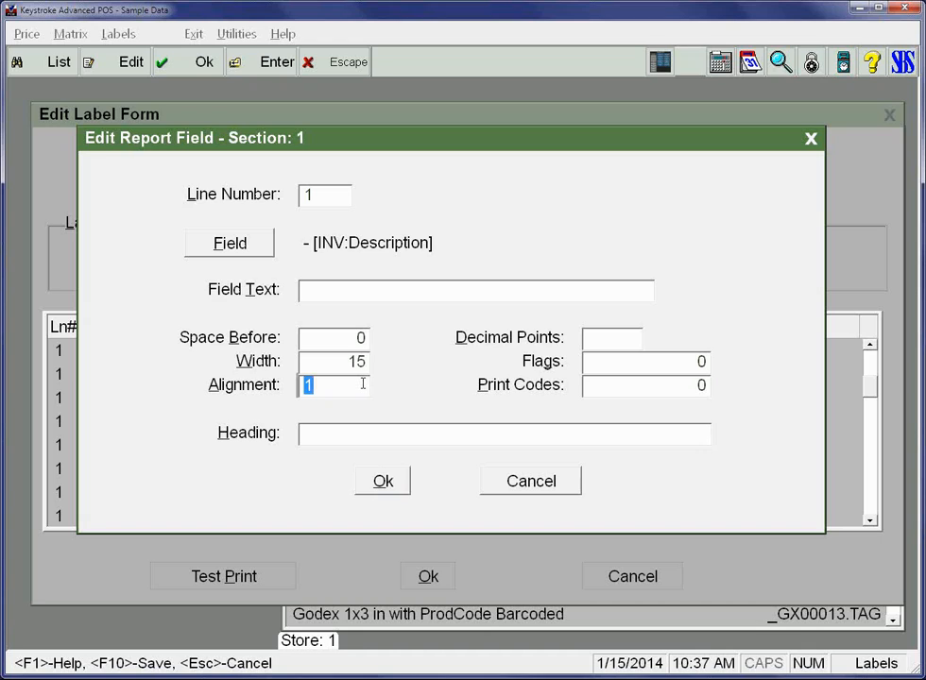
pyautogui.rightClick(363, 384)
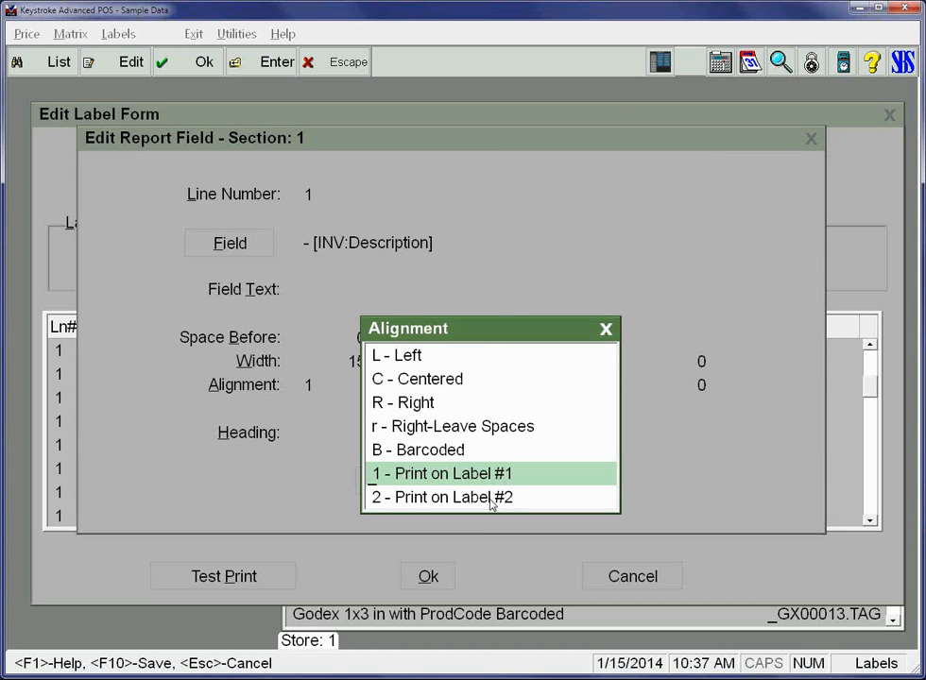
pyautogui.press('Escape')
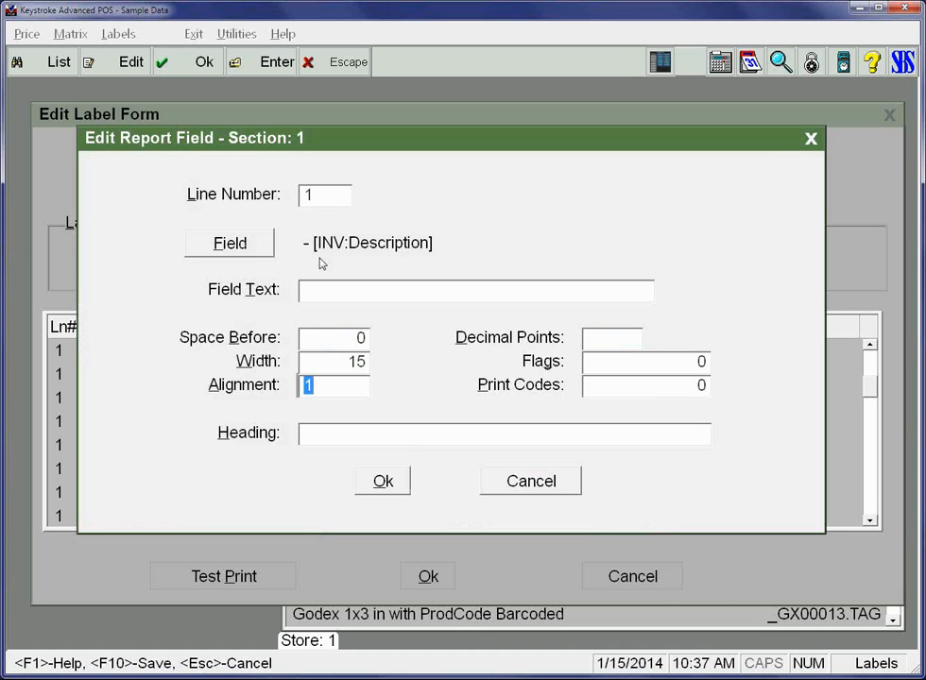
pyautogui.press('Escape')
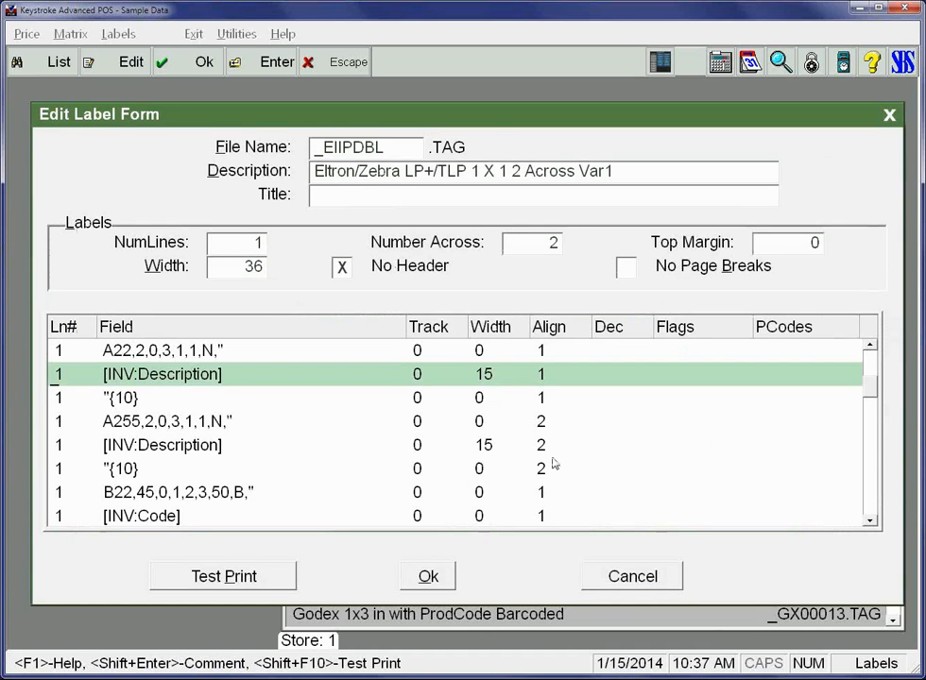
# Compare the alignment of the second description and the barcode lines, ending on the first label's B22,45,0,1,2,3,50,B command
pyautogui.press('Down')
pyautogui.press('Down')
pyautogui.press('Down')
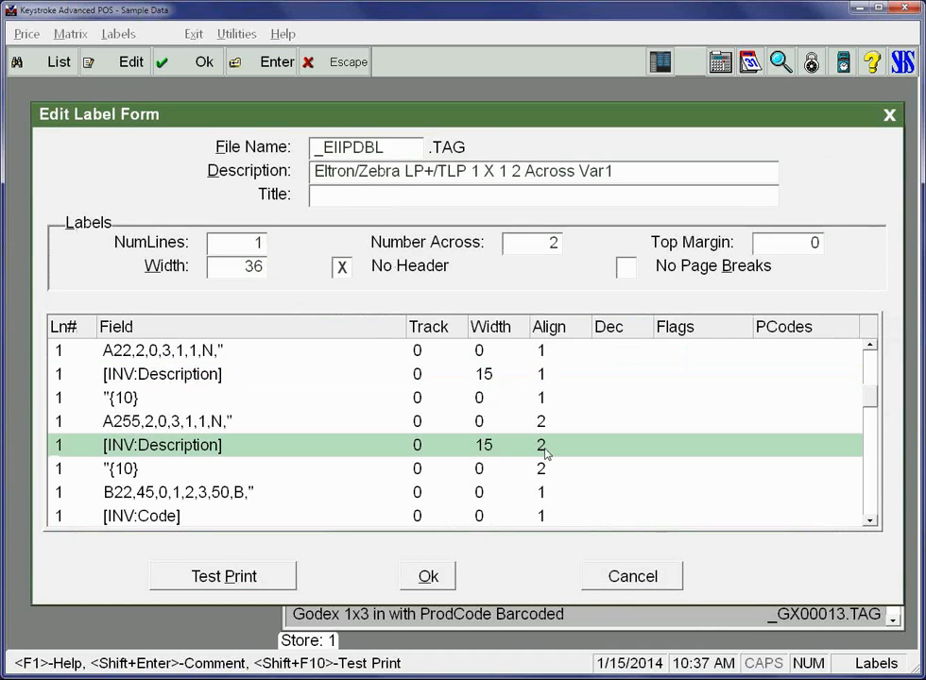
pyautogui.press('Down')
pyautogui.press('Down')
pyautogui.press('Down')
pyautogui.press('Down')
pyautogui.press('Down')
pyautogui.press('Down')
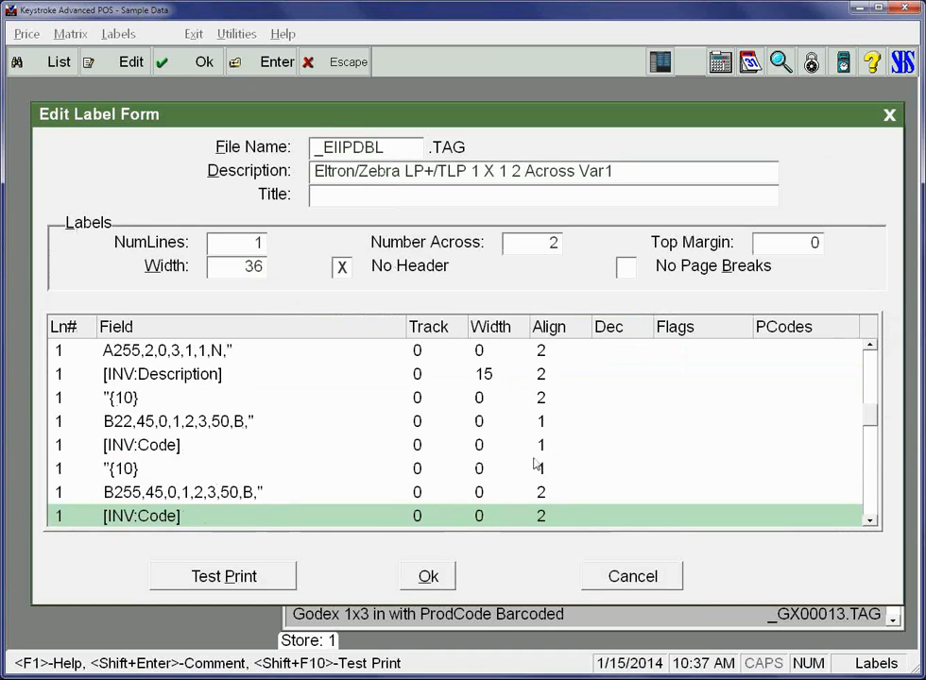
pyautogui.press('Up')
pyautogui.press('Up')
pyautogui.press('Up')
pyautogui.press('Up')
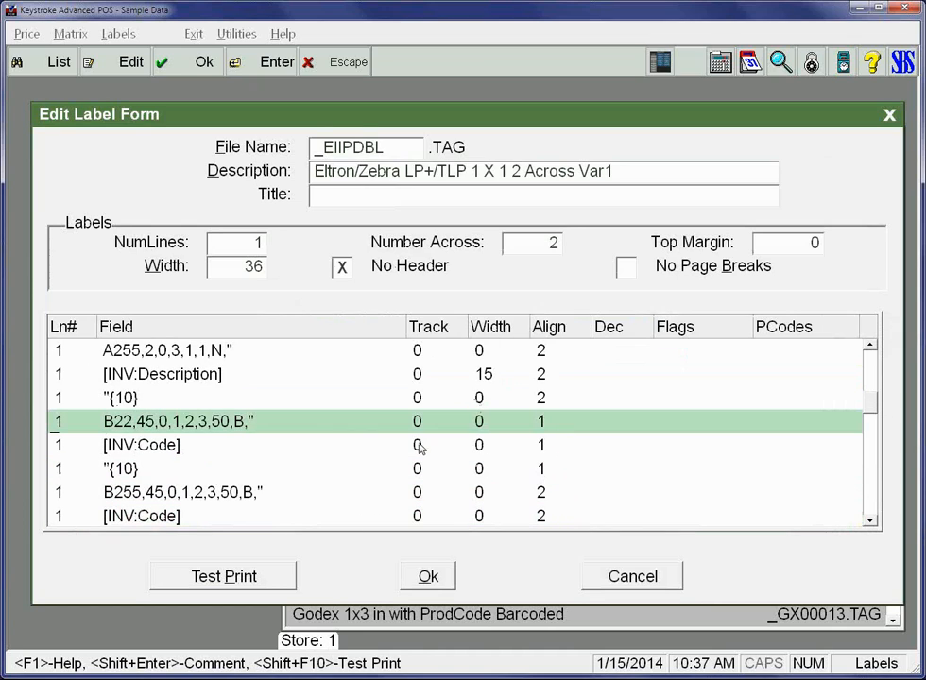
# Check the alignment from the barcode lines down to the second label's A255,162,0,4,1,1,N manufacturer command
pyautogui.click(545, 472)
pyautogui.press('Down')
pyautogui.press('Down')
pyautogui.press('Down')
pyautogui.press('Down')
pyautogui.press('Down')
pyautogui.press('Down')
pyautogui.press('Down')
pyautogui.press('Down')
pyautogui.press('Down')
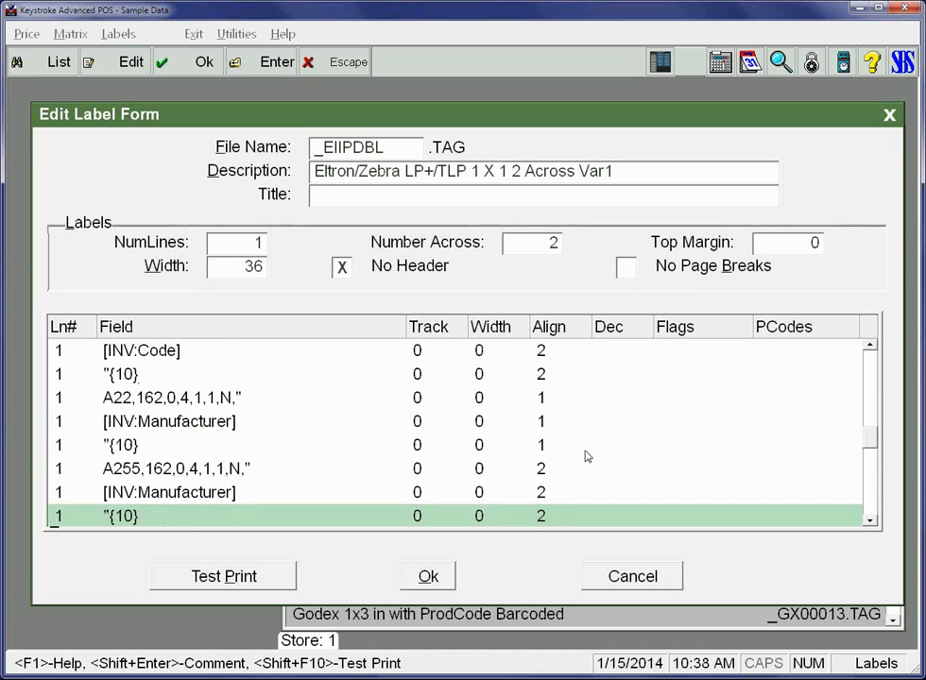
pyautogui.click(542, 476)
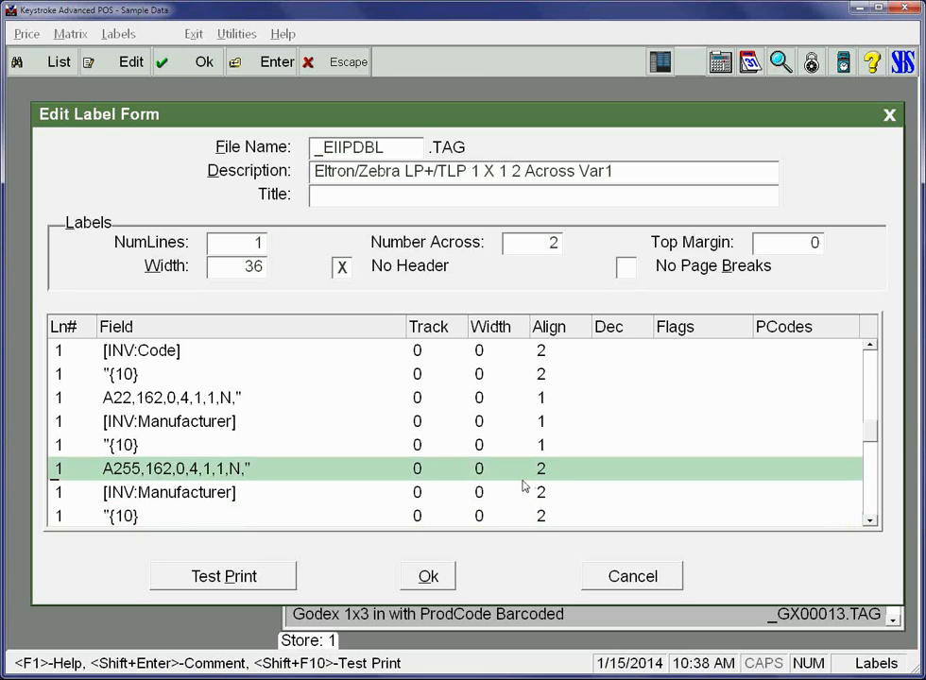
# Go through the current date and selected price lines of both labels down to the first label's [INV:Class] lines
pyautogui.press('Down')
pyautogui.press('Down')
pyautogui.press('Down')
pyautogui.press('Down')
pyautogui.press('Down')
pyautogui.press('Down')
pyautogui.press('Down')
pyautogui.press('Down')
pyautogui.press('Down')
pyautogui.press('Down')
pyautogui.press('Down')
pyautogui.press('Down')
pyautogui.press('Down')
pyautogui.press('Down')
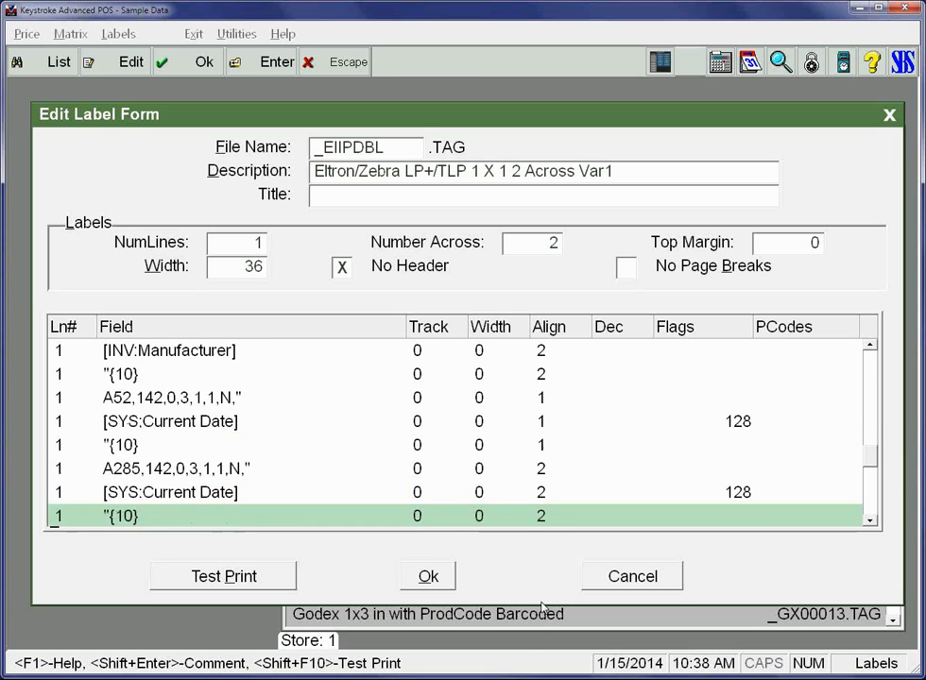
pyautogui.press('Down')
pyautogui.press('Down')
pyautogui.press('Down')
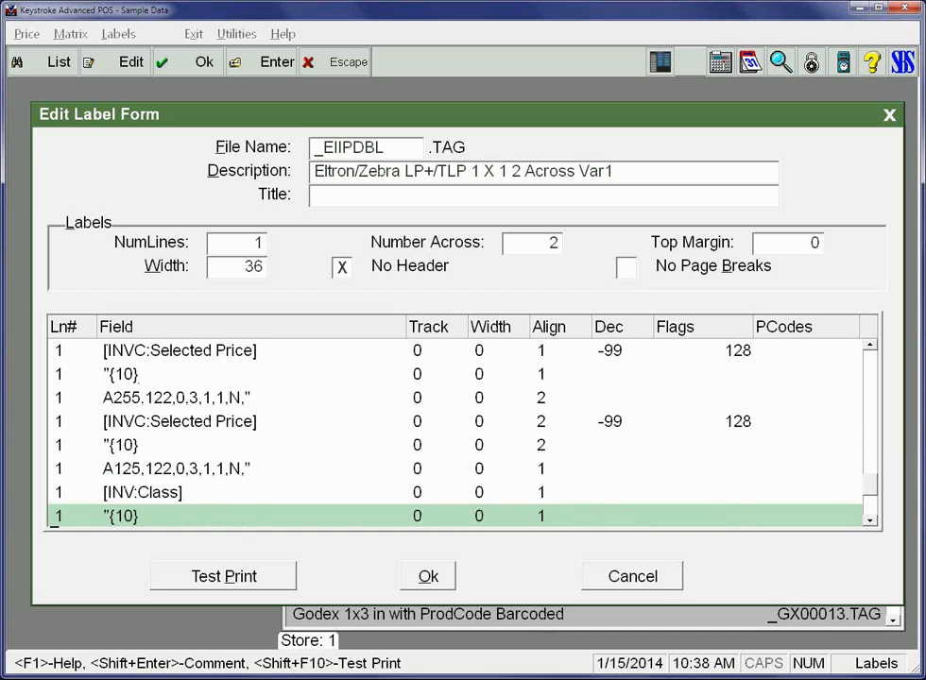
# Highlight the second label's [INVC:Selected Price] field and continue past the P1{10} command to the end of the form
pyautogui.click(291, 440)
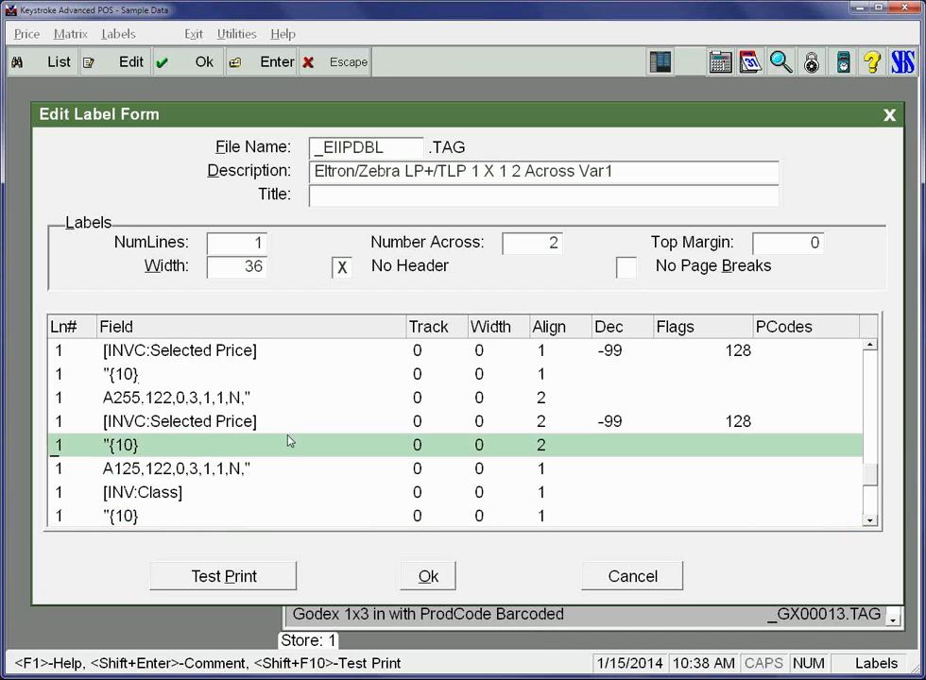
pyautogui.click(212, 425)
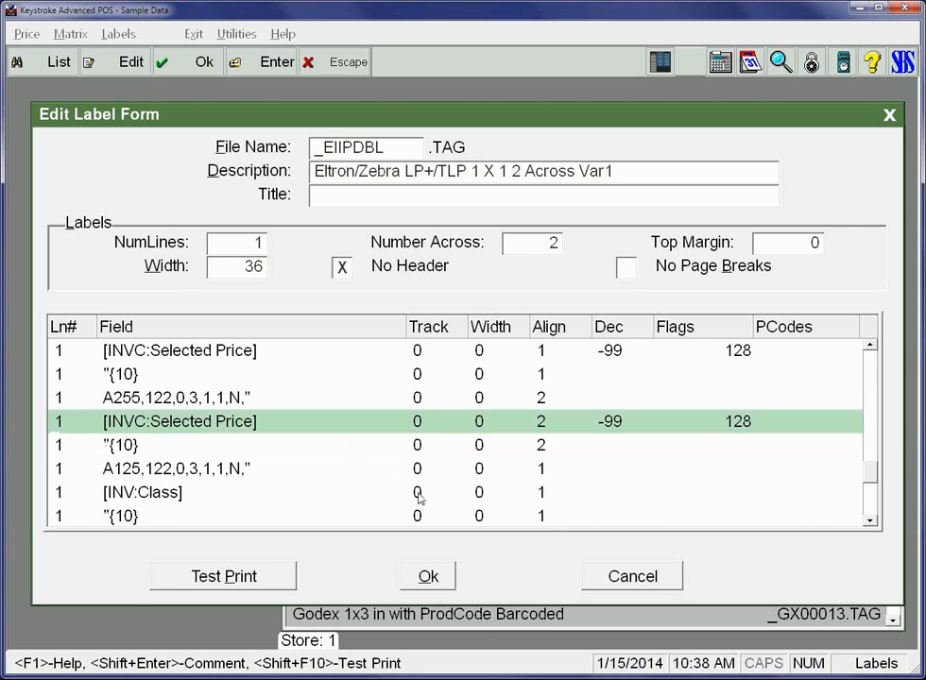
pyautogui.scroll(-10, 364, 516)
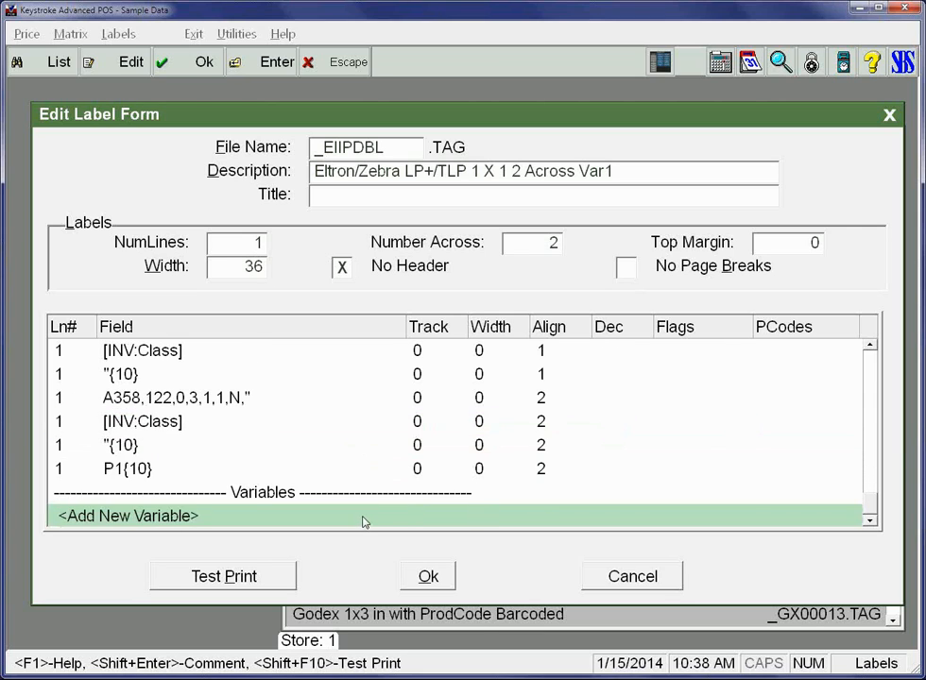
# Dismiss the new variable entry and close the two-across label form without saving changes
pyautogui.doubleClick(363, 518)
pyautogui.press('Escape')
pyautogui.click(635, 584)
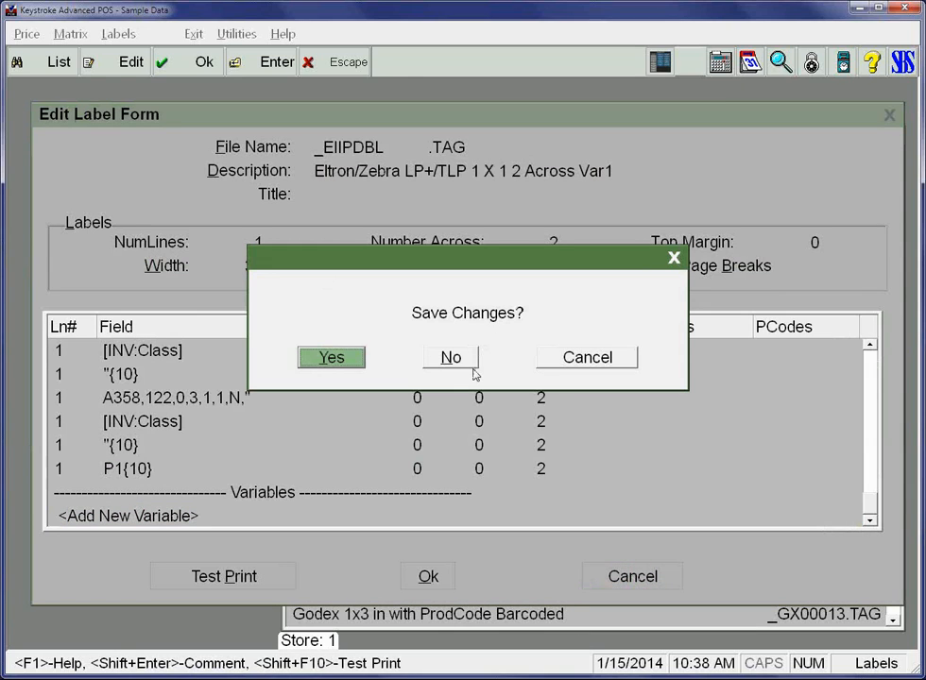
pyautogui.click(444, 365)
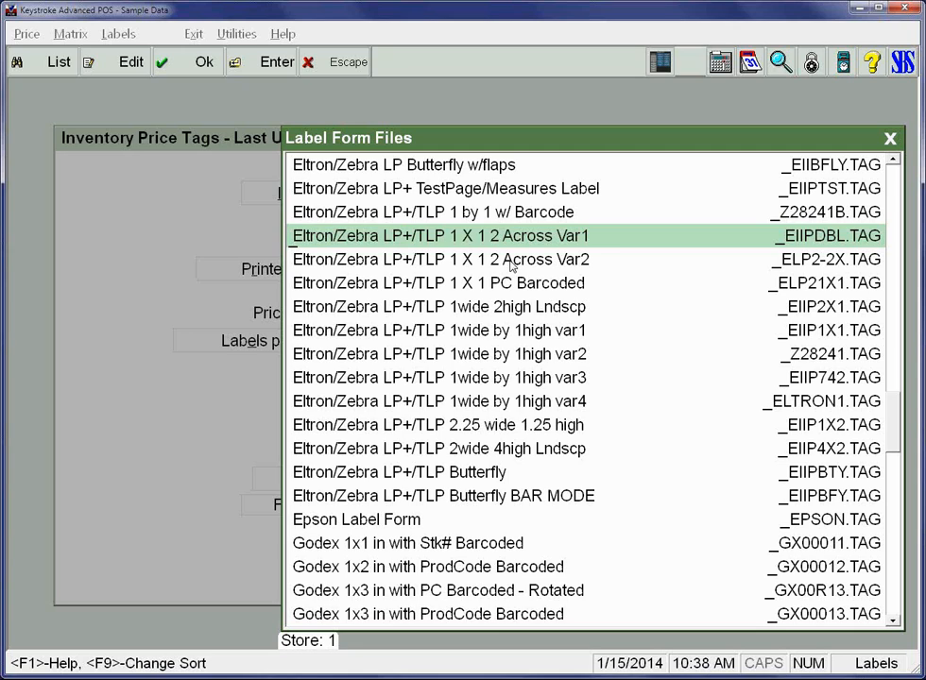
# Reopen the label form list and open the Eltron/Zebra LP+/TLP 1 X 1 2 Across Var1 form for editing
pyautogui.press('Escape')
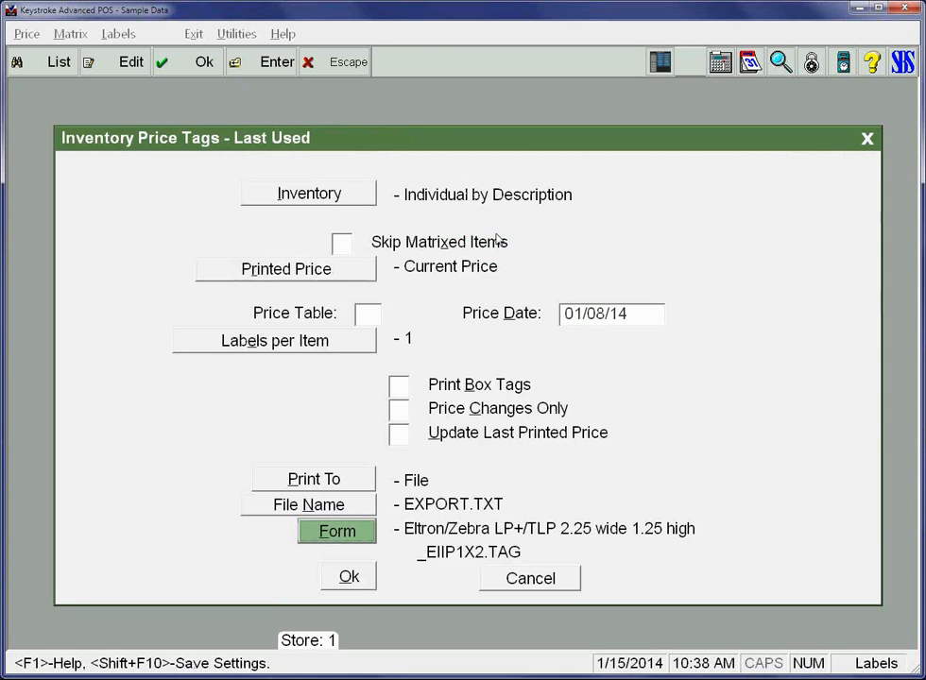
pyautogui.press('Return')
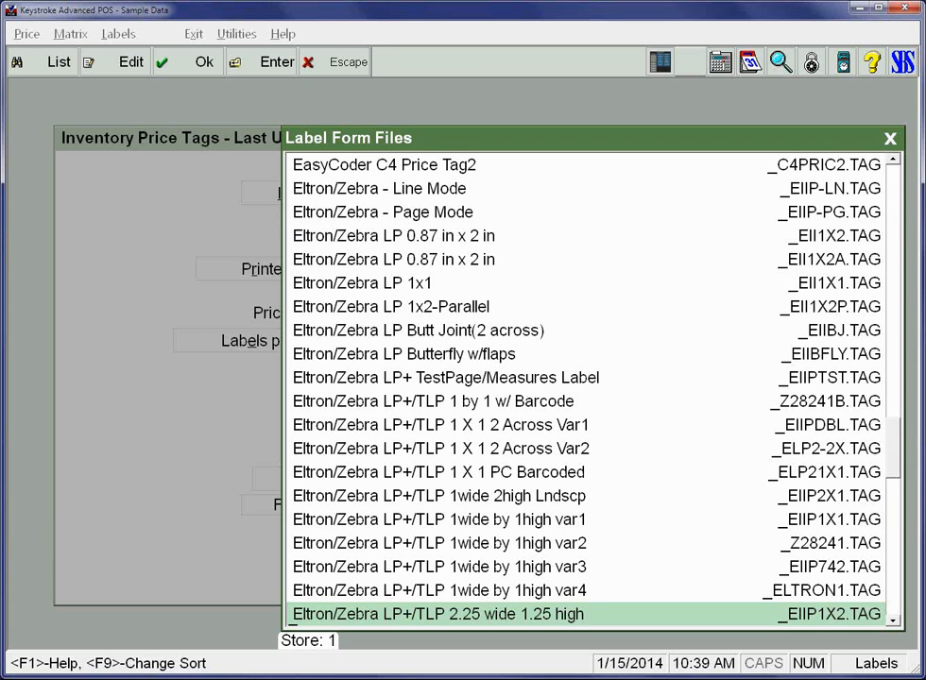
pyautogui.press('F3')
pyautogui.press('Escape')
pyautogui.press('Up')
pyautogui.press('Up')
pyautogui.press('Up')
pyautogui.press('Up')
pyautogui.press('Up')
pyautogui.press('Up')
pyautogui.press('Up')
pyautogui.press('Up')
pyautogui.press('F3')
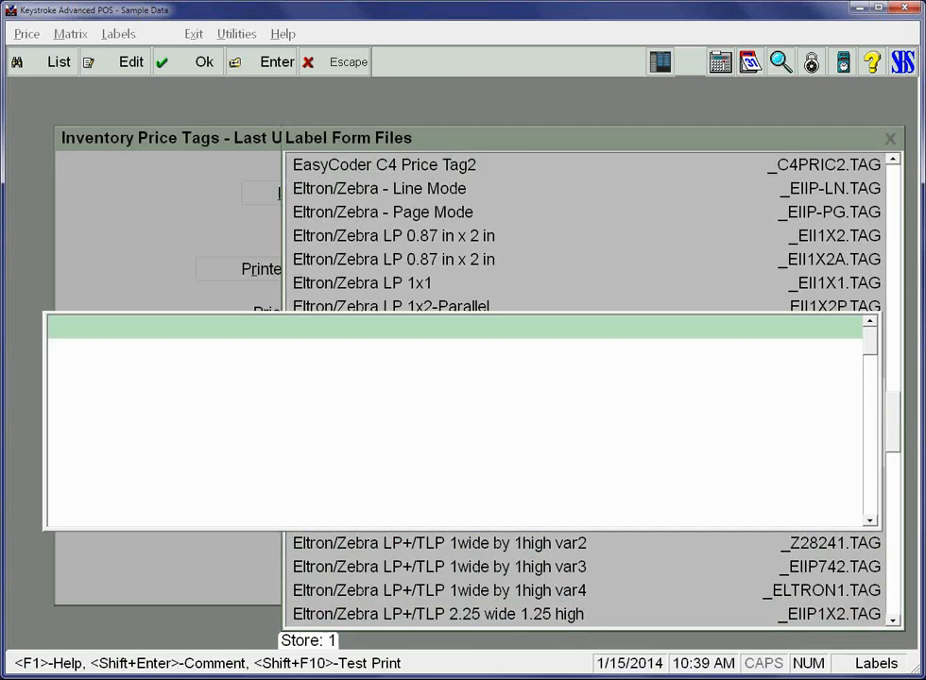
# Go through the form's field lines down to the first barcode command and back to the second label's [INV:Description] line
pyautogui.press('Down')
pyautogui.press('Down')
pyautogui.press('Down')
pyautogui.press('Down')
pyautogui.press('Down')
pyautogui.press('Down')
pyautogui.press('Down')
pyautogui.press('Down')
pyautogui.press('Down')
pyautogui.press('Down')
pyautogui.press('Down')
pyautogui.press('Down')
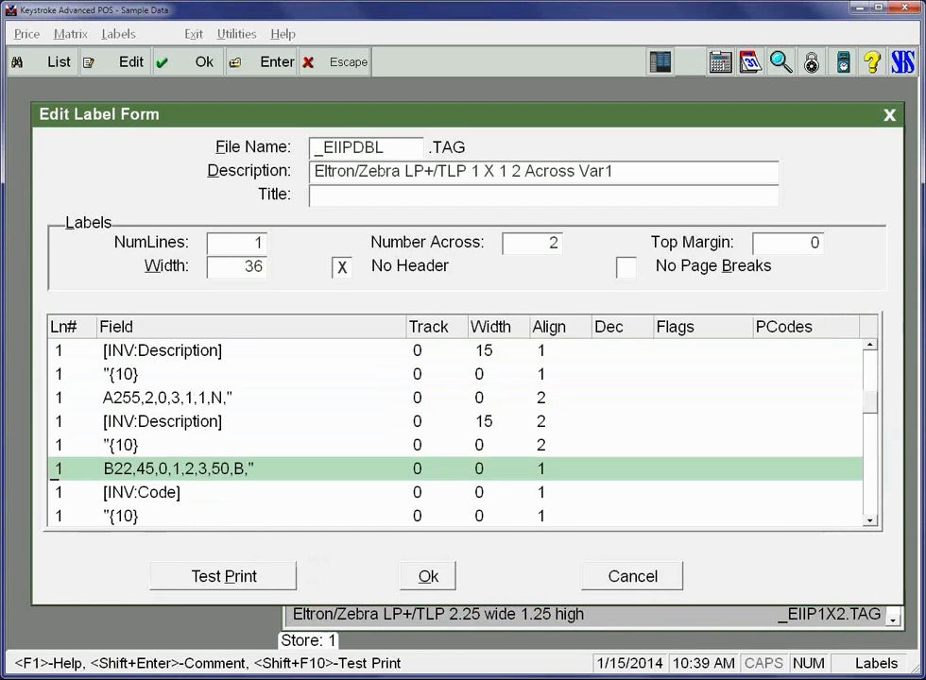
pyautogui.press('Up')
pyautogui.press('Up')
pyautogui.press('Up')
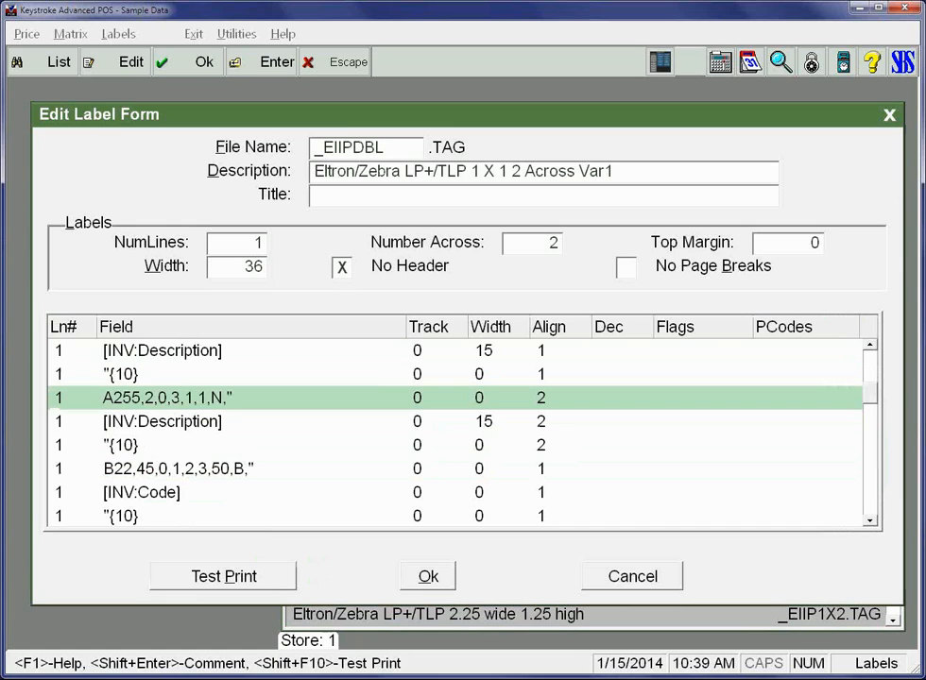
pyautogui.press('Down')
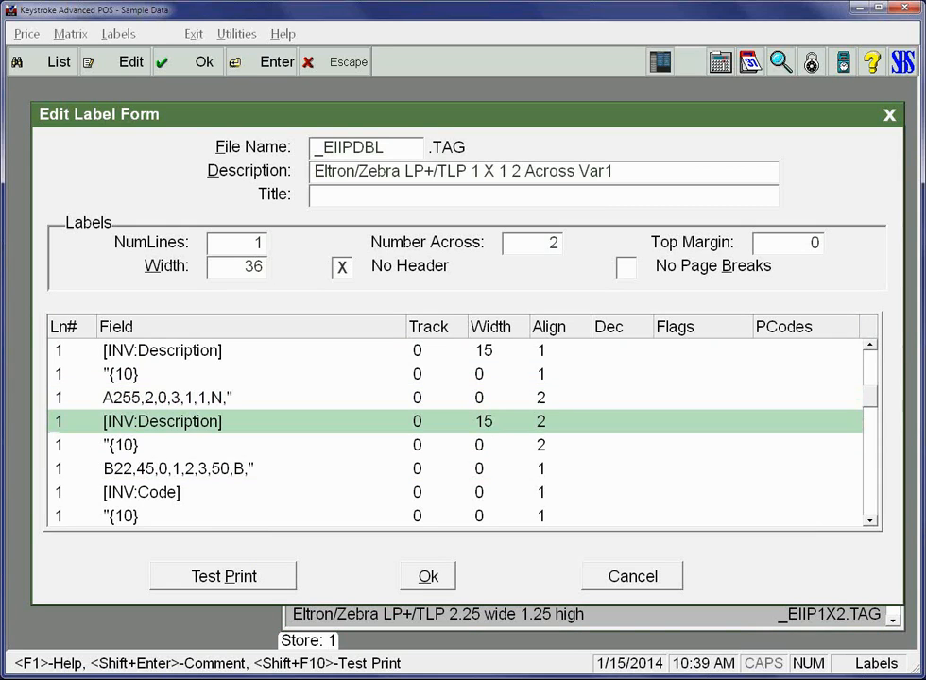
# Compare the description lines of both labels, ending on the first label's [INV:Description] line with alignment 1
pyautogui.press('Up')
pyautogui.press('Up')
pyautogui.press('Up')
pyautogui.press('Up')
pyautogui.press('Up')
pyautogui.press('Down')
pyautogui.press('Down')
pyautogui.press('Down')
pyautogui.press('Up')
pyautogui.press('Up')
pyautogui.press('Down')
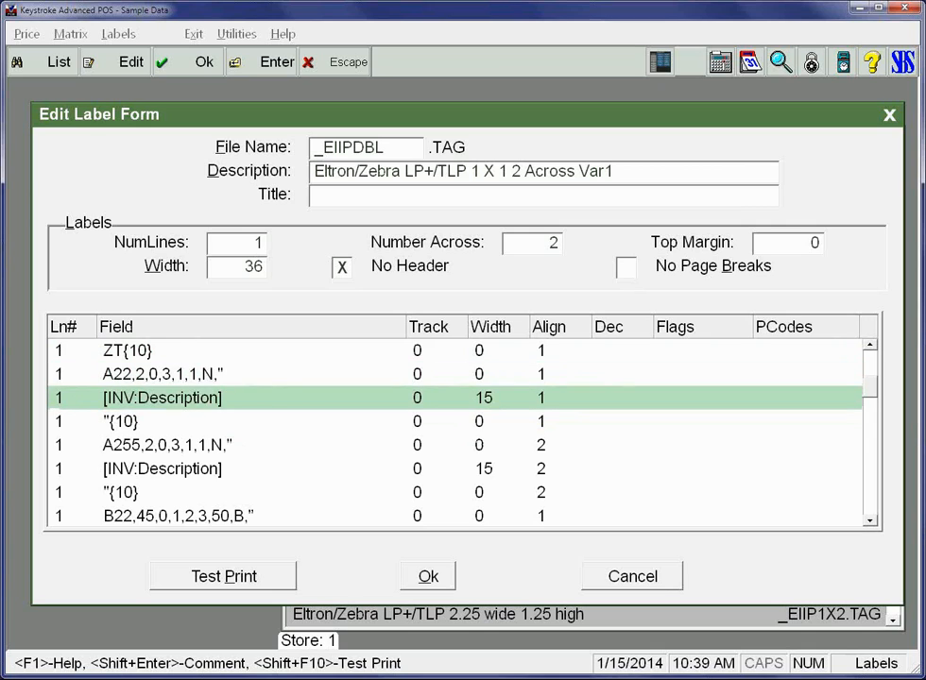
# Open the first label's [INV:Description] field and review its settings through to the heading, keeping them as they are
pyautogui.press('Return')
pyautogui.press('Up')
pyautogui.press('Up')
pyautogui.press('Up')
pyautogui.press('Up')
pyautogui.press('Up')
pyautogui.press('Up')
pyautogui.press('Up')
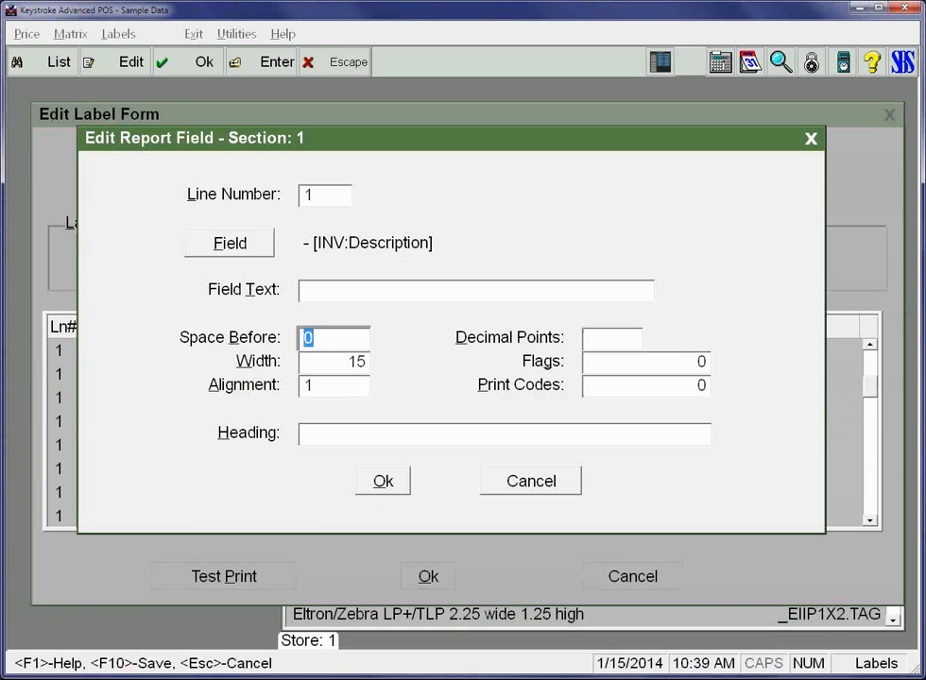
pyautogui.press('Down')
pyautogui.press('Down')
pyautogui.press('Down')
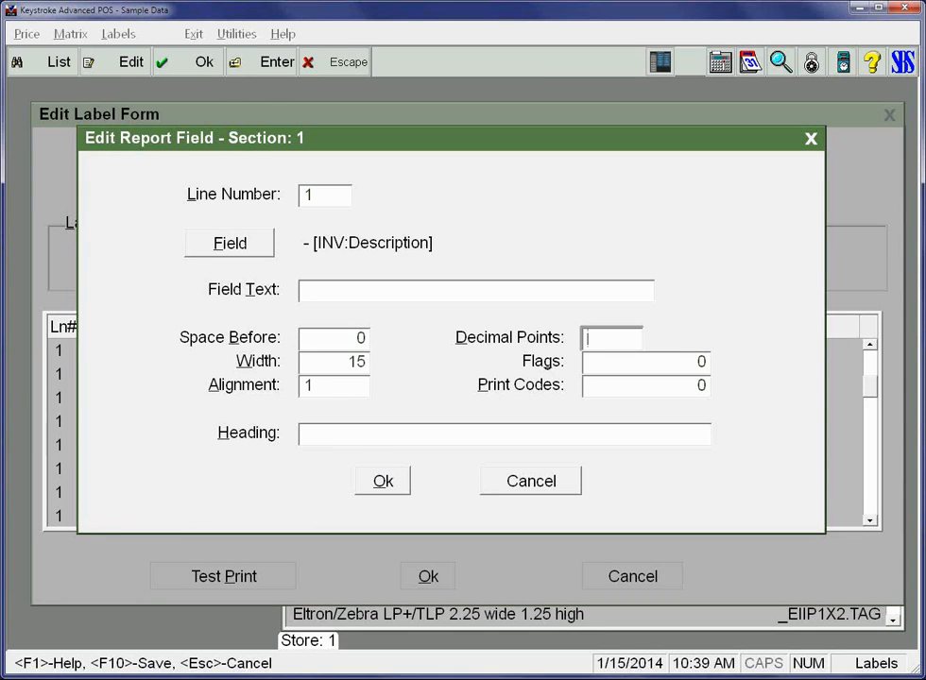
pyautogui.press('Down')
pyautogui.press('Down')
pyautogui.press('Down')
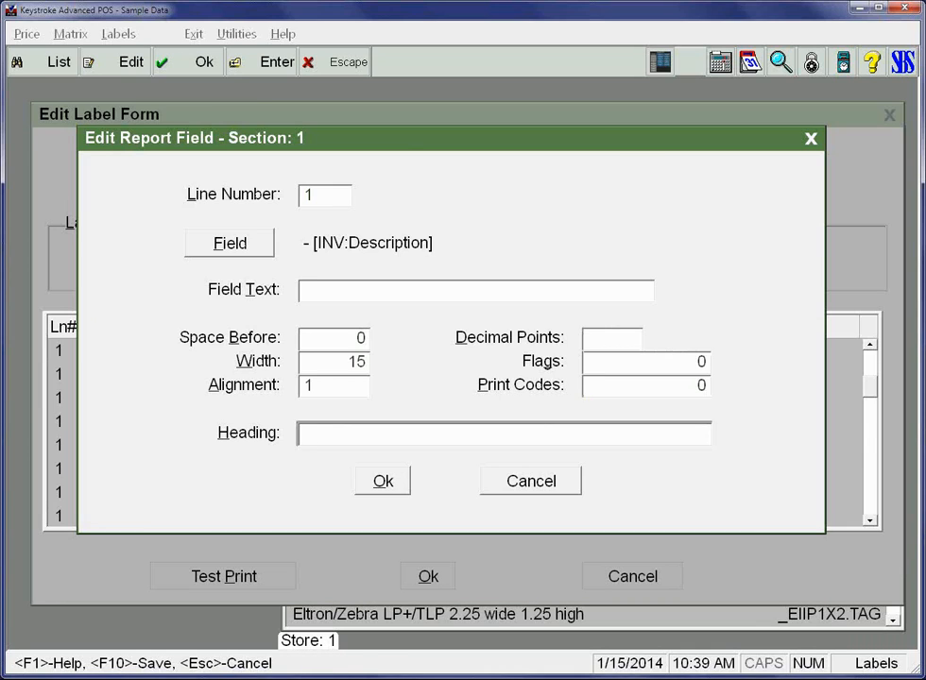
pyautogui.press('Return')
pyautogui.press('Up')
pyautogui.press('Down')
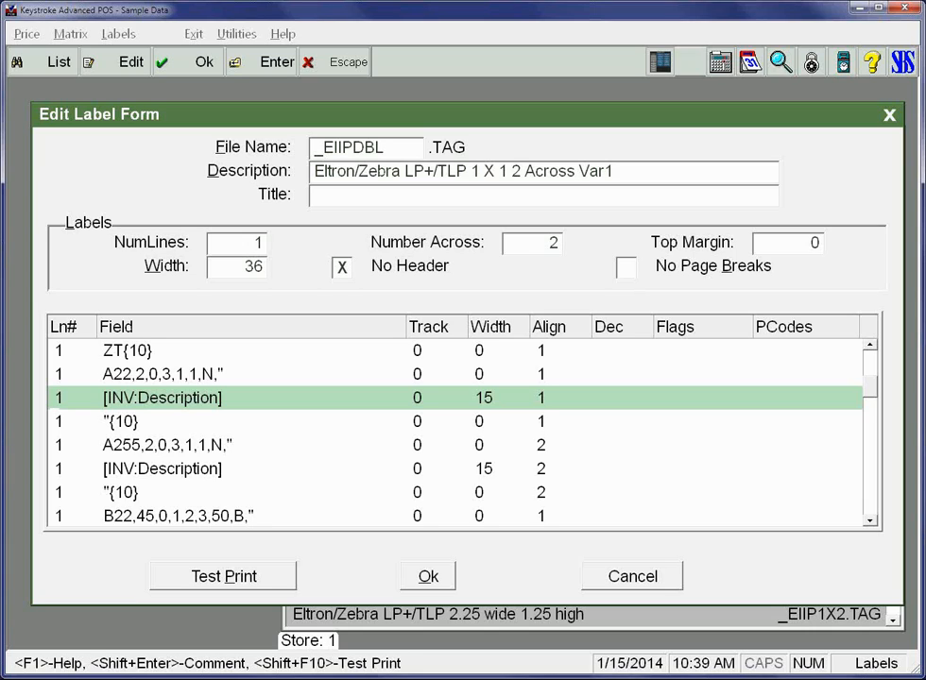
# Reopen the first label's [INV:Description] field, examine its print codes and alignment, and cancel out of it
pyautogui.press('Return')
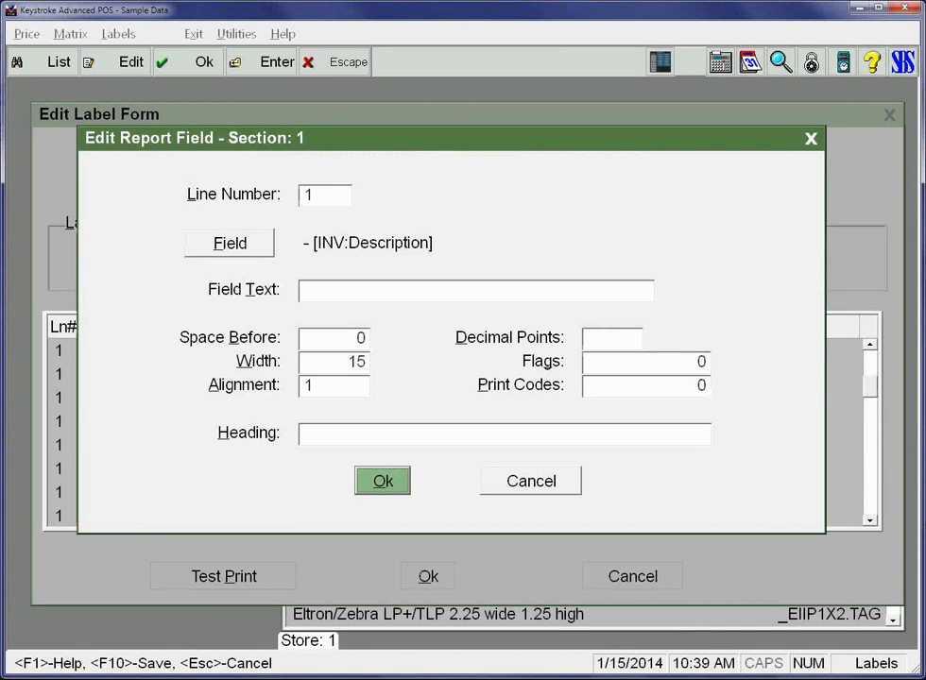
pyautogui.hotkey('shift', 'Tab')
pyautogui.hotkey('shift', 'Tab')
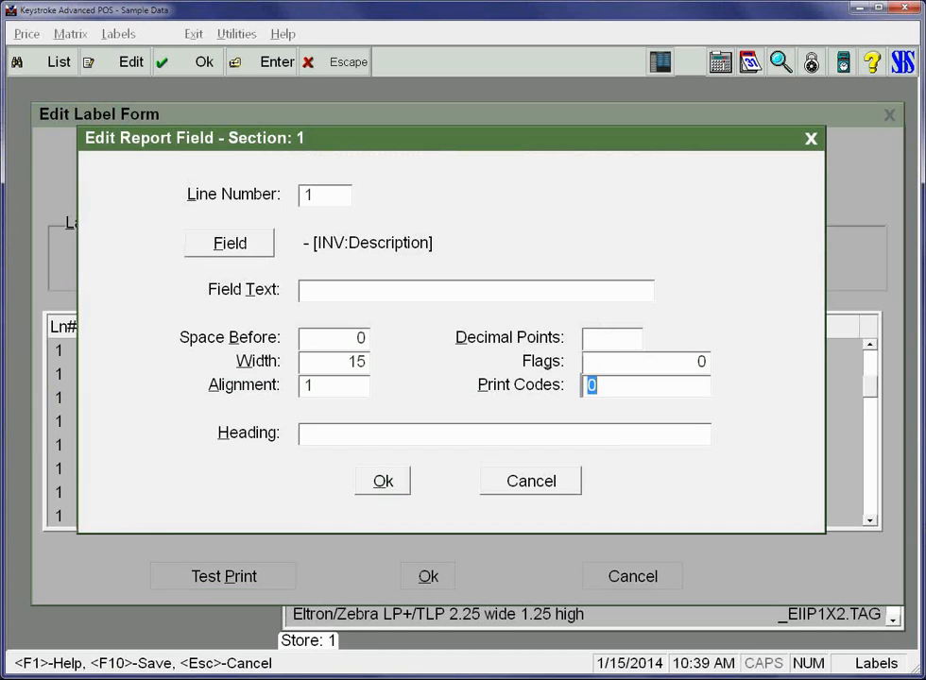
pyautogui.hotkey('shift', 'Tab')
pyautogui.hotkey('shift', 'Tab')
pyautogui.hotkey('shift', 'Tab')
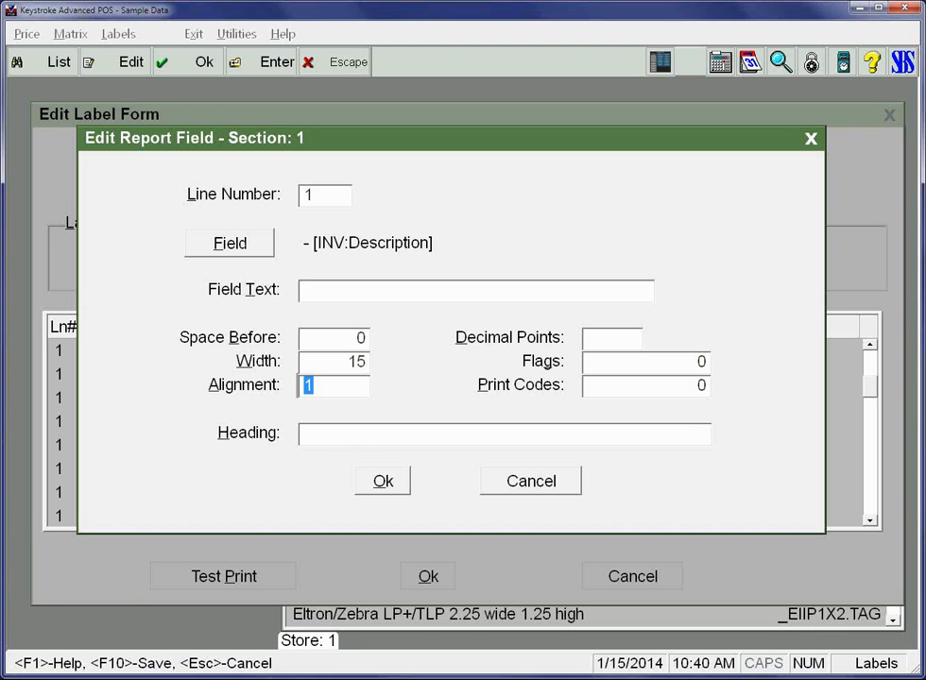
pyautogui.press('Escape')
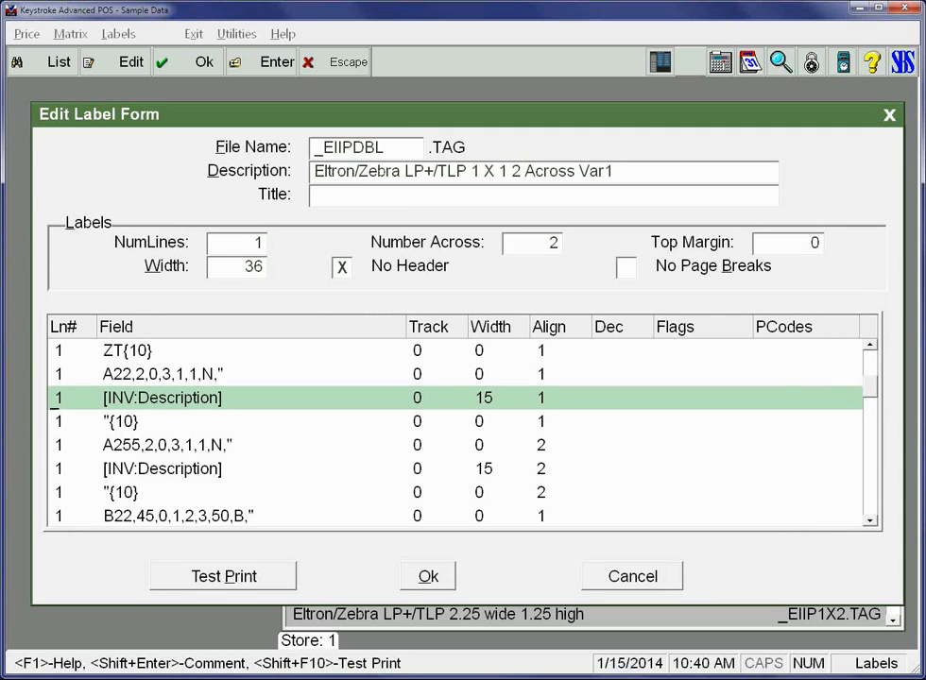
# Go through the code and barcode lines of both labels down to the end of the first label's [INV:Manufacturer] lines
pyautogui.press('Down')
pyautogui.press('Down')
pyautogui.press('Down')
pyautogui.press('Down')
pyautogui.press('Down')
pyautogui.press('Down')
pyautogui.press('Down')
pyautogui.press('Down')
pyautogui.press('Down')
pyautogui.press('Down')
pyautogui.press('Down')
pyautogui.press('Down')
pyautogui.press('Down')
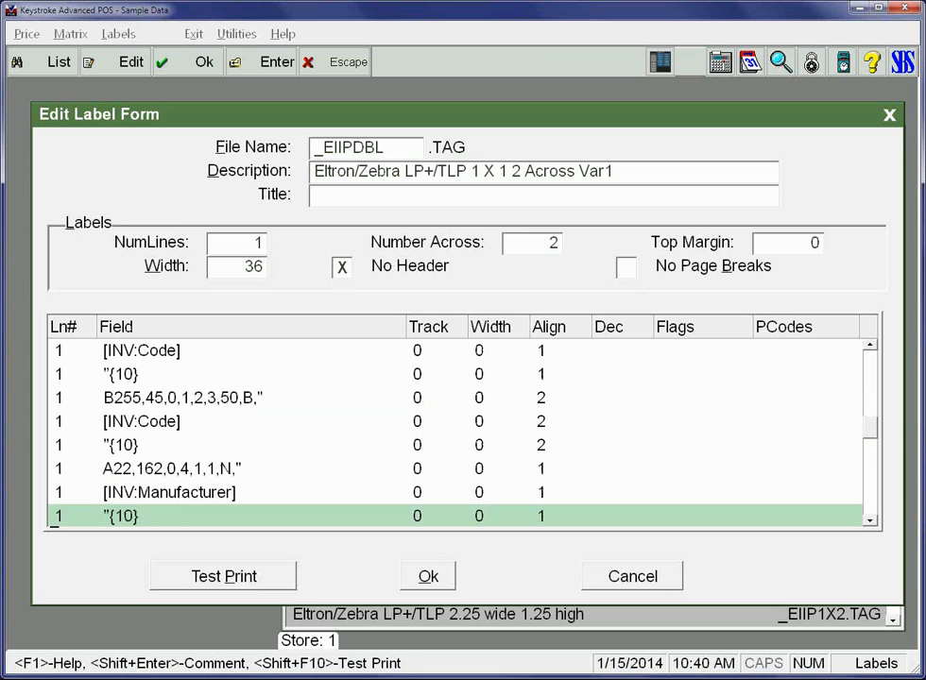
# Close the two-across label form and decline to save changes
pyautogui.press('Escape')
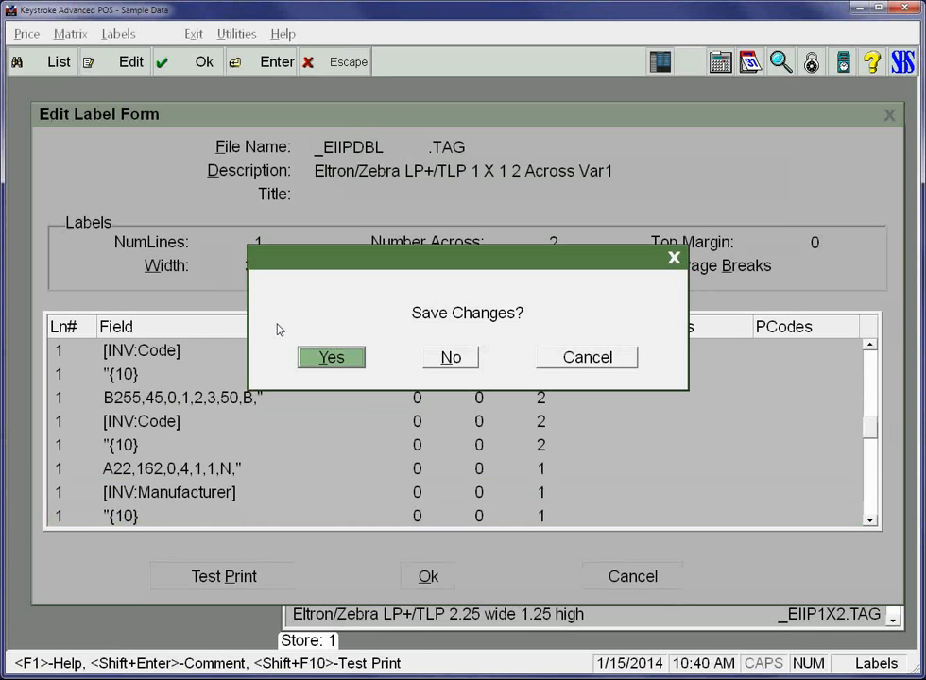
pyautogui.press('Right')
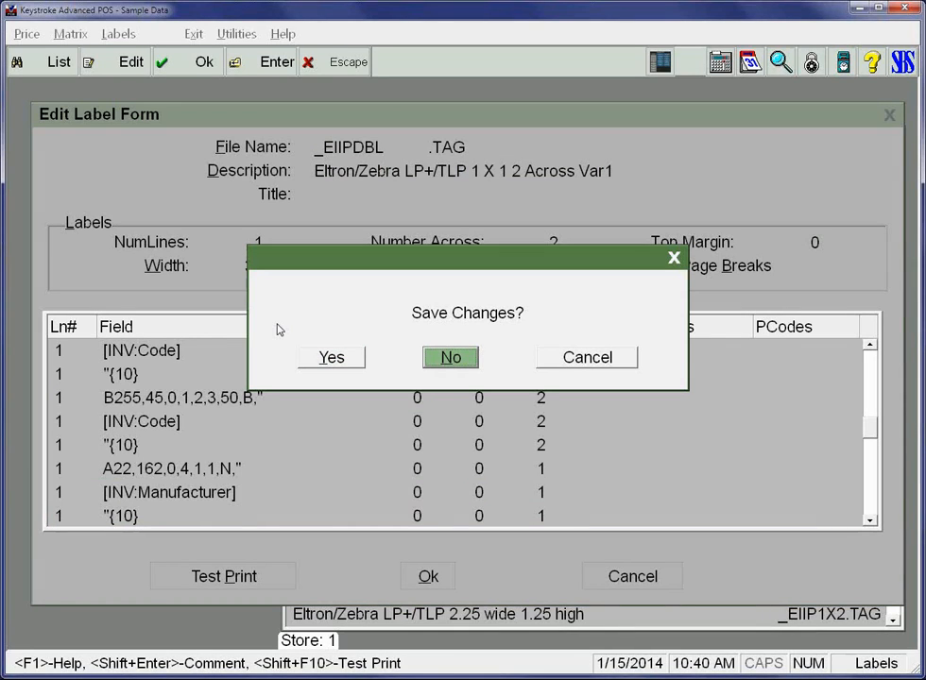
pyautogui.press('Return')
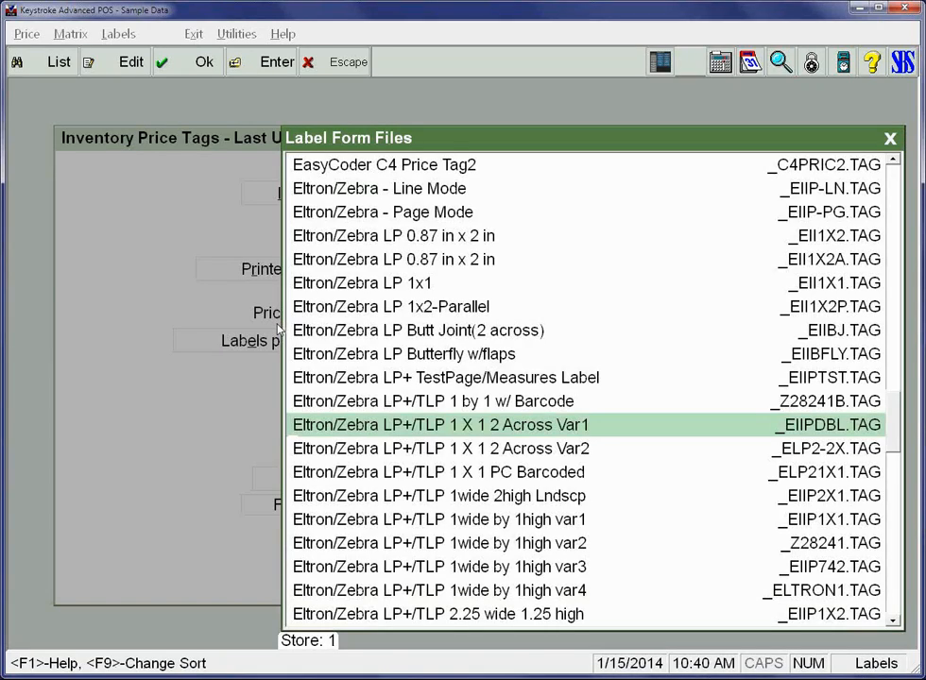
# Reopen the Eltron/Zebra LP+/TLP 1 X 1 2 Across Var1 form and highlight the first label's A22,2,0,3,1,1,N," command line
pyautogui.press('Return')
pyautogui.press('Down')
pyautogui.press('Down')
pyautogui.press('Down')
pyautogui.press('Down')
pyautogui.press('Down')
pyautogui.press('Down')
pyautogui.press('Down')
pyautogui.press('Down')
pyautogui.press('Up')
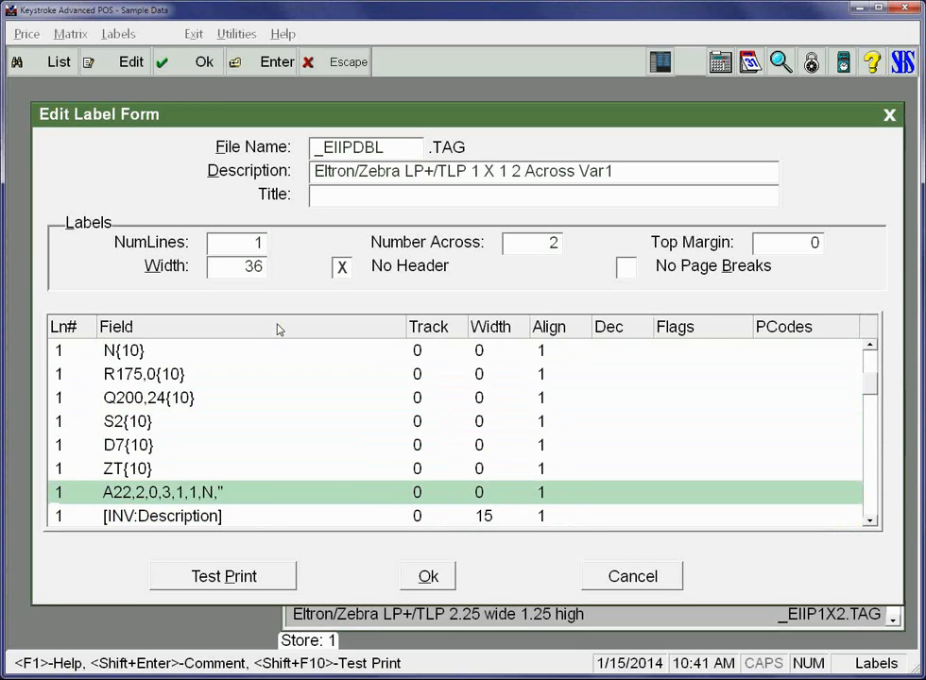